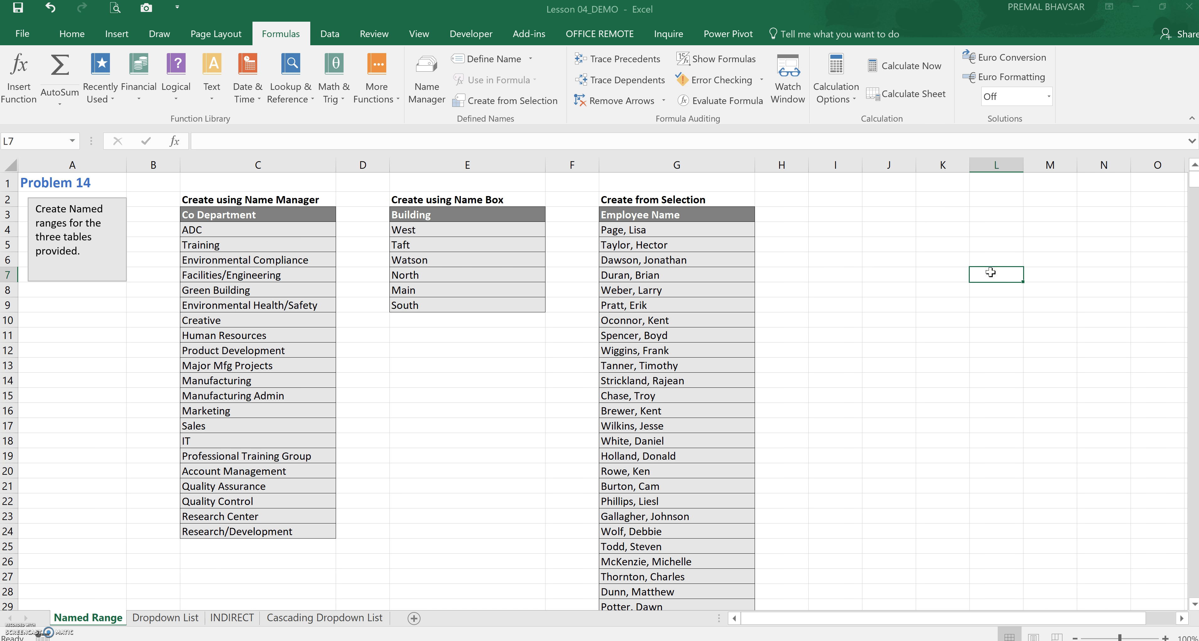
click(1003, 260)
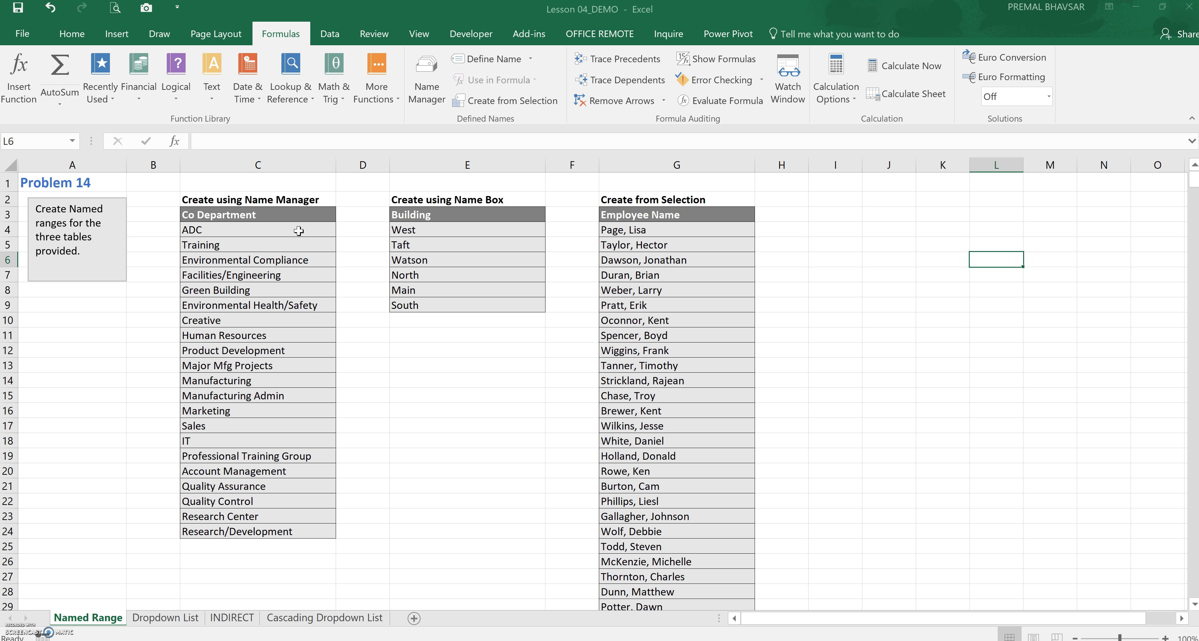
drag(298, 231, 313, 531)
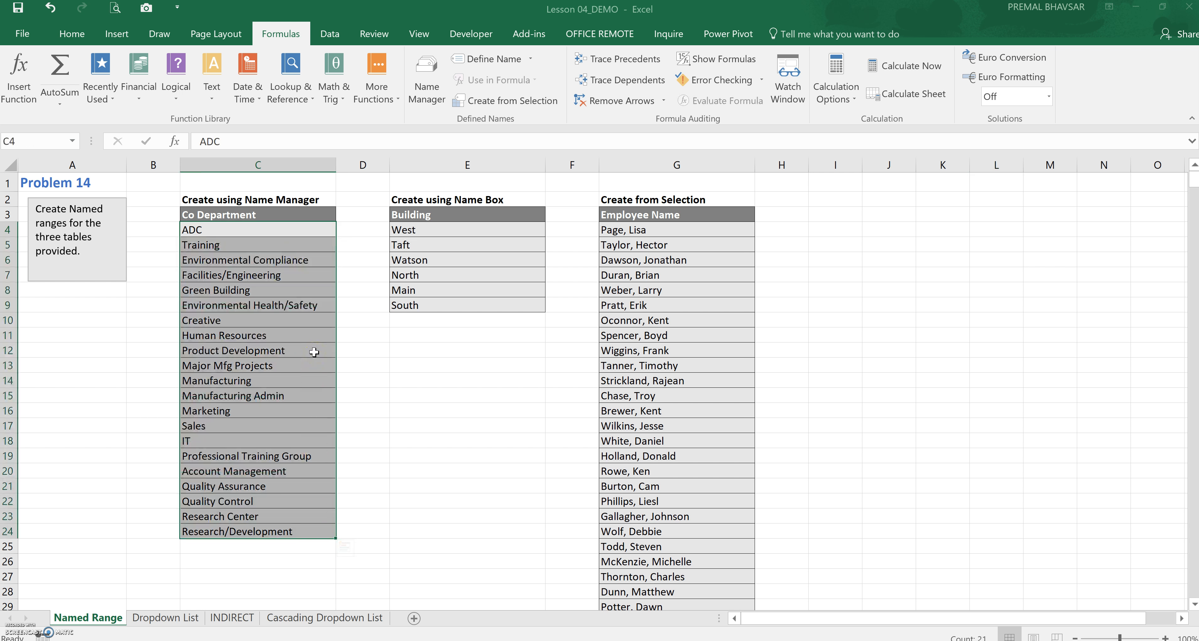
click(361, 349)
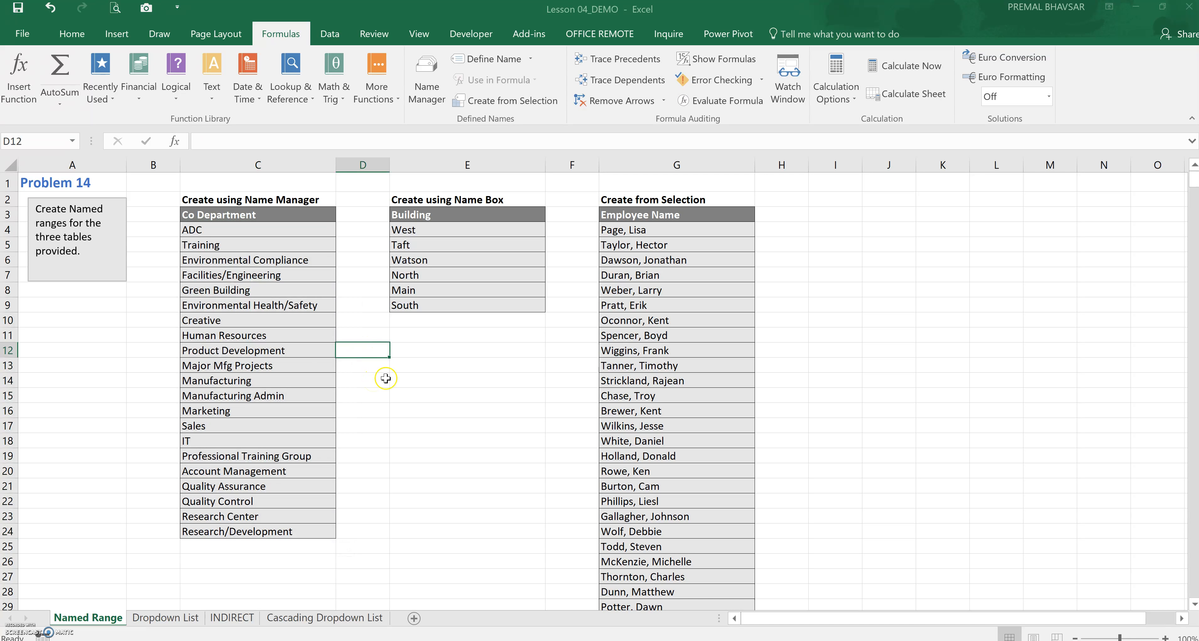
click(286, 197)
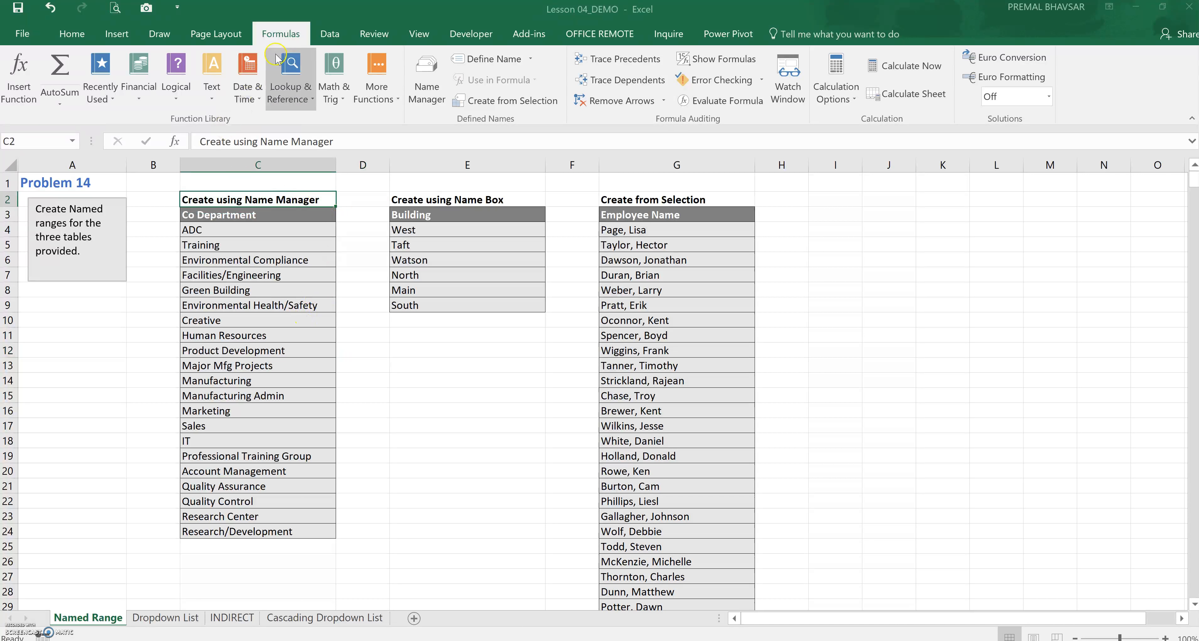
Use the Name Manager to define the name CoDepartment for the department list in C4:C24.
click(426, 79)
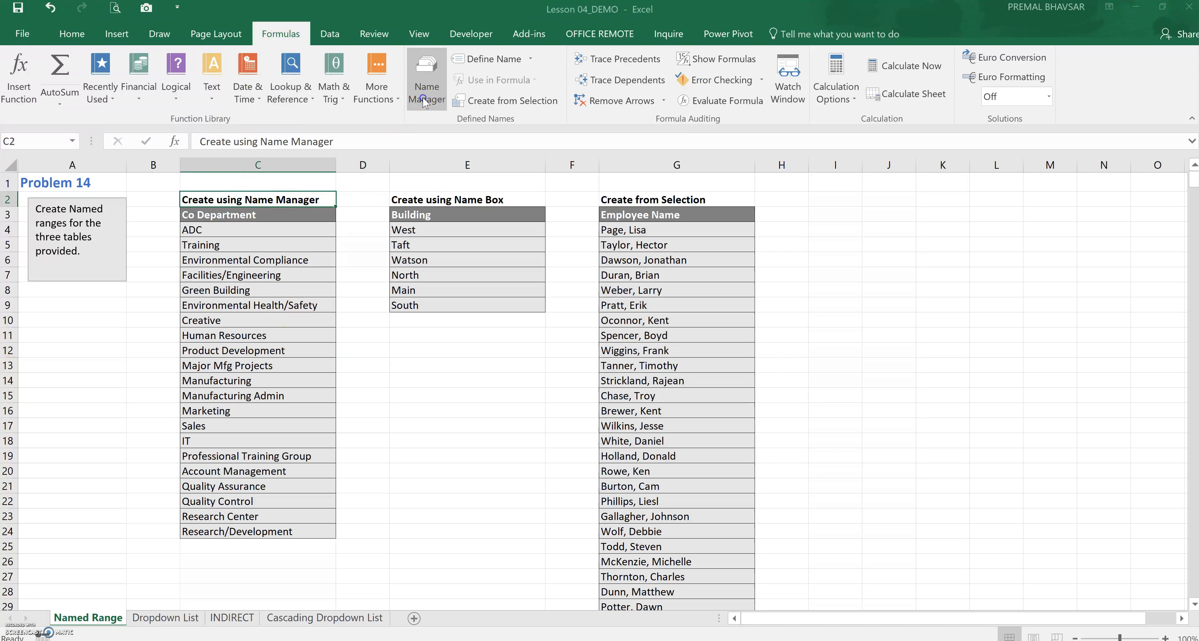
click(694, 130)
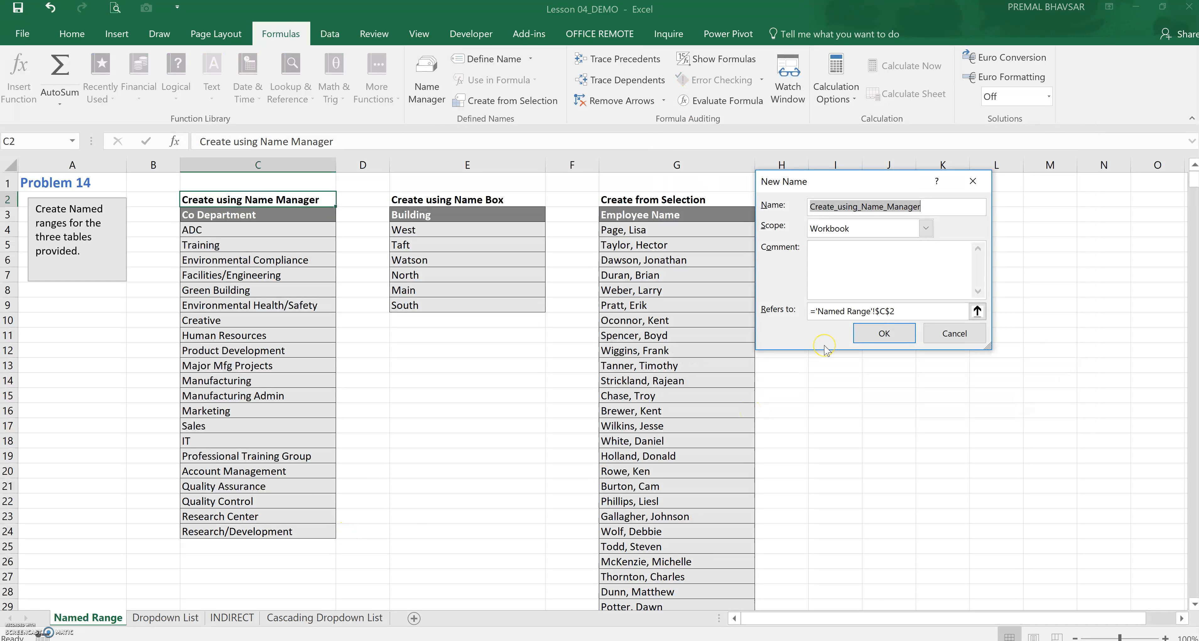
text(CoDepartment)
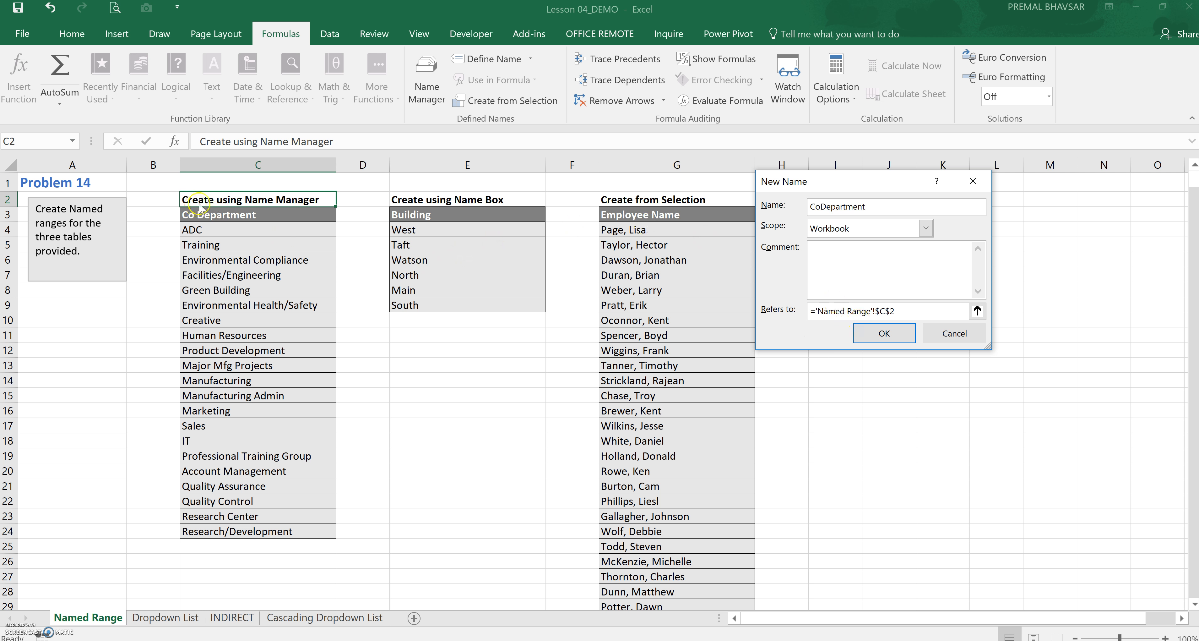
drag(905, 310, 811, 310)
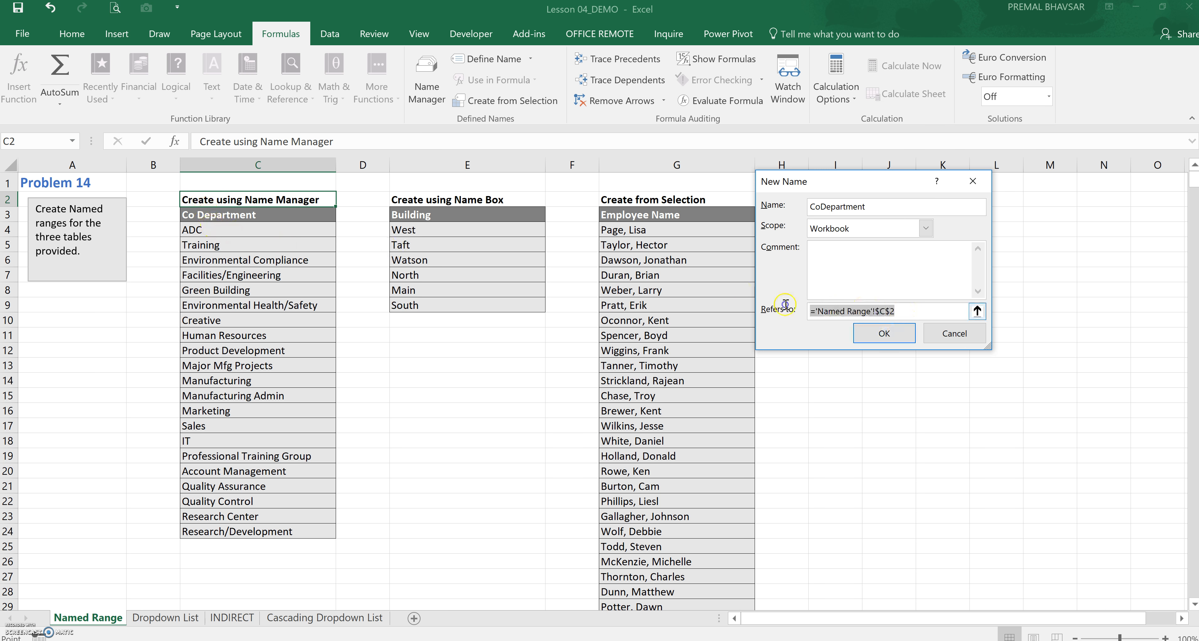
drag(303, 230, 290, 529)
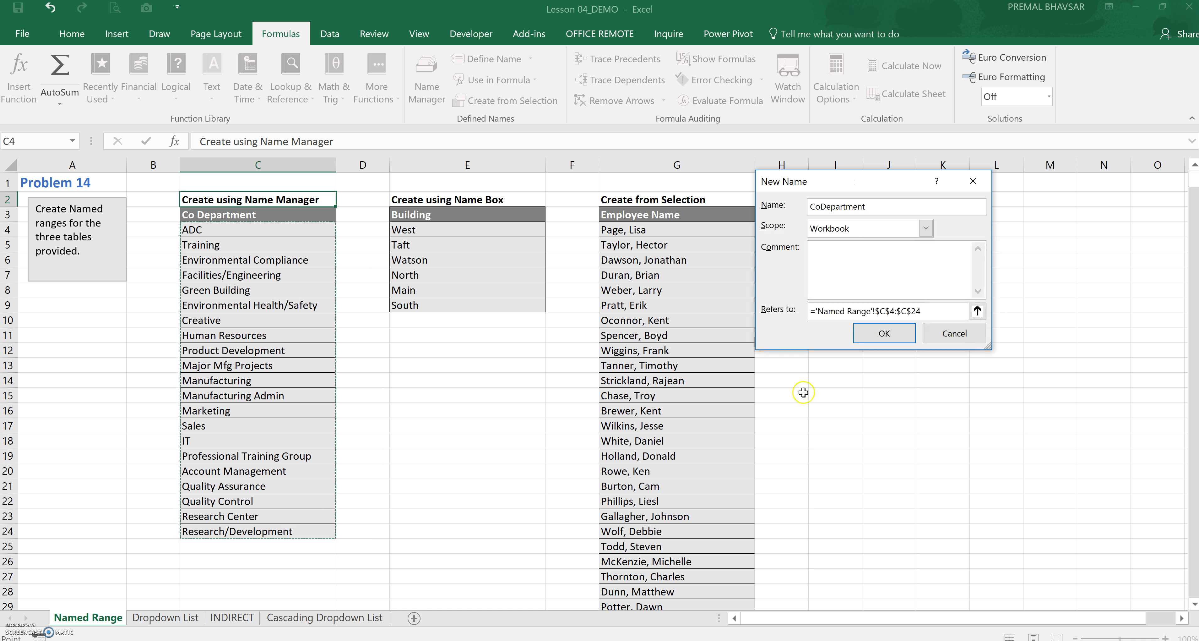
click(884, 334)
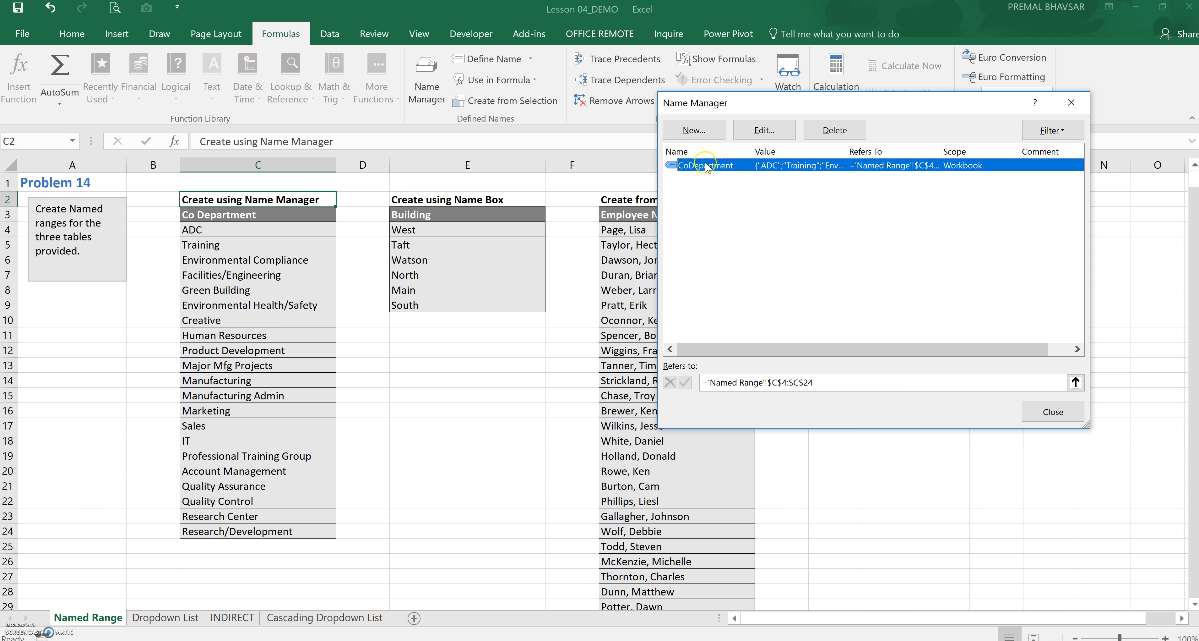
click(1064, 413)
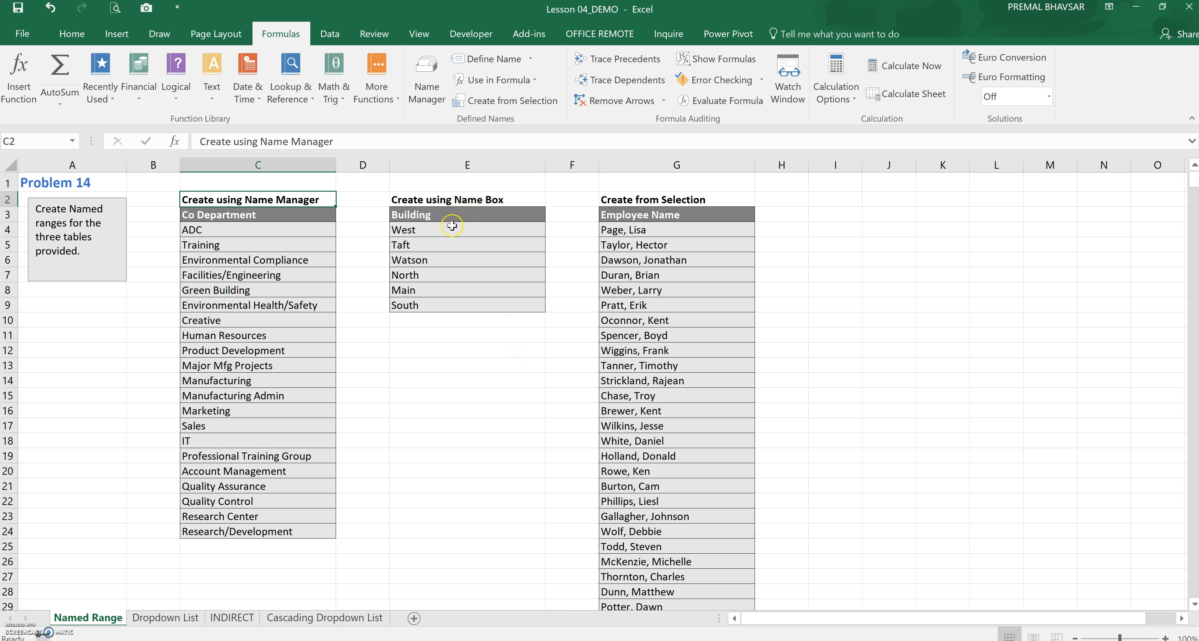
Name the building list in E4:E9 Building using the Name Box.
click(439, 334)
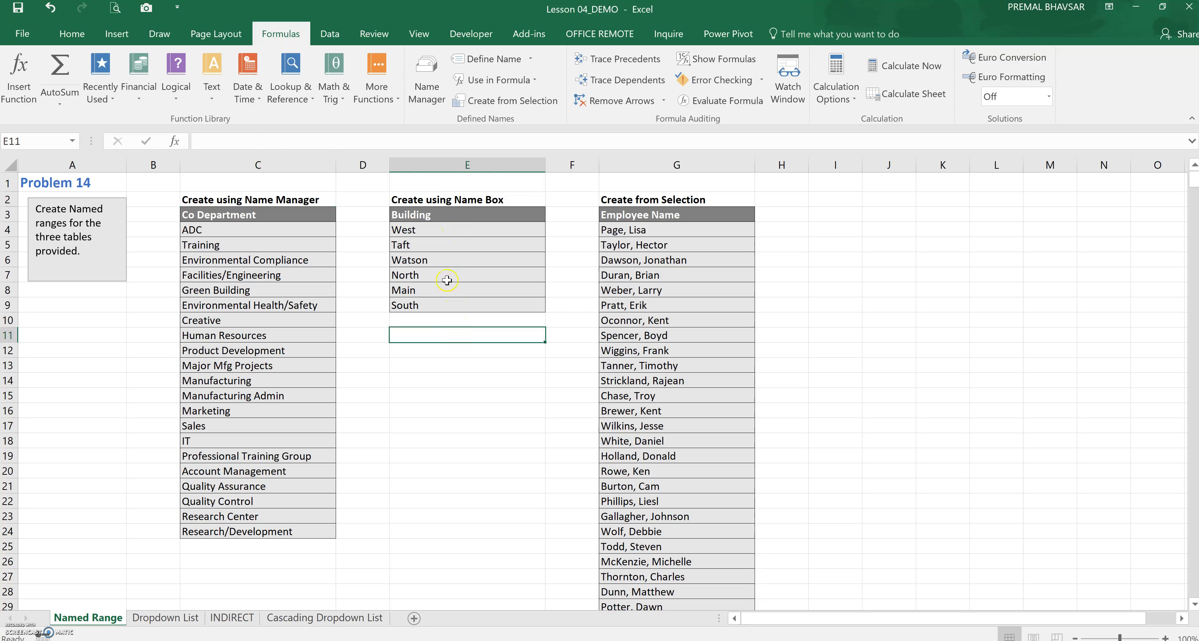
click(434, 231)
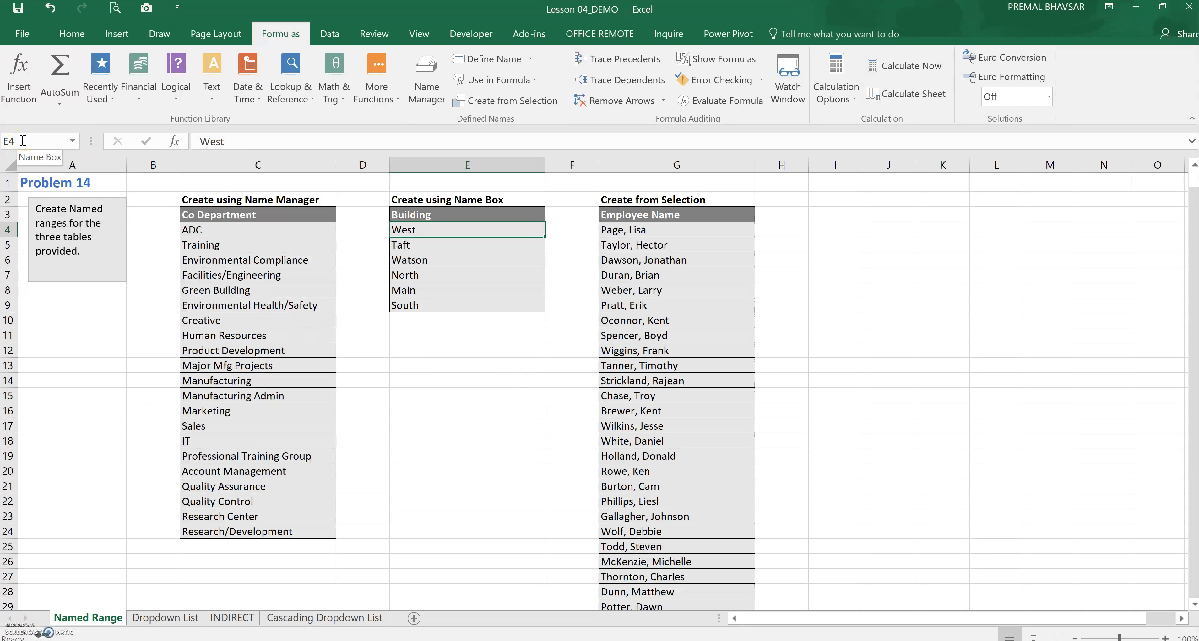
drag(511, 228, 477, 303)
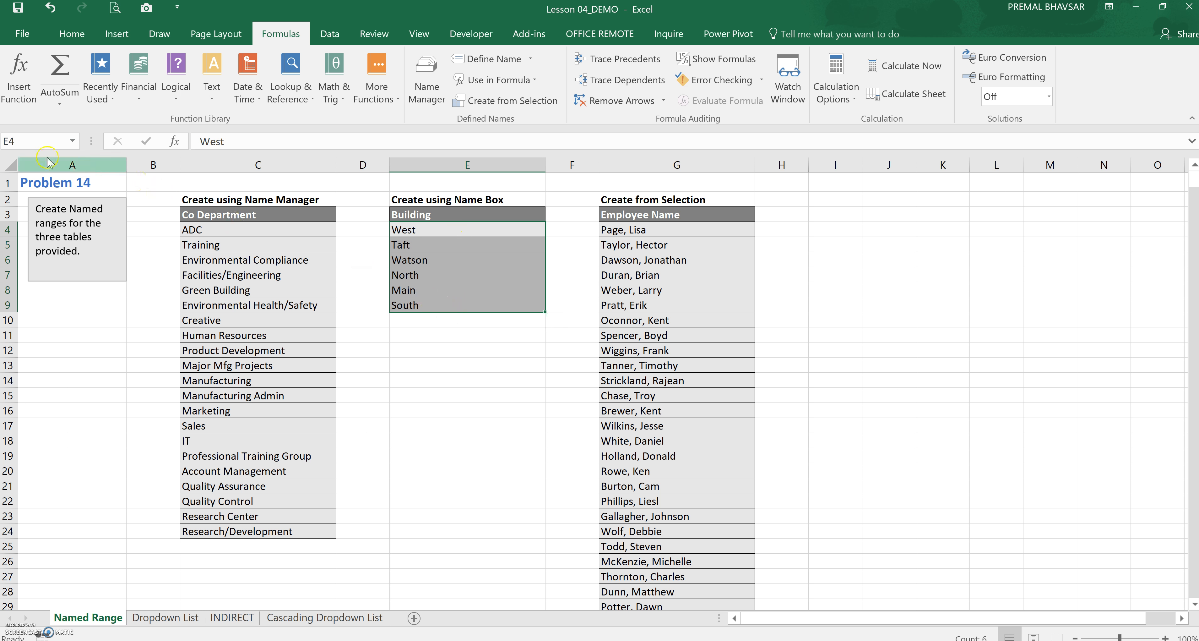
click(22, 143)
text(Bulding)
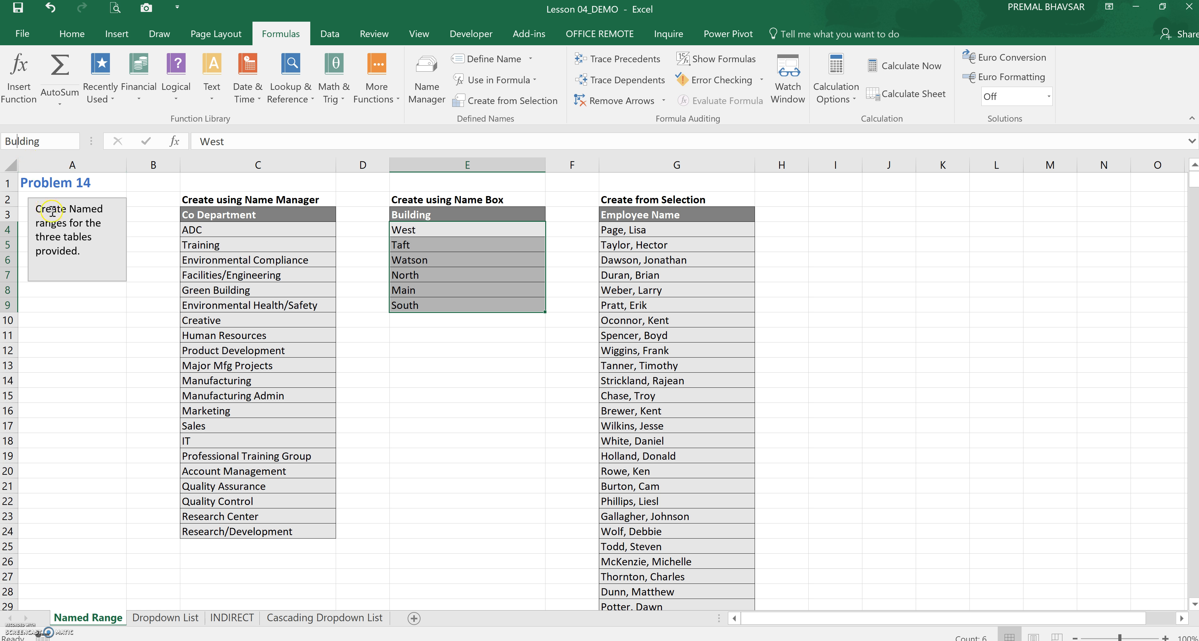
text(i)
key(Return)
Select the building list and the department list in turn to check their range names.
click(447, 368)
drag(458, 229, 448, 306)
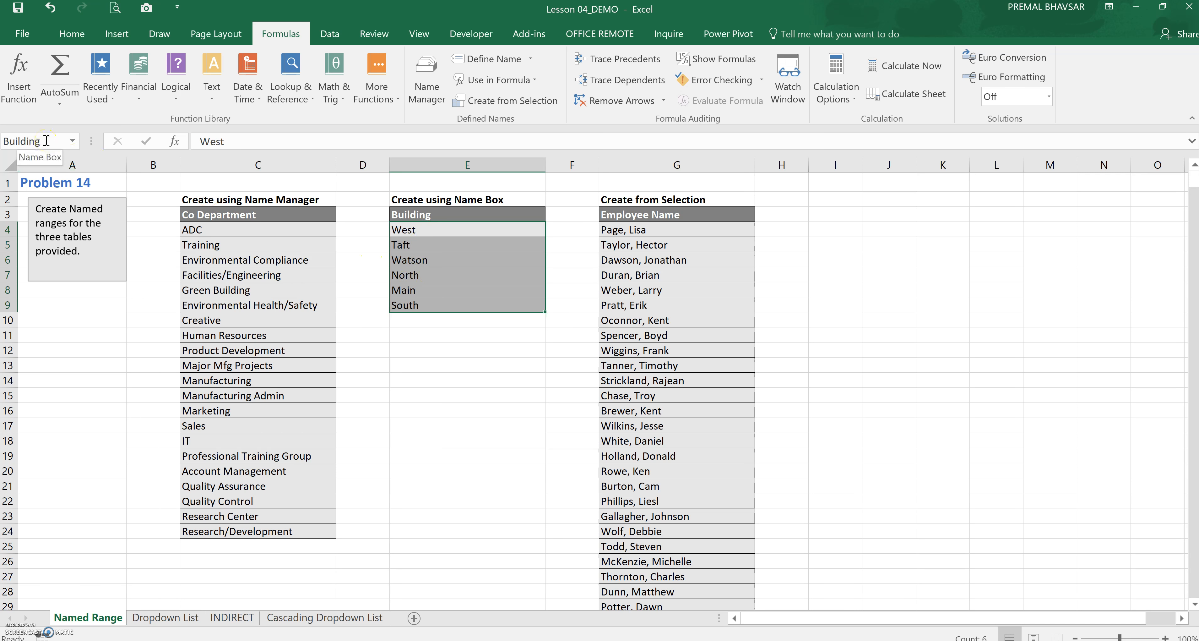
drag(258, 228, 247, 535)
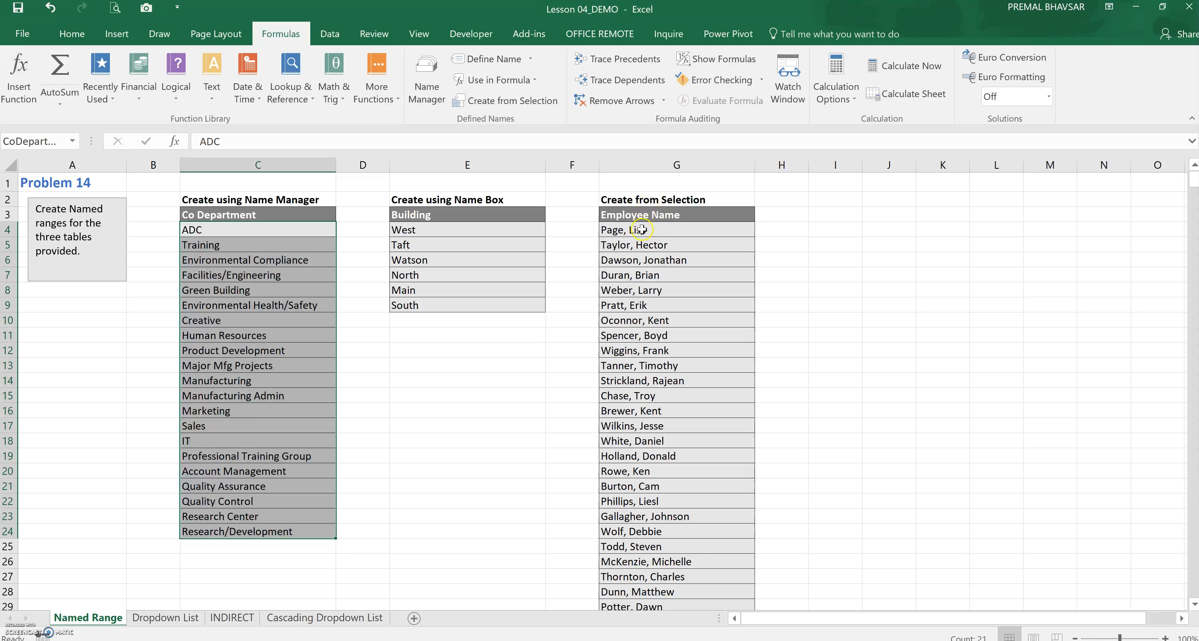
Create a named range from the Employee Name column, header G3 through G744, taking the name from the top row.
click(645, 214)
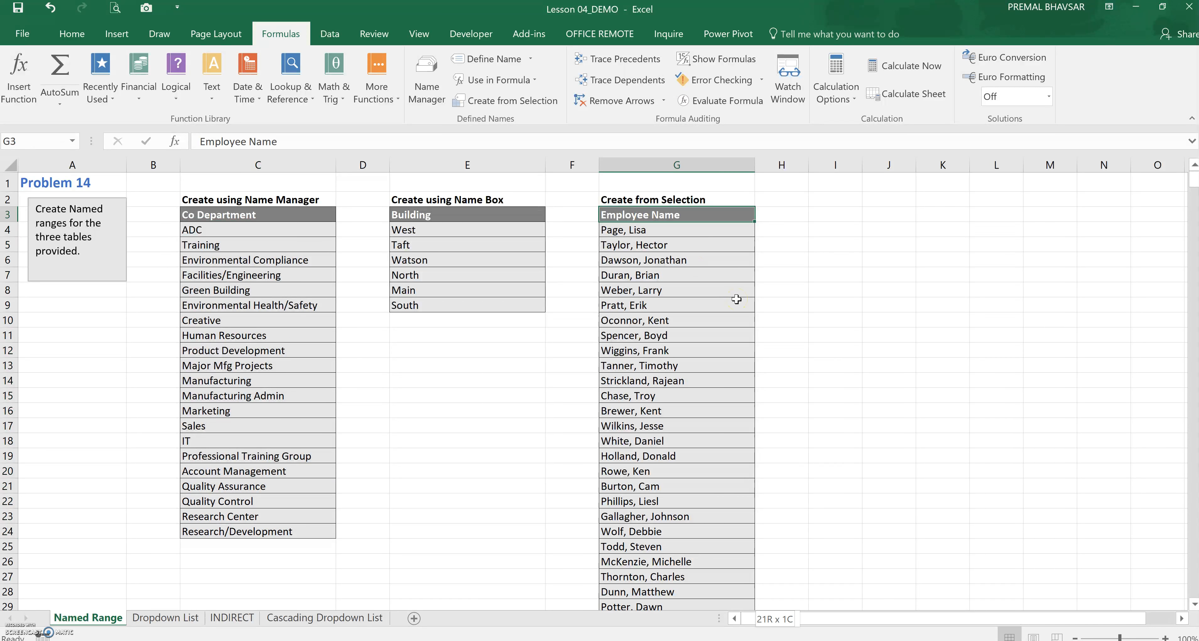
key(ctrl+shift+Down)
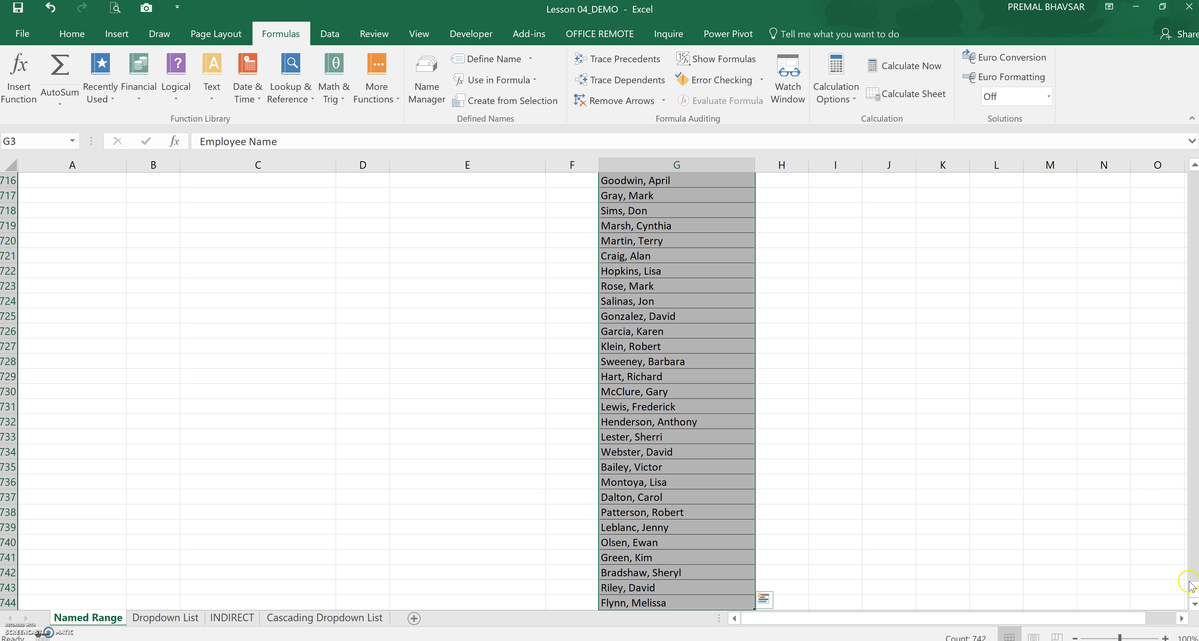
drag(1193, 588, 1179, 171)
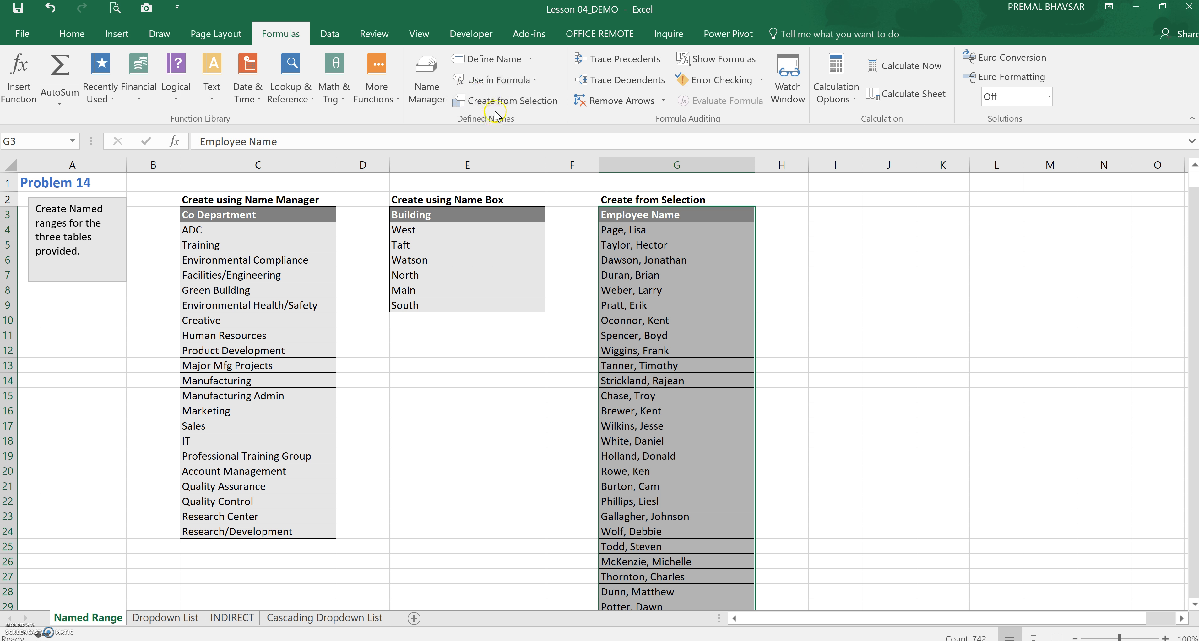
click(500, 102)
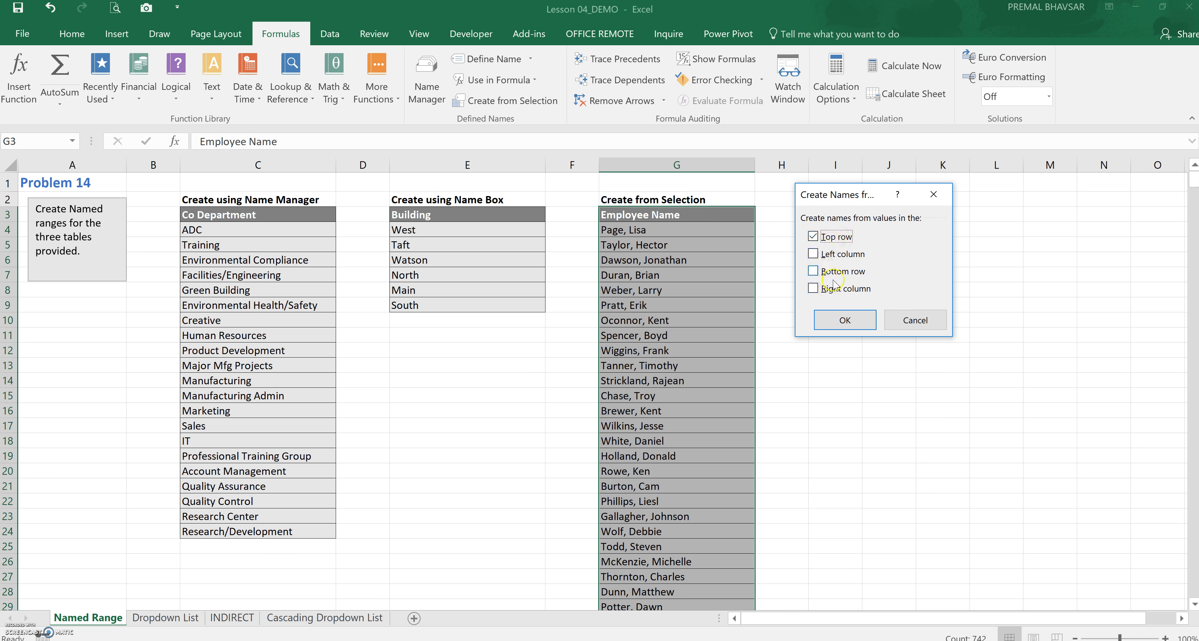
click(895, 319)
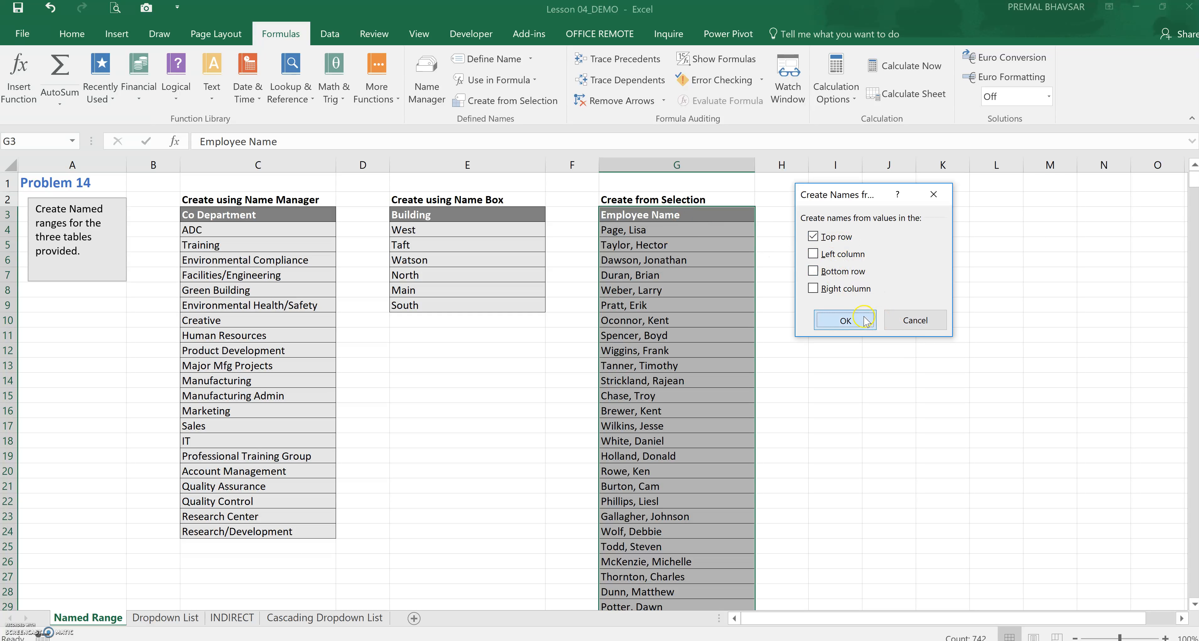
click(710, 334)
click(768, 334)
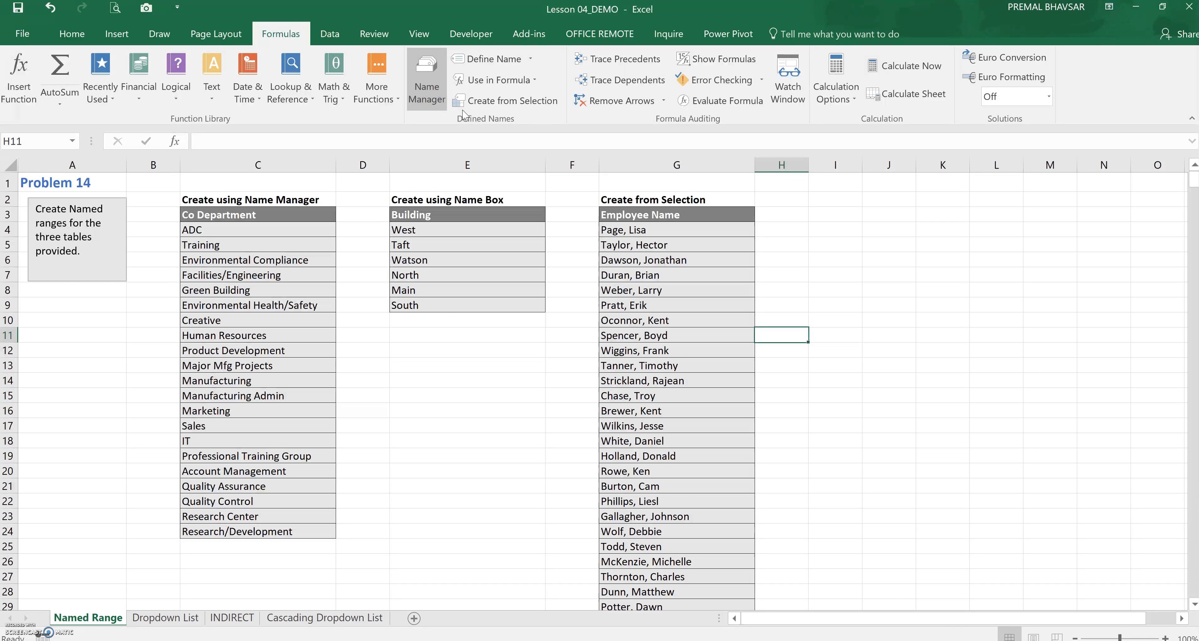
Review the defined names in the Name Manager and check which cells Employee_Name refers to.
click(427, 79)
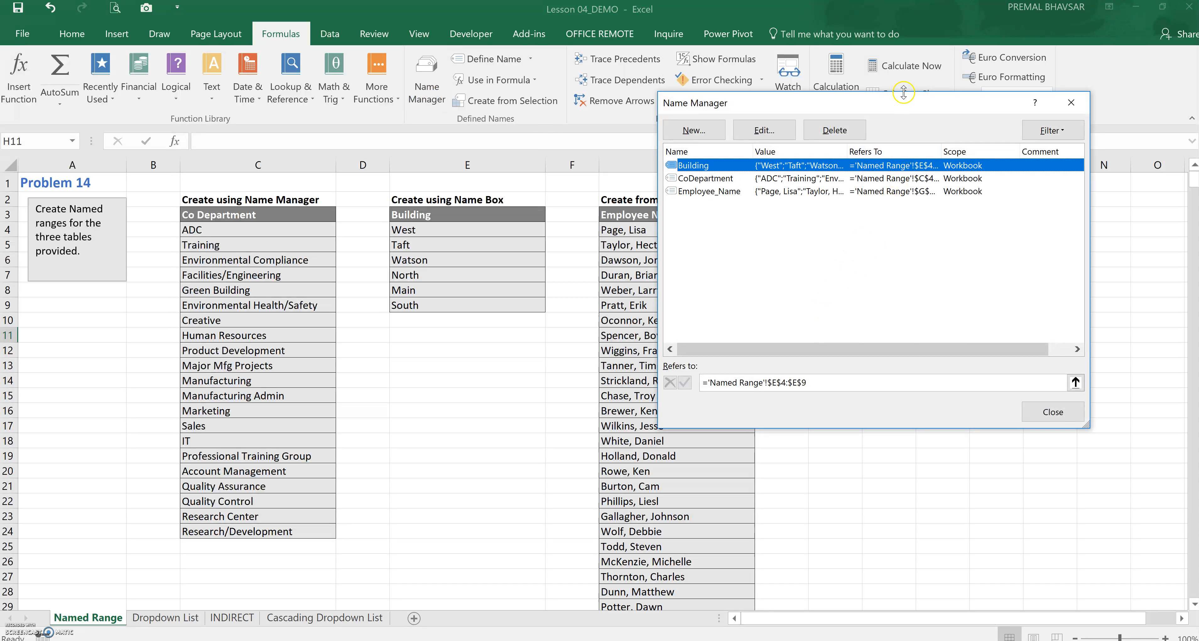
drag(905, 100, 1022, 160)
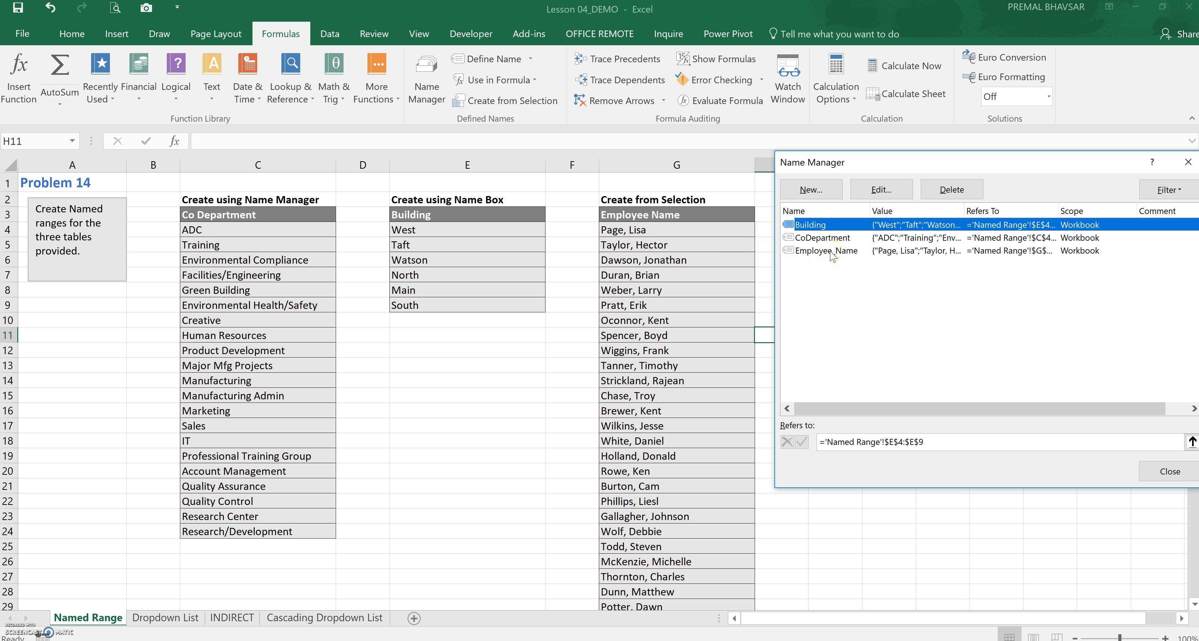
click(845, 252)
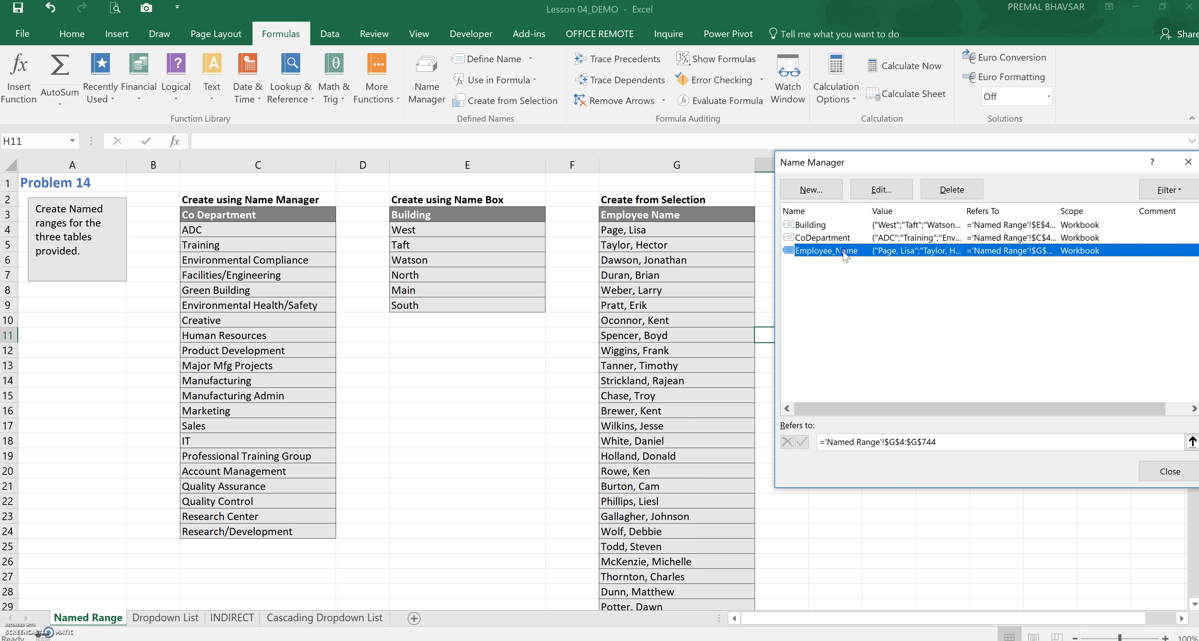
click(990, 442)
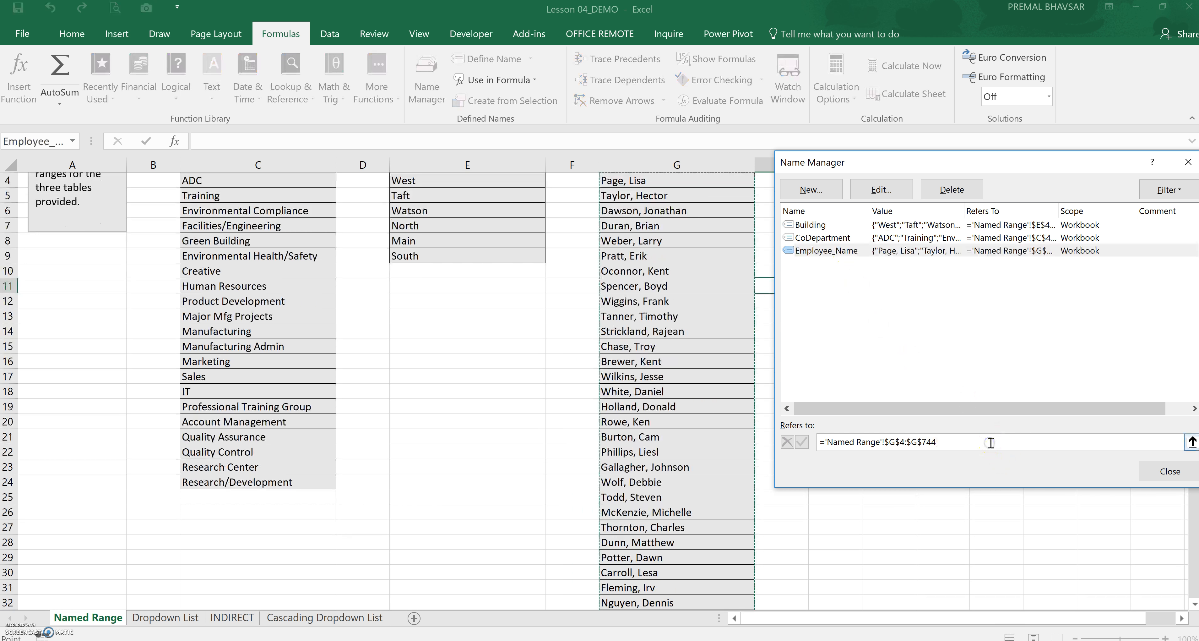
click(1171, 471)
click(975, 415)
scroll(975, 414, up, 1)
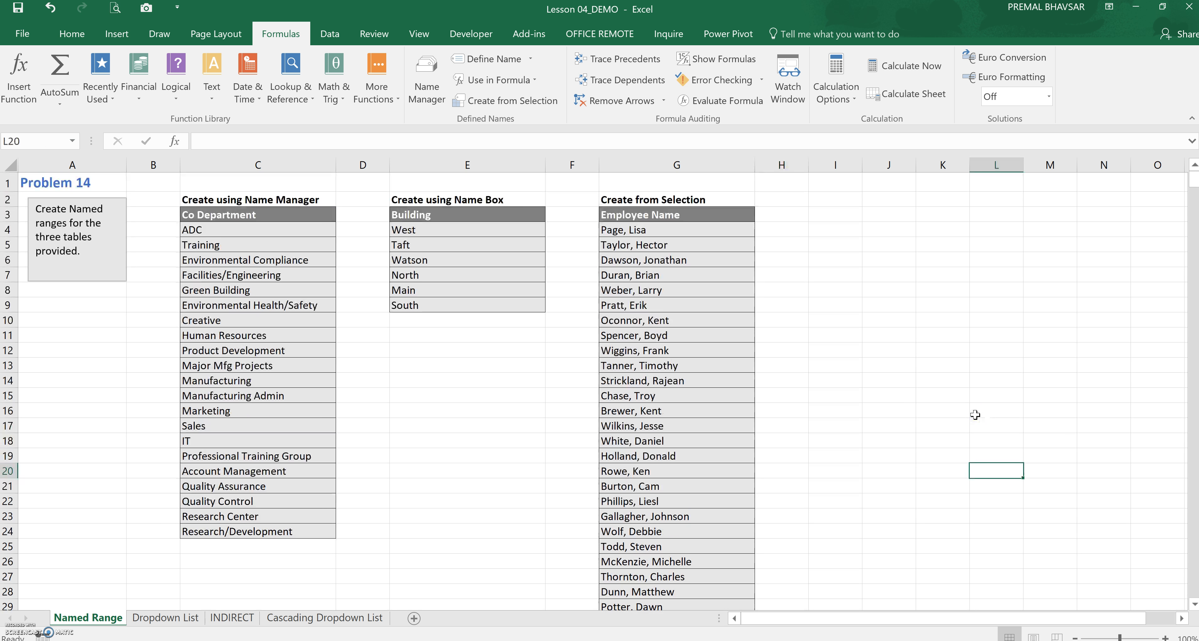
click(885, 263)
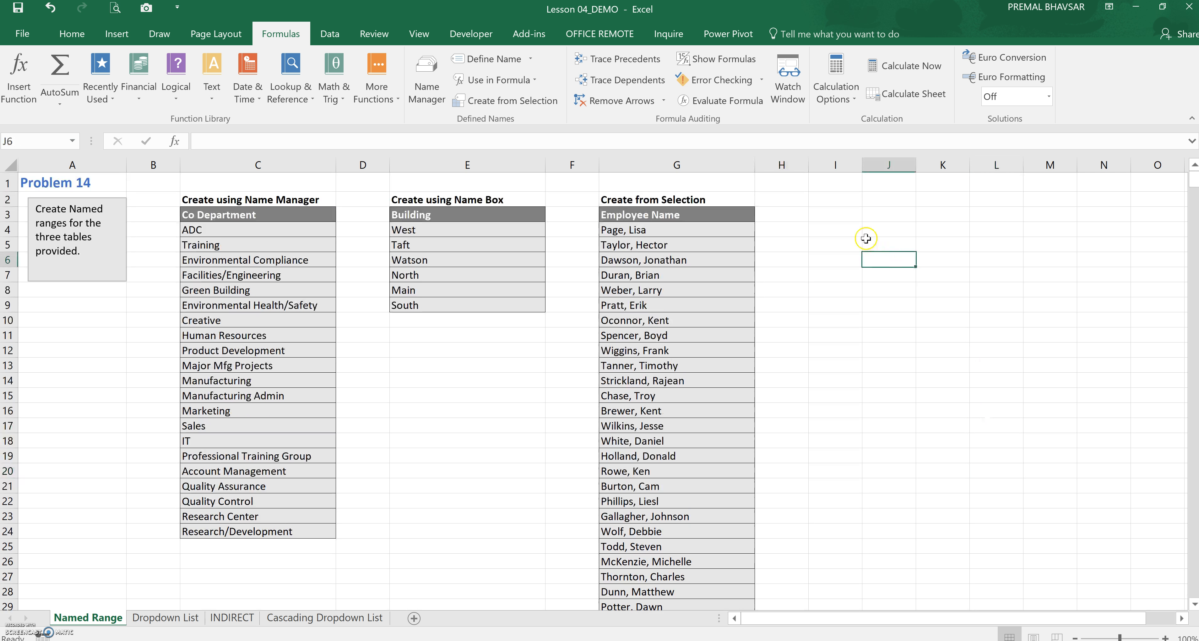
click(836, 228)
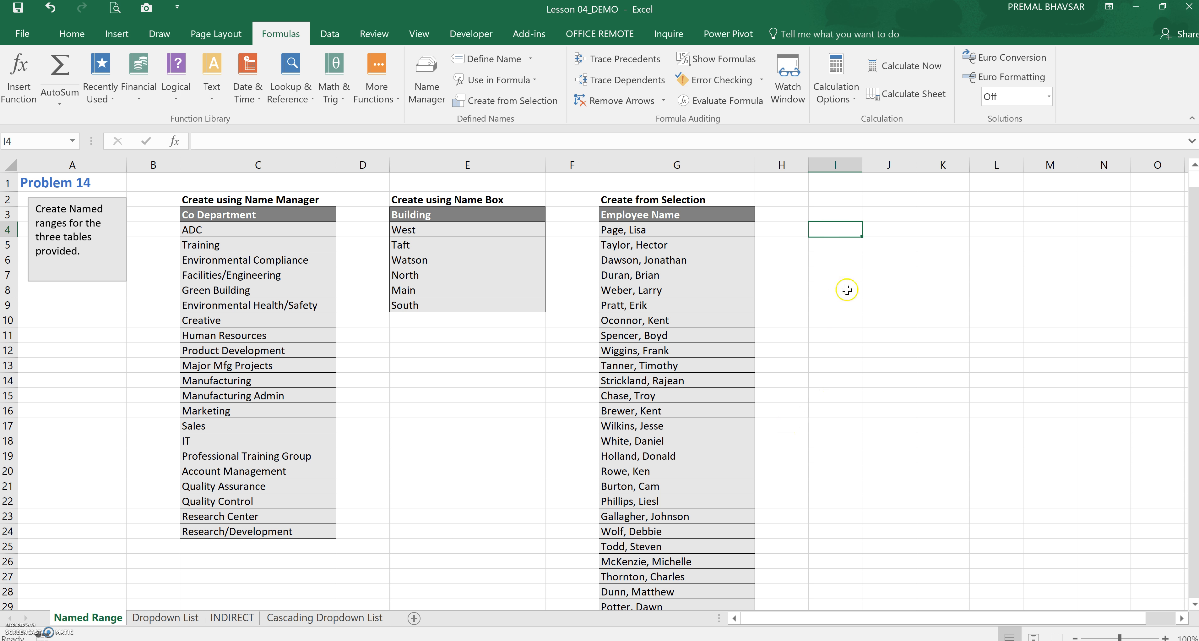
Switch to the Dropdown List sheet, go through the employee form's fields and select the Gender entry cell C11.
click(189, 618)
click(468, 447)
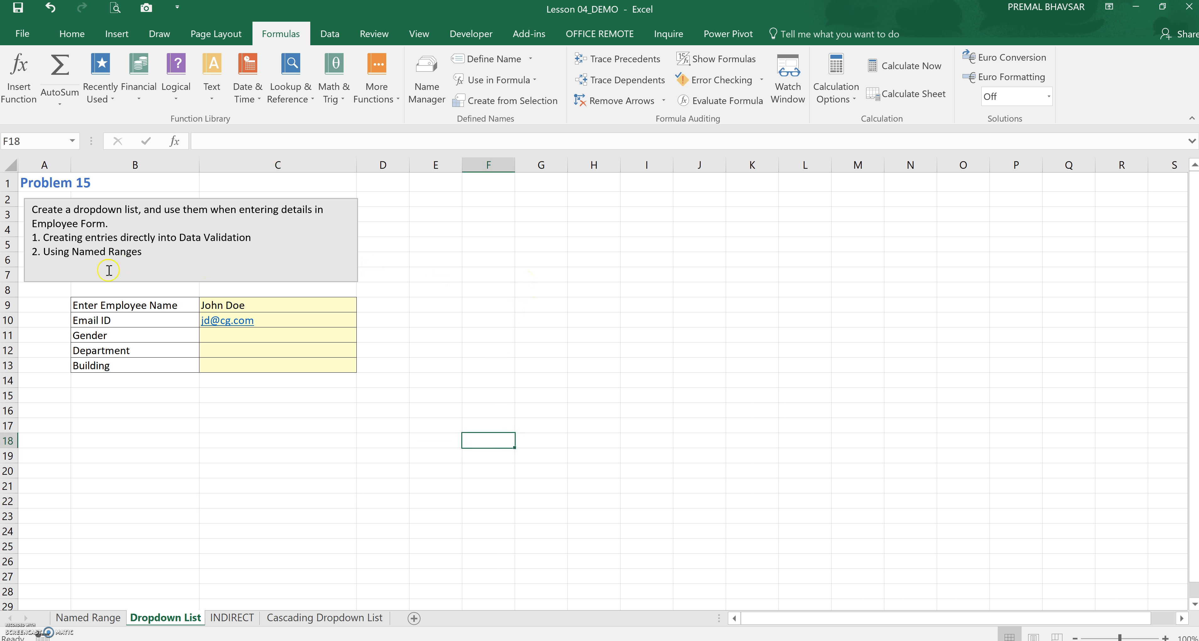
click(172, 304)
click(173, 319)
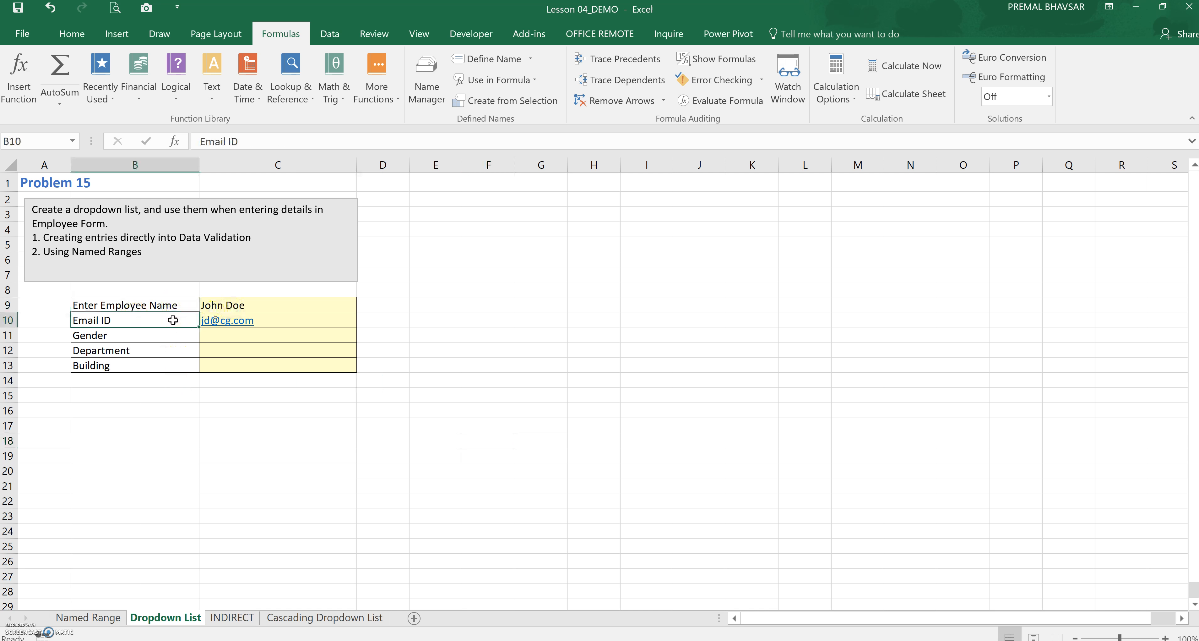
click(163, 336)
click(159, 350)
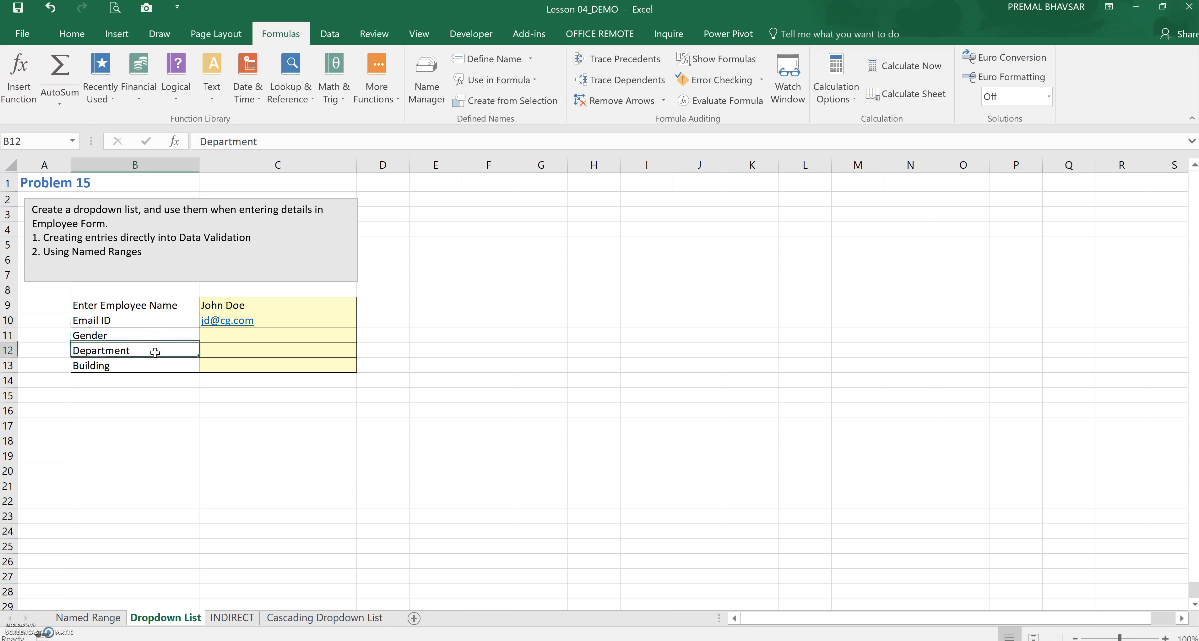
click(153, 365)
click(168, 335)
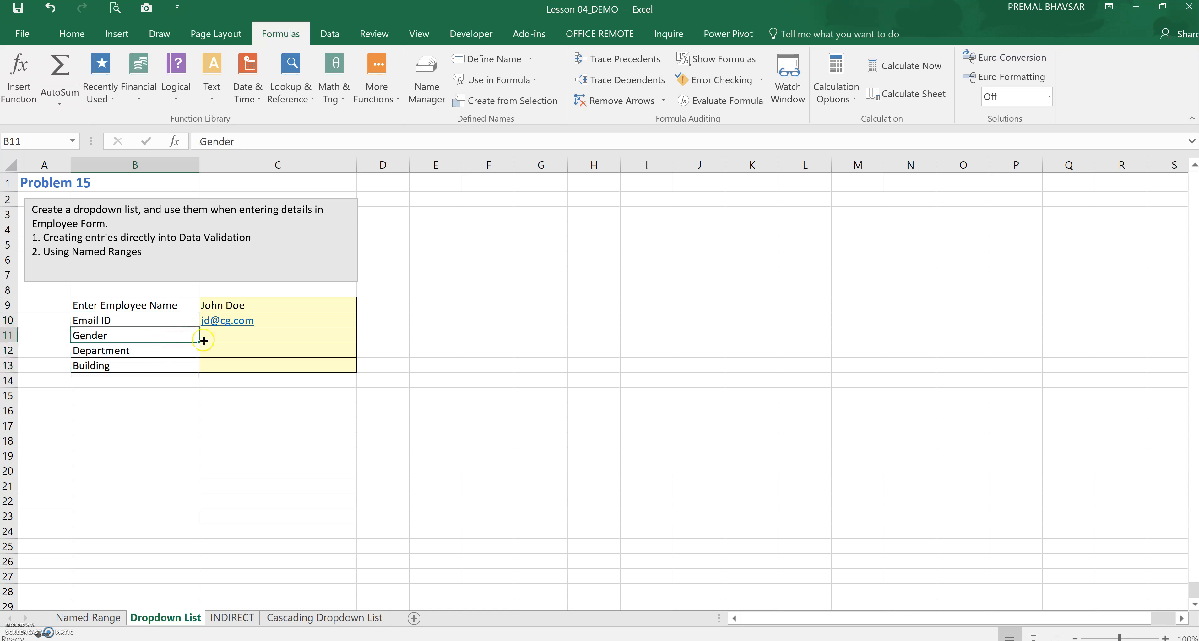
click(204, 338)
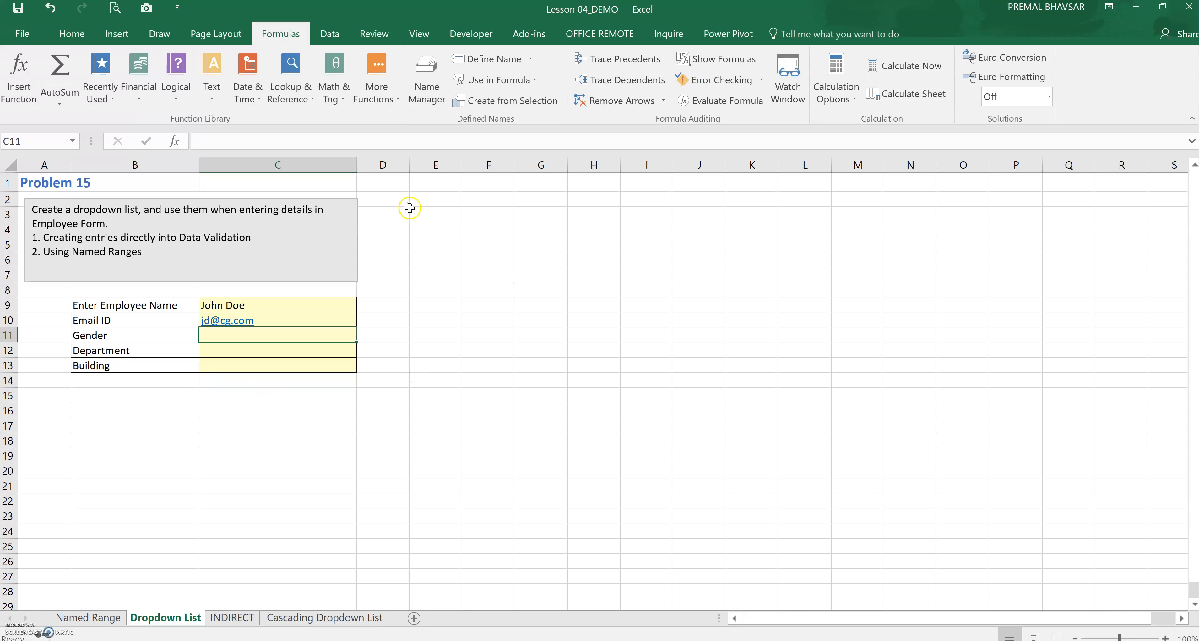
Add list validation to the Gender cell C11 with the entries Male, Female, and check its dropdown choices.
click(329, 34)
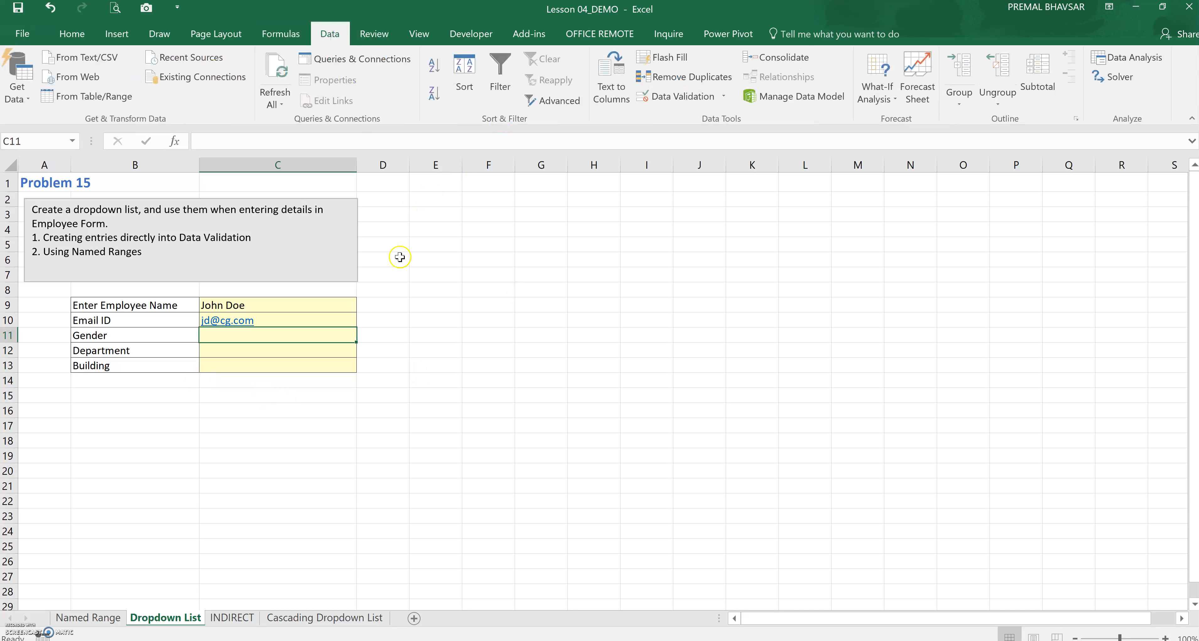
click(671, 98)
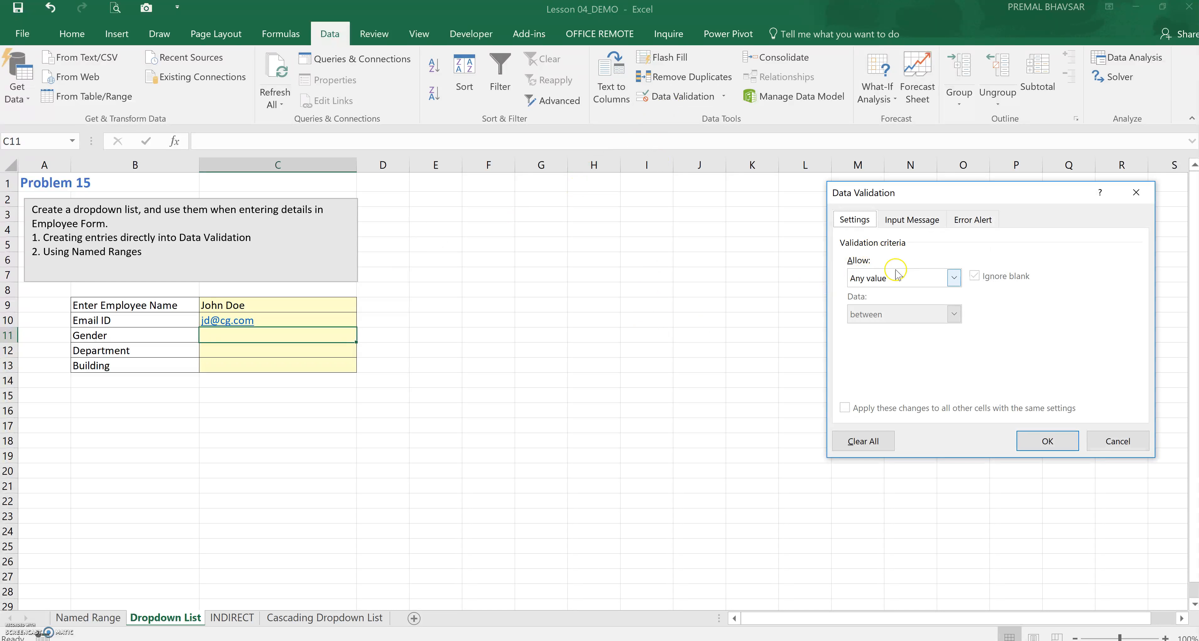
click(889, 279)
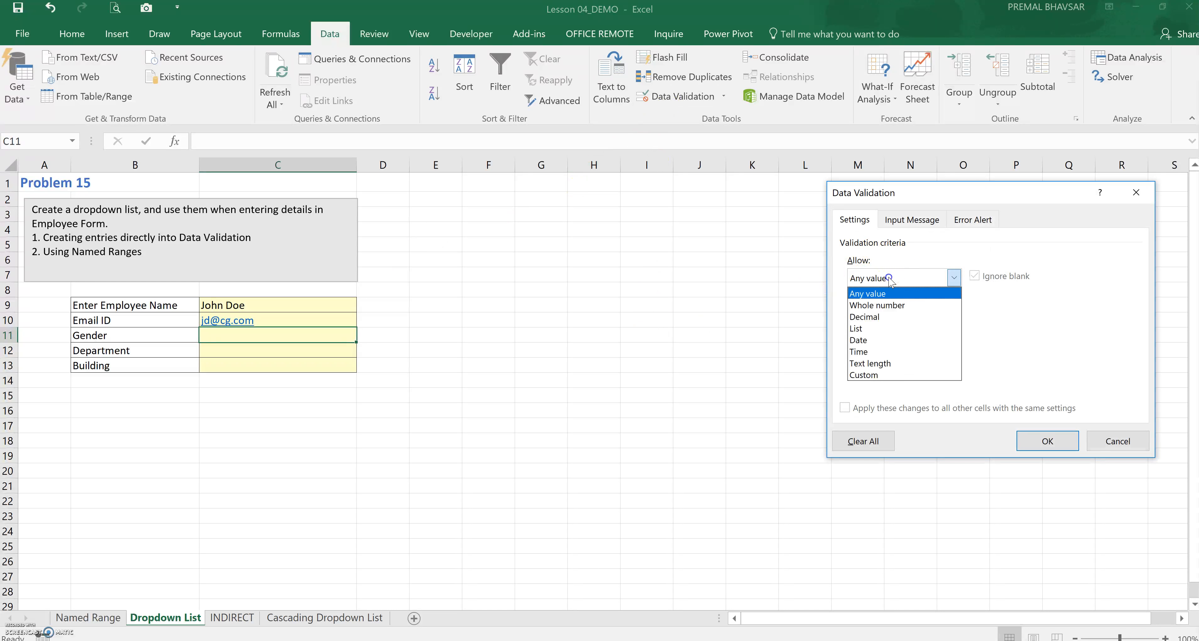
click(878, 328)
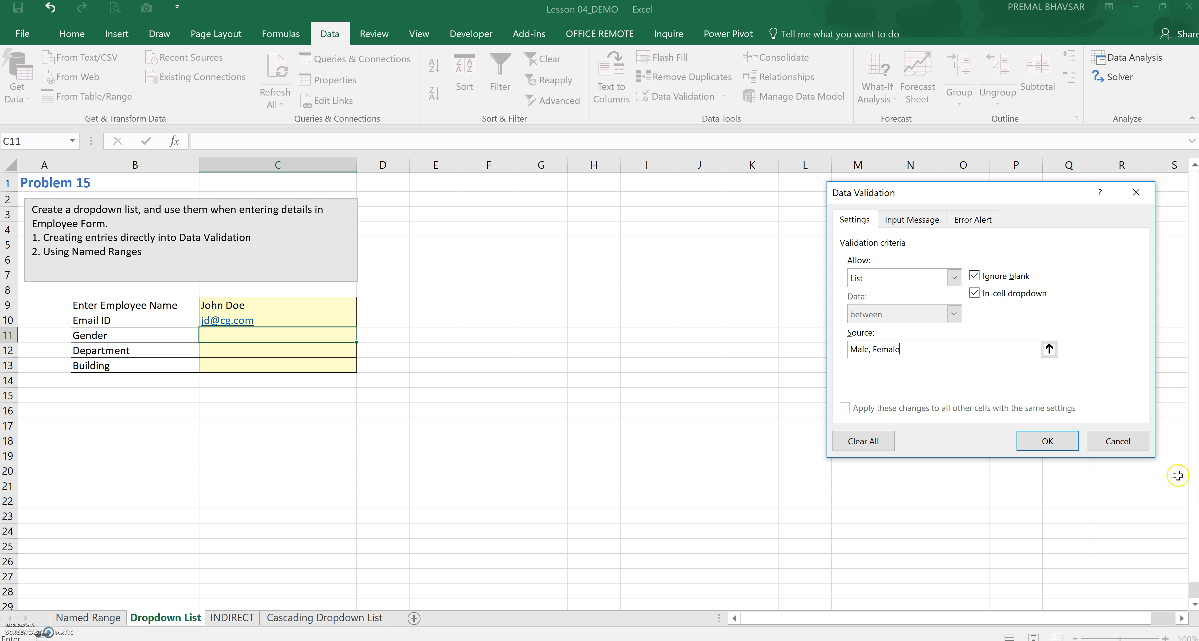
click(1048, 441)
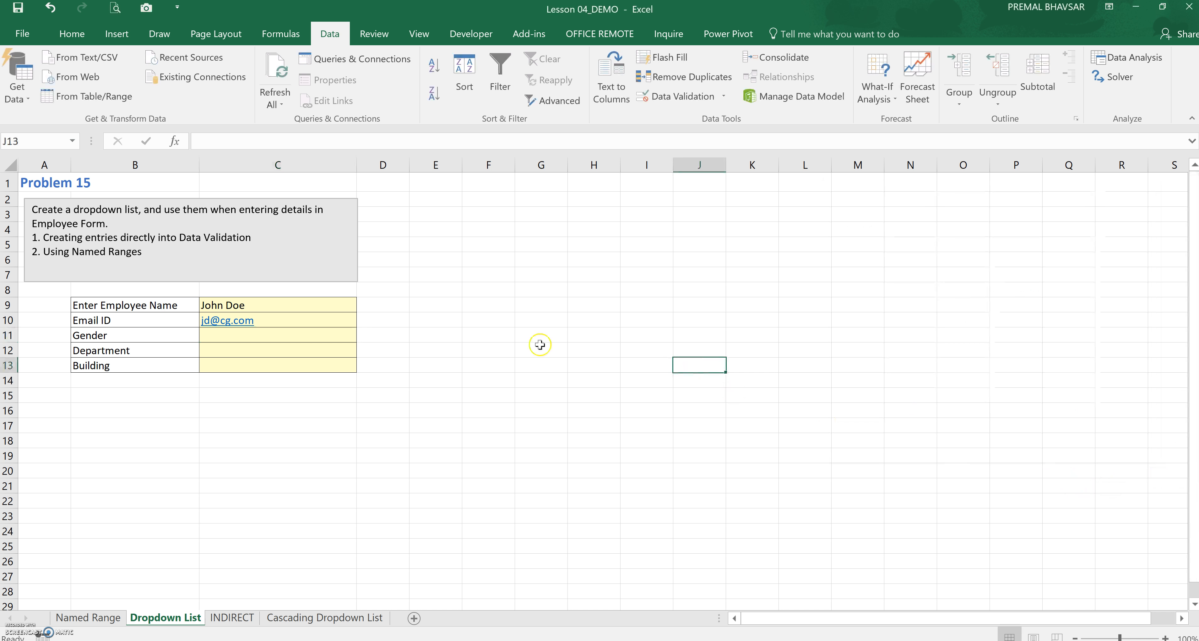
click(363, 334)
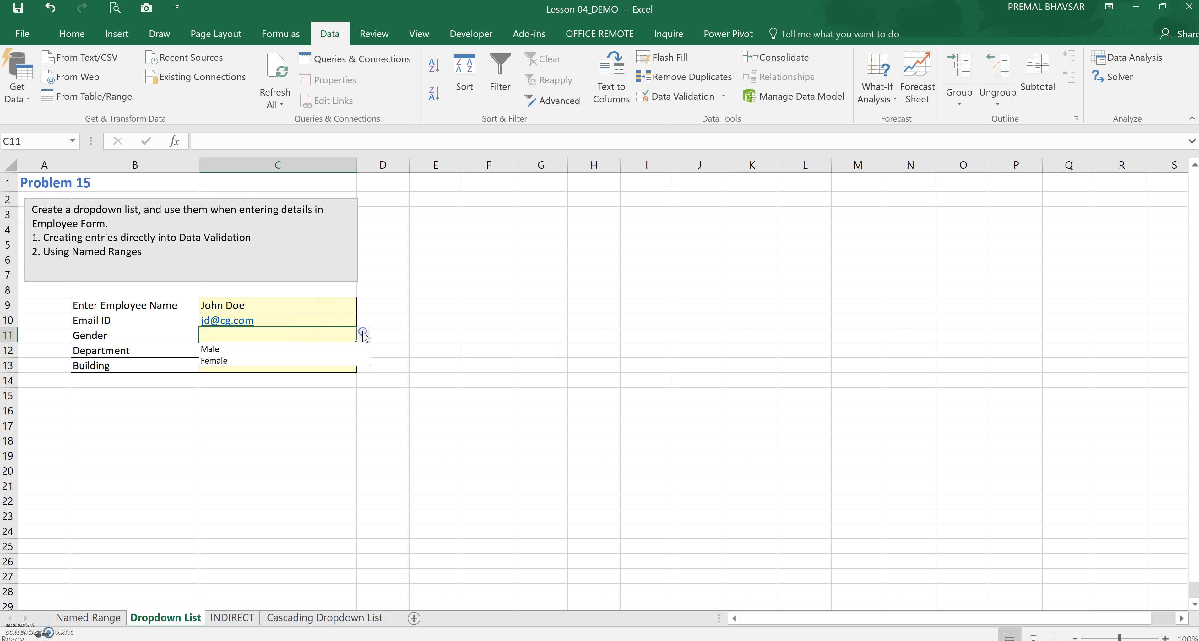
click(406, 332)
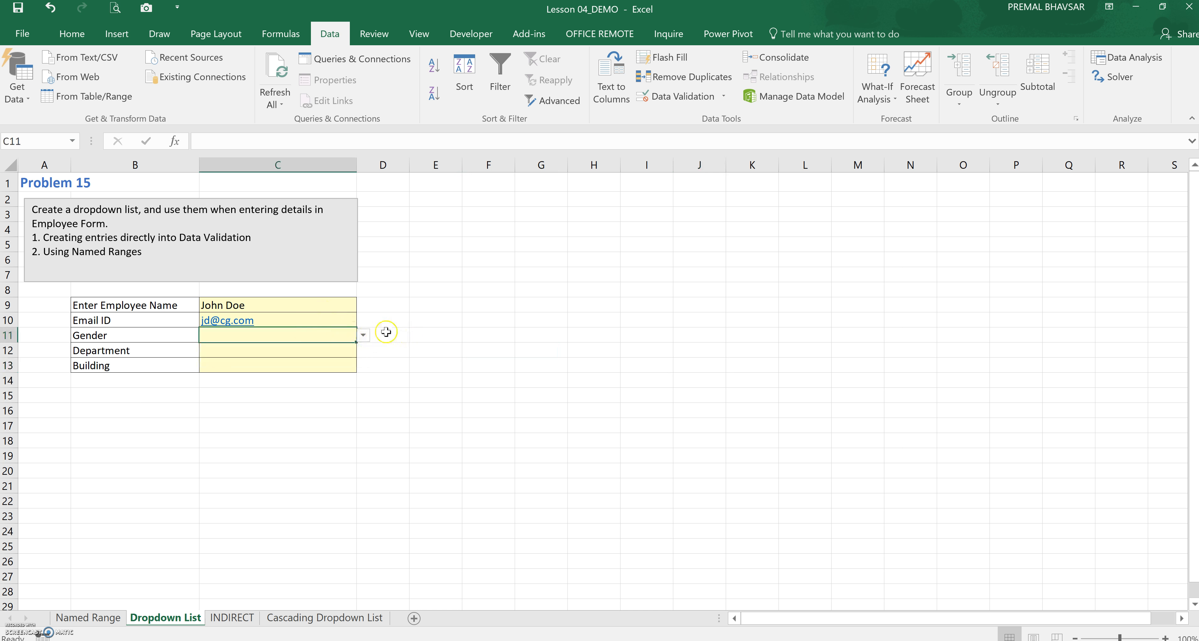
Add list validation to the Department cell C12, using the named range CoDepartment as the source.
click(322, 350)
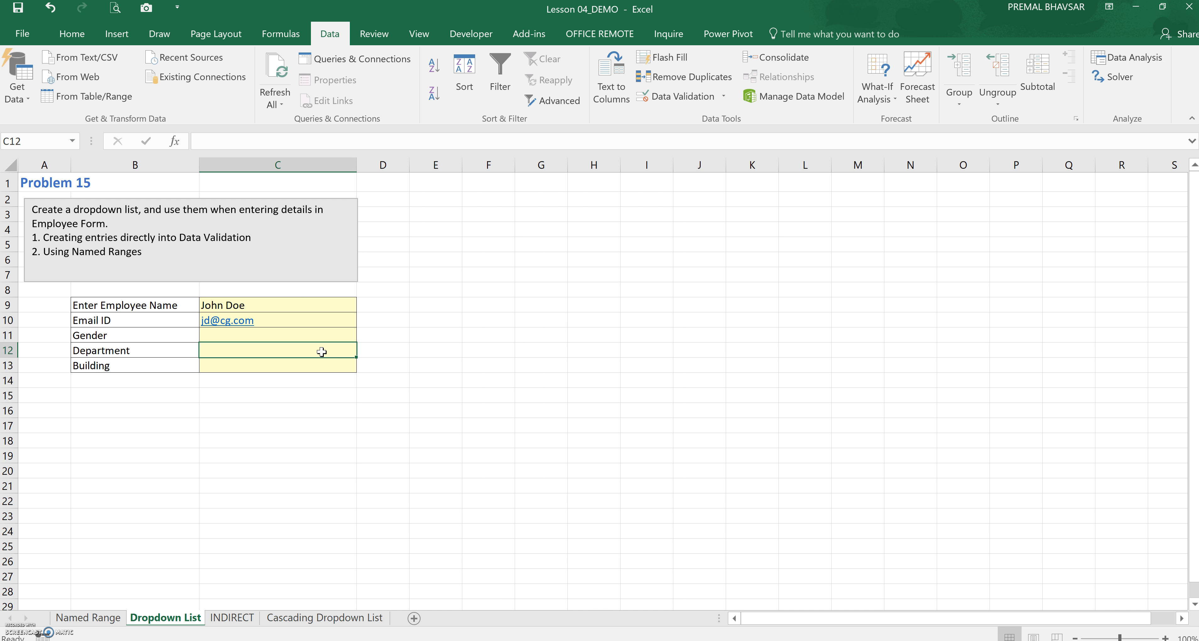
click(681, 96)
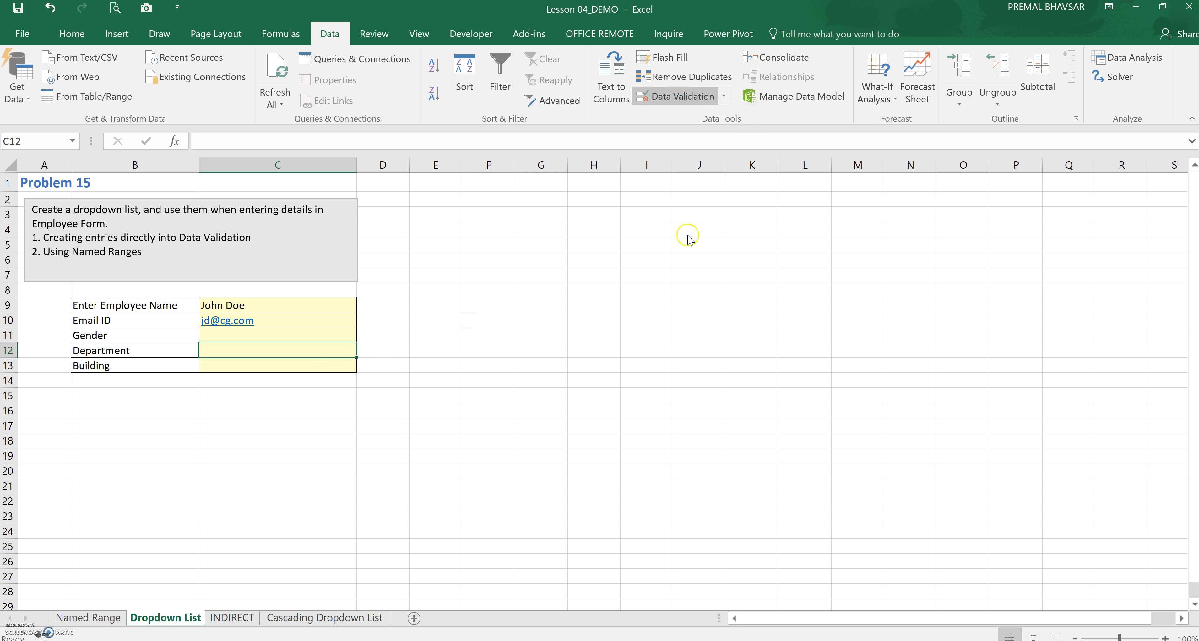
click(871, 279)
click(856, 329)
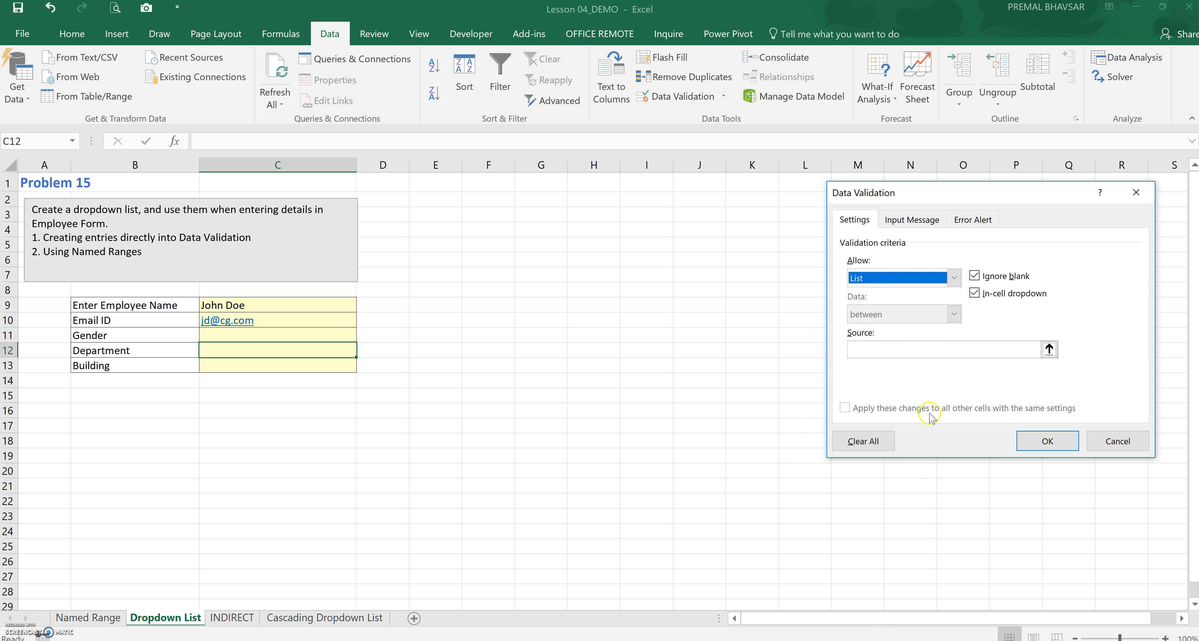
click(910, 349)
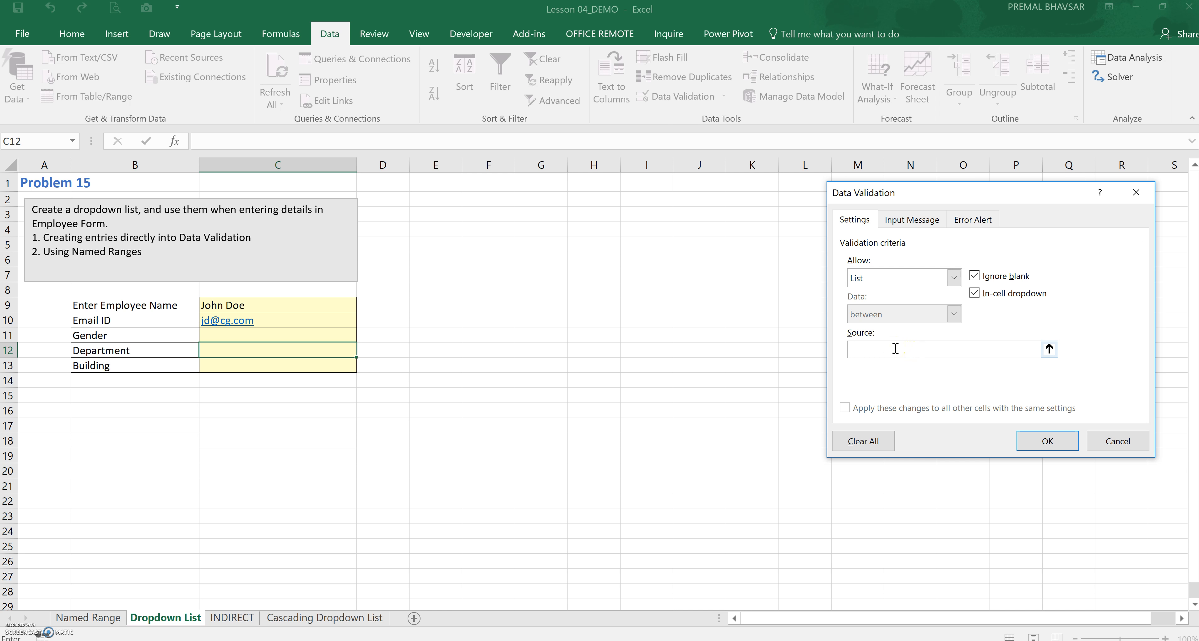
key(F3)
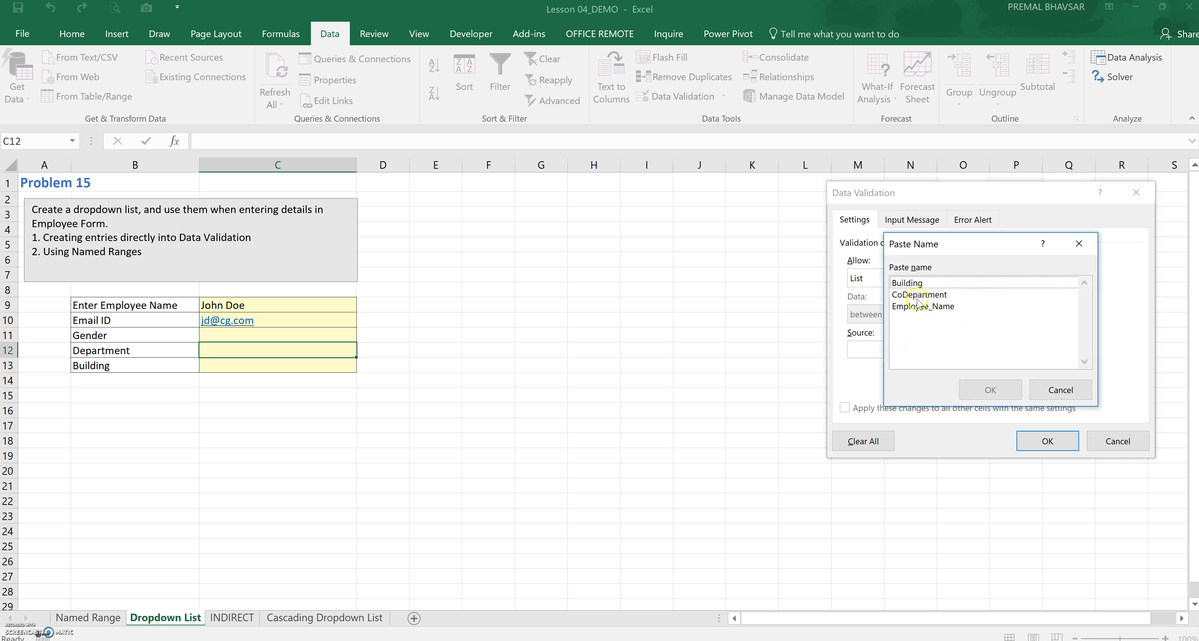
drag(950, 244, 688, 233)
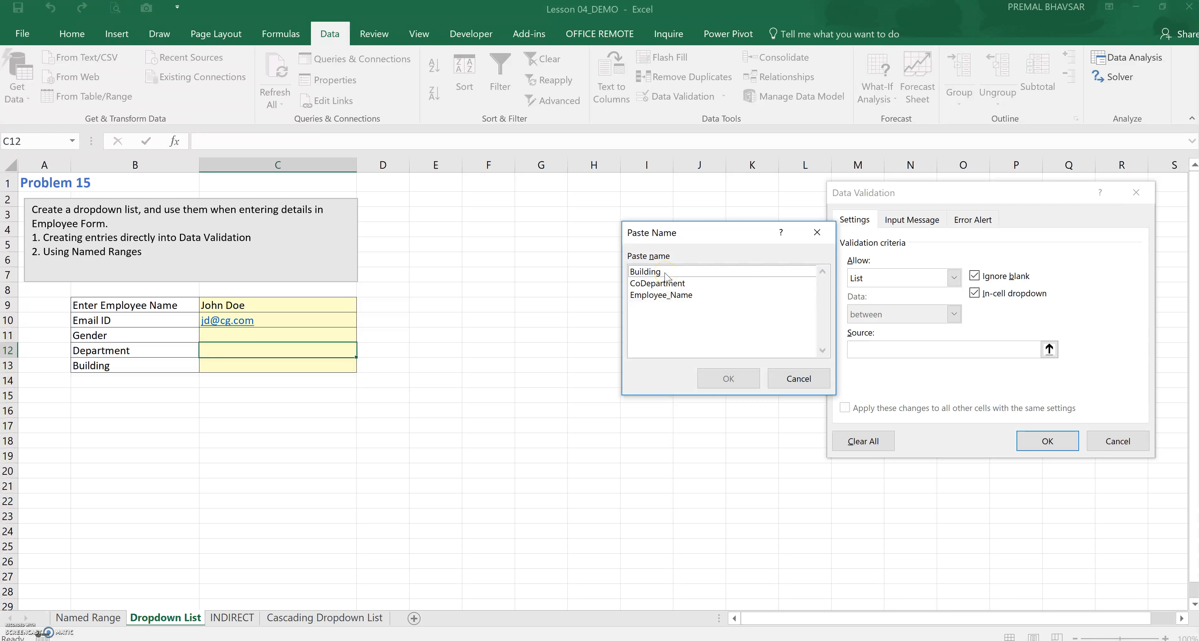
click(666, 290)
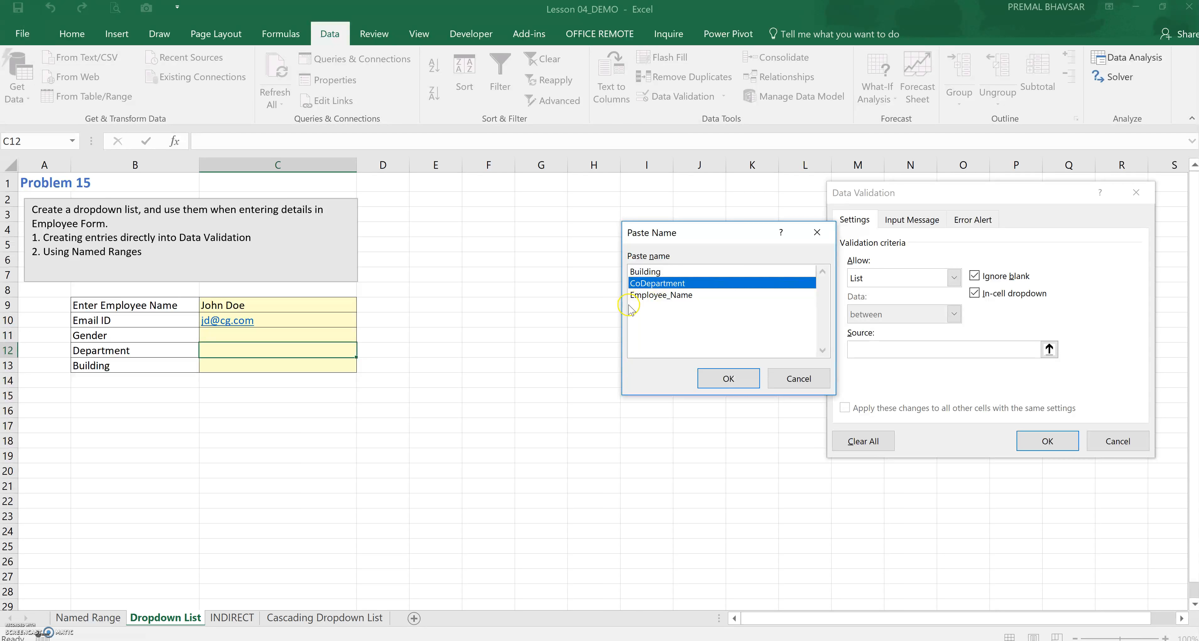
click(727, 378)
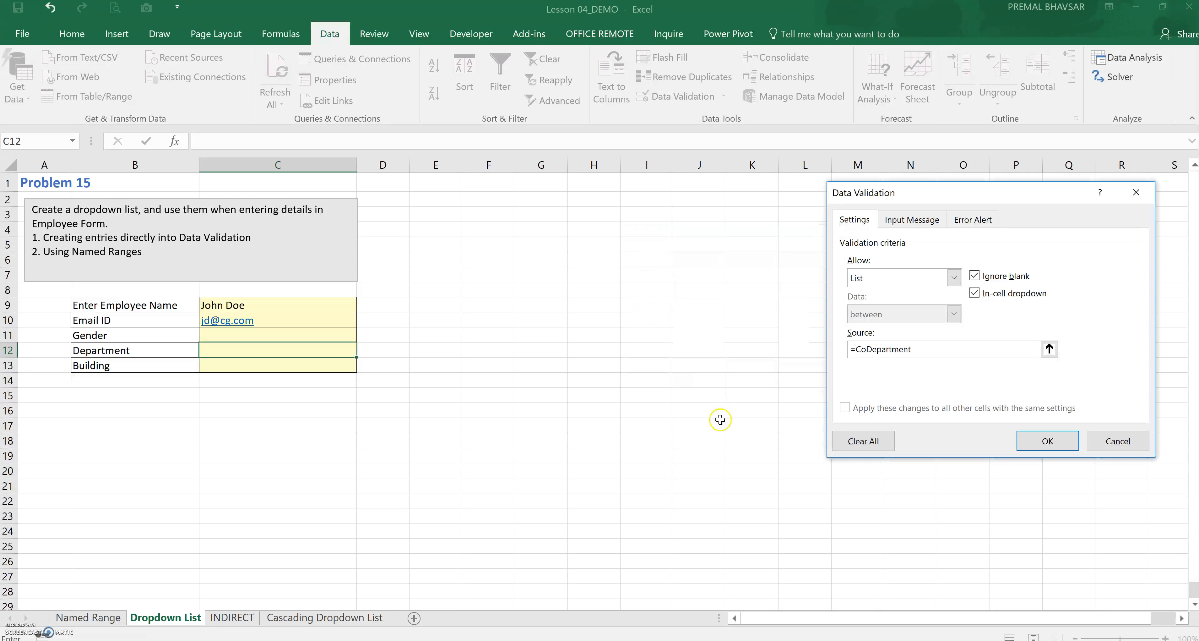
click(1047, 441)
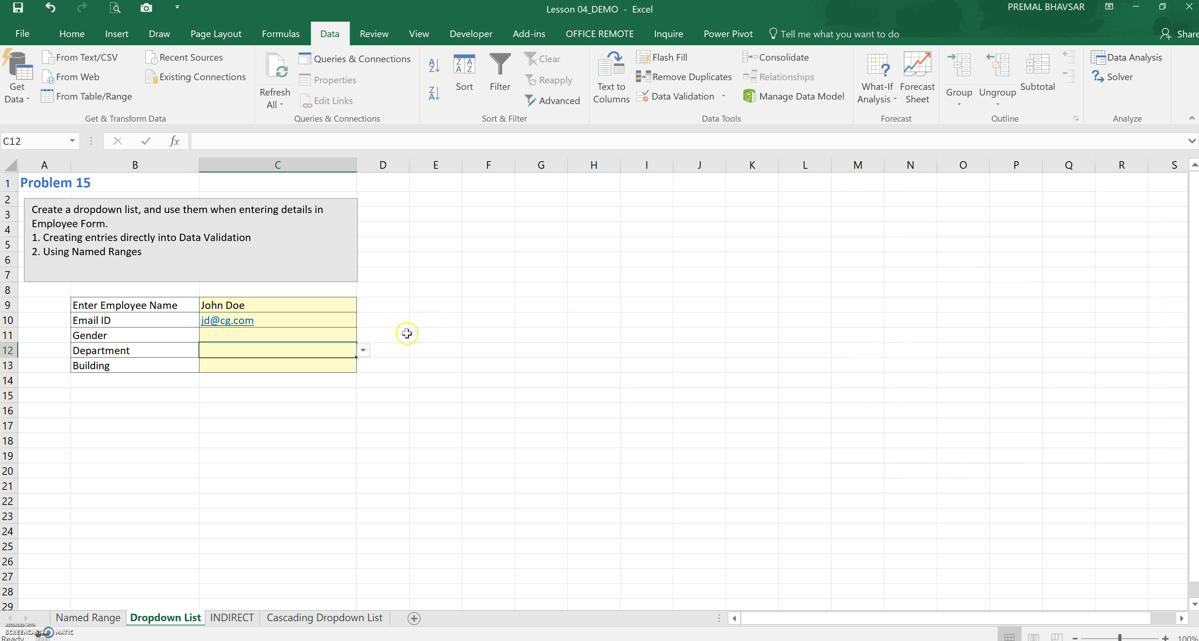
Look through the department choices in the dropdown of cell C12.
click(363, 350)
mouse_move(365, 373)
mouse_down()
mouse_move(366, 437)
mouse_move(365, 357)
mouse_up()
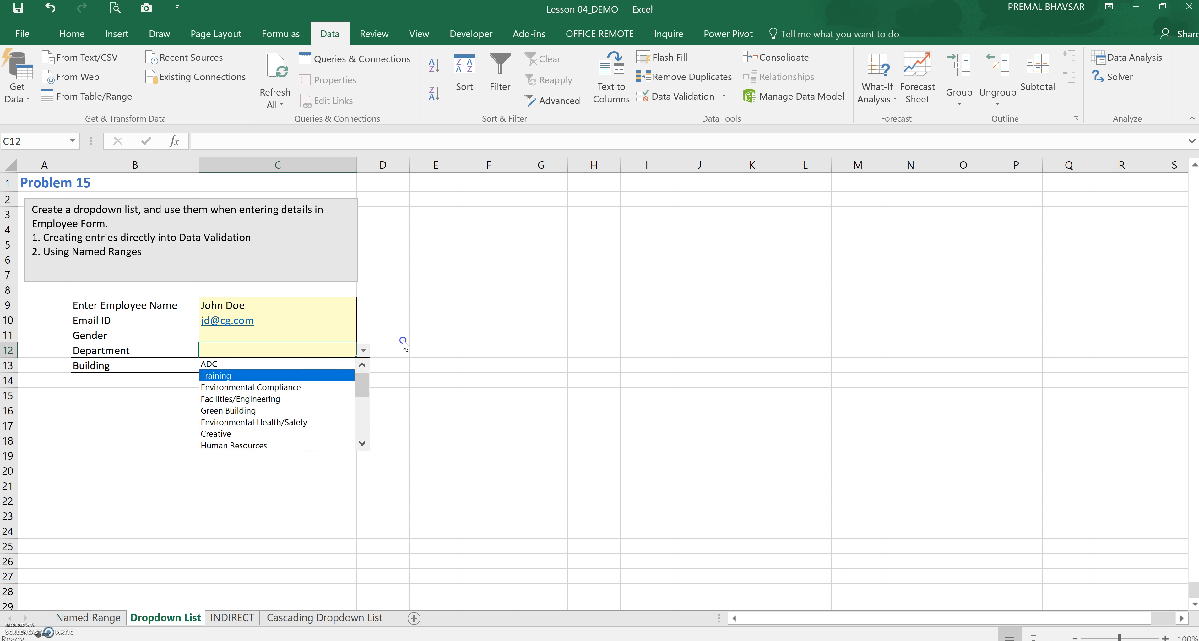
click(403, 341)
Add list validation to the Building cell C13 with =Building as the source.
click(303, 365)
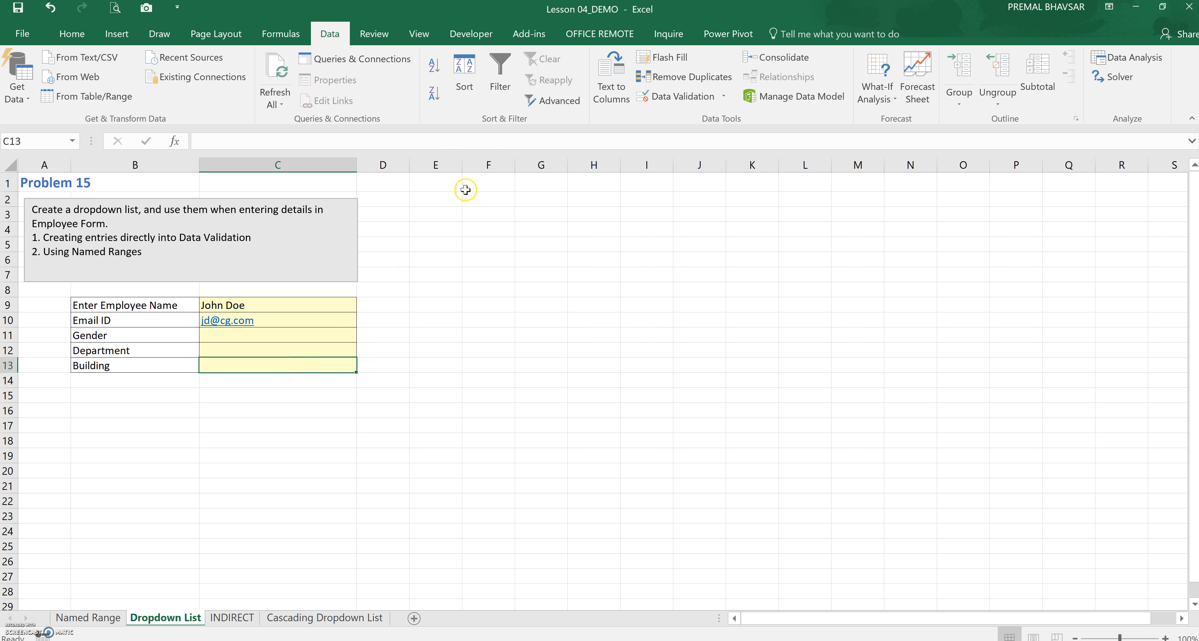
click(685, 96)
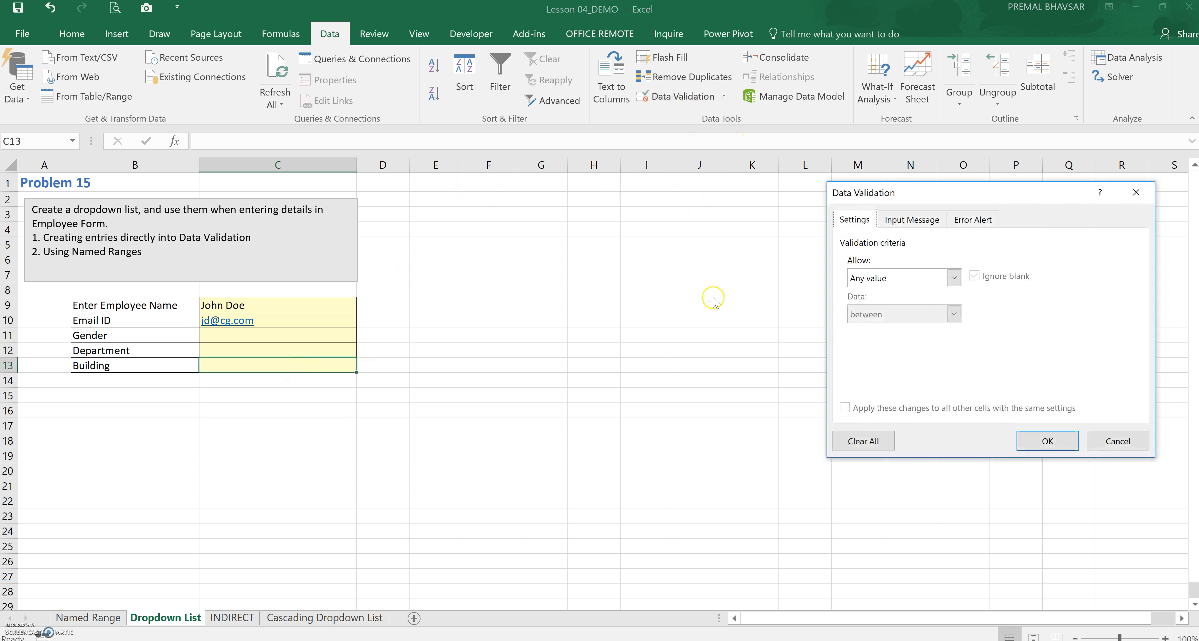
click(884, 278)
click(870, 327)
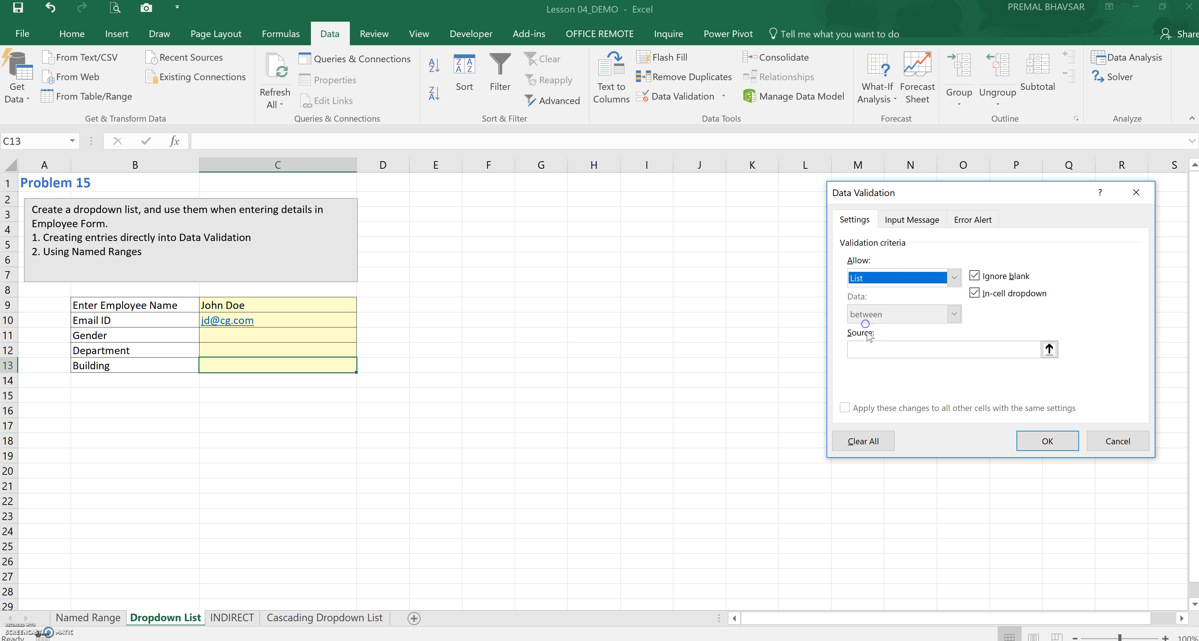
click(870, 348)
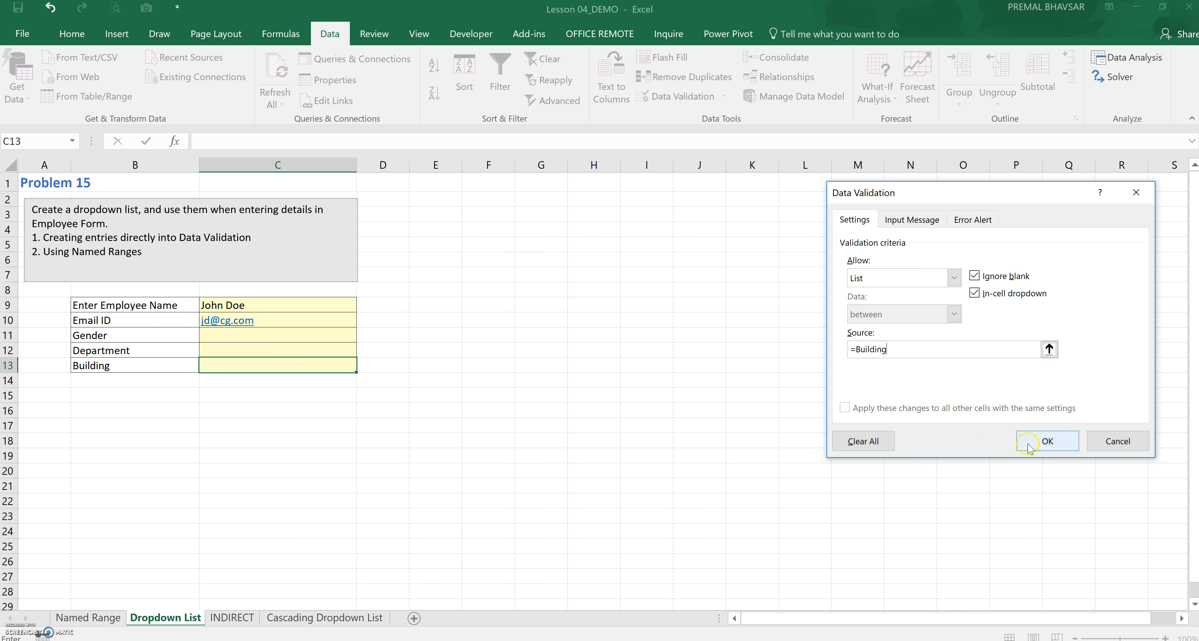
click(1043, 440)
Check the choices in the Building cell's dropdown and close it without picking one.
click(823, 415)
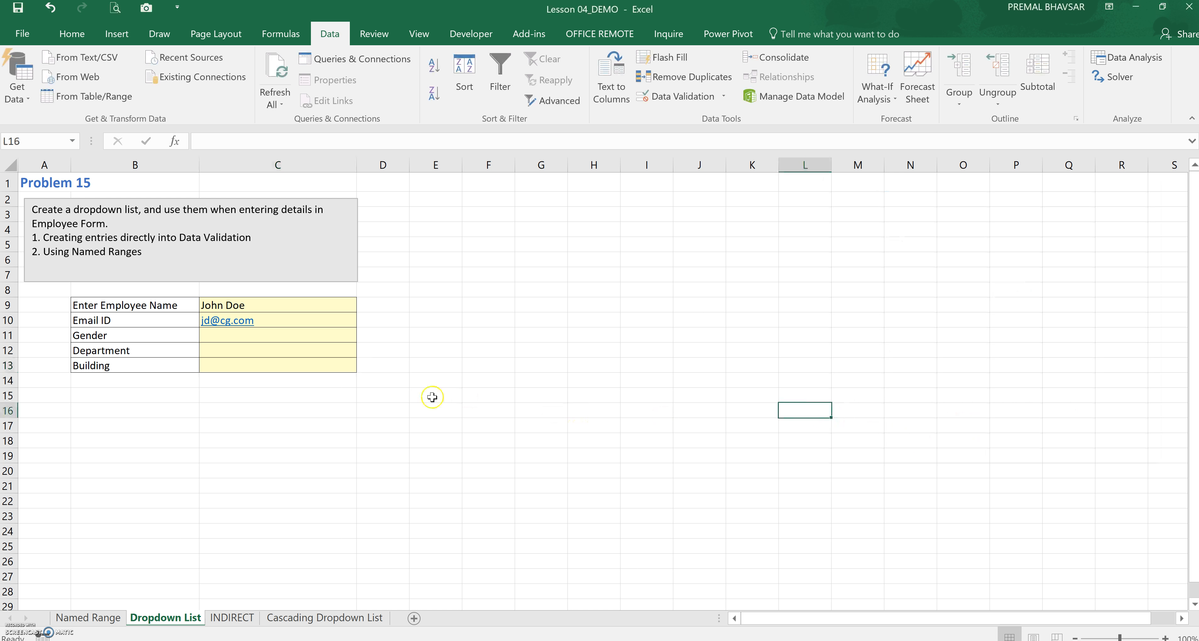
click(346, 366)
click(363, 366)
click(395, 370)
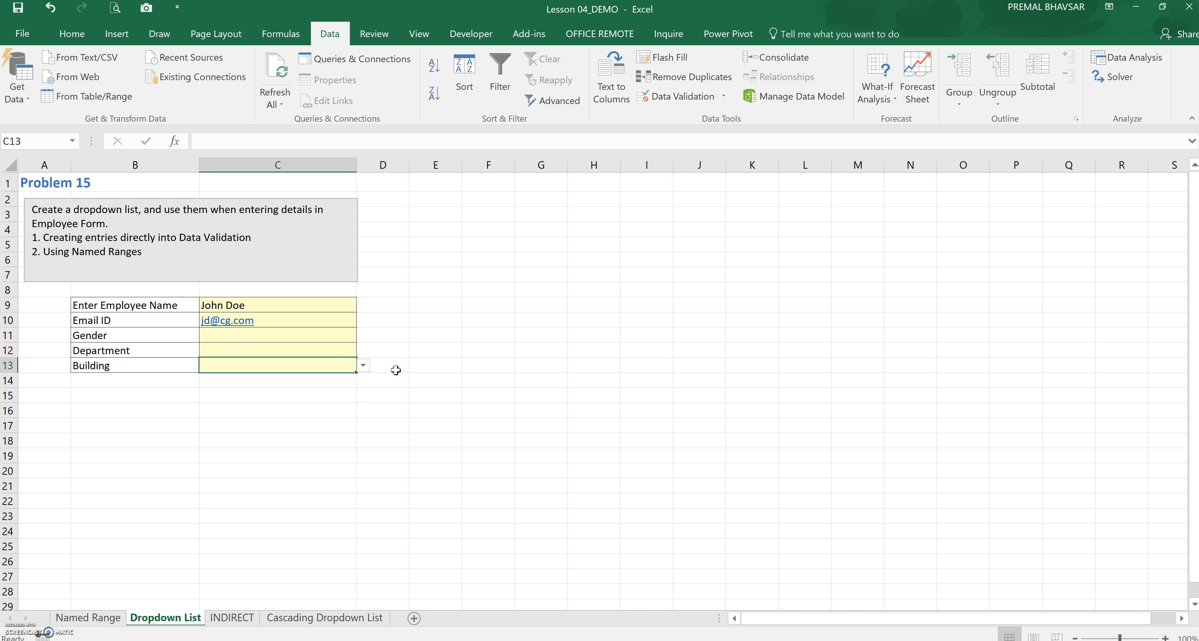
Look at the building list on the Named Range sheet and return to the Dropdown List sheet.
click(88, 617)
click(865, 421)
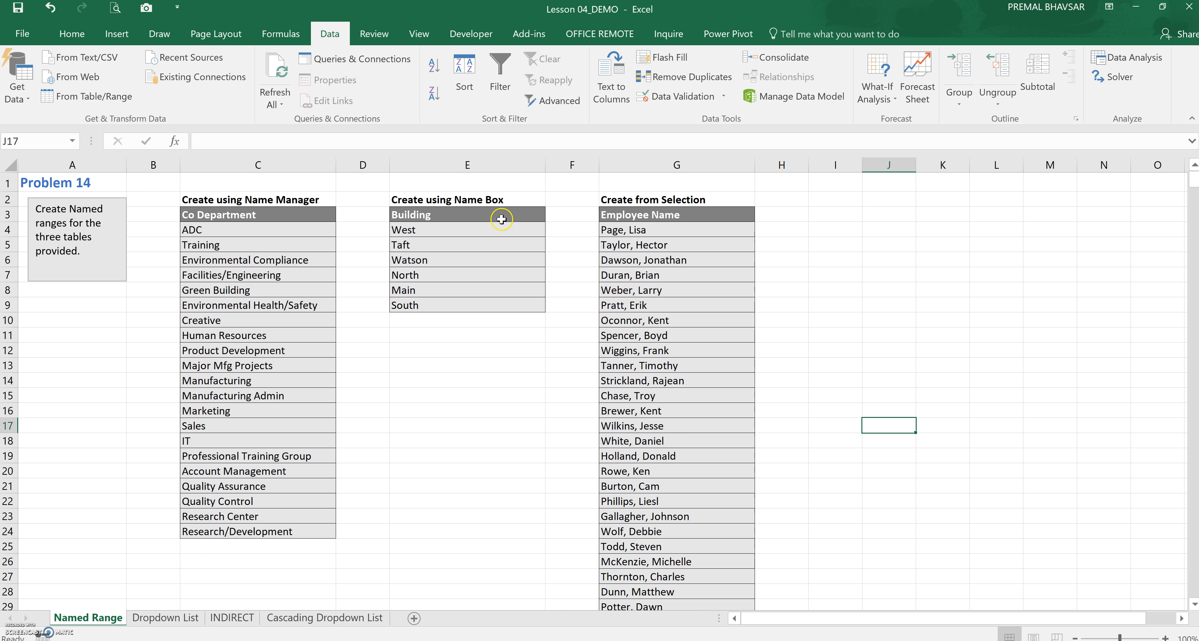
click(166, 617)
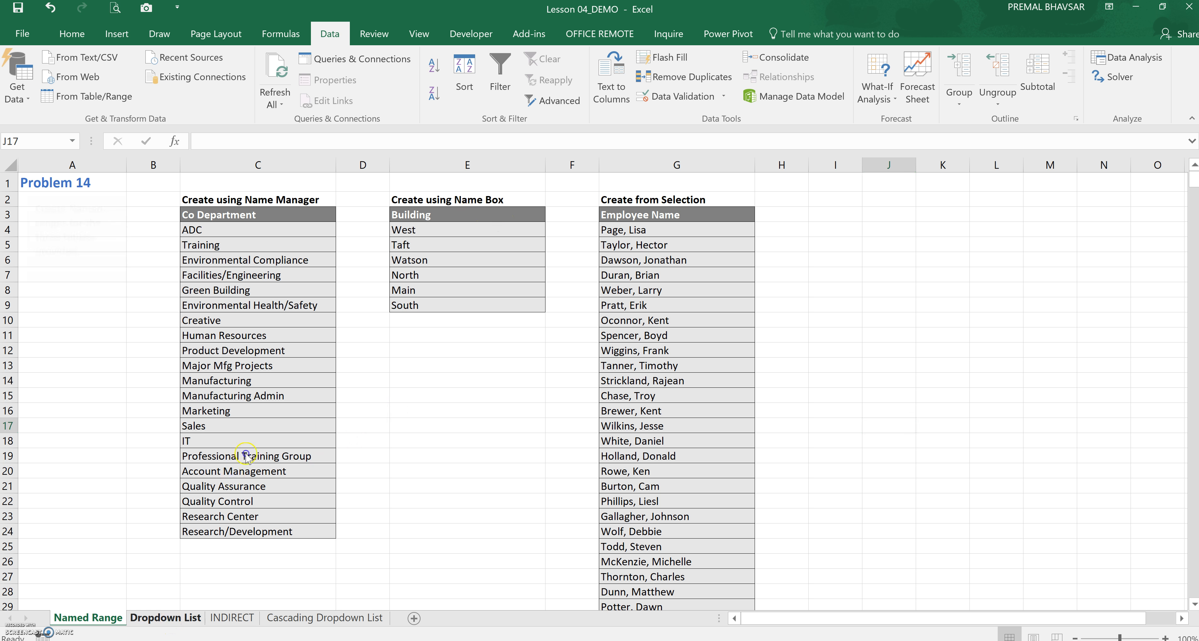
Remove the list restriction from the Building cell C13 by setting its validation to Any value.
right_click(245, 369)
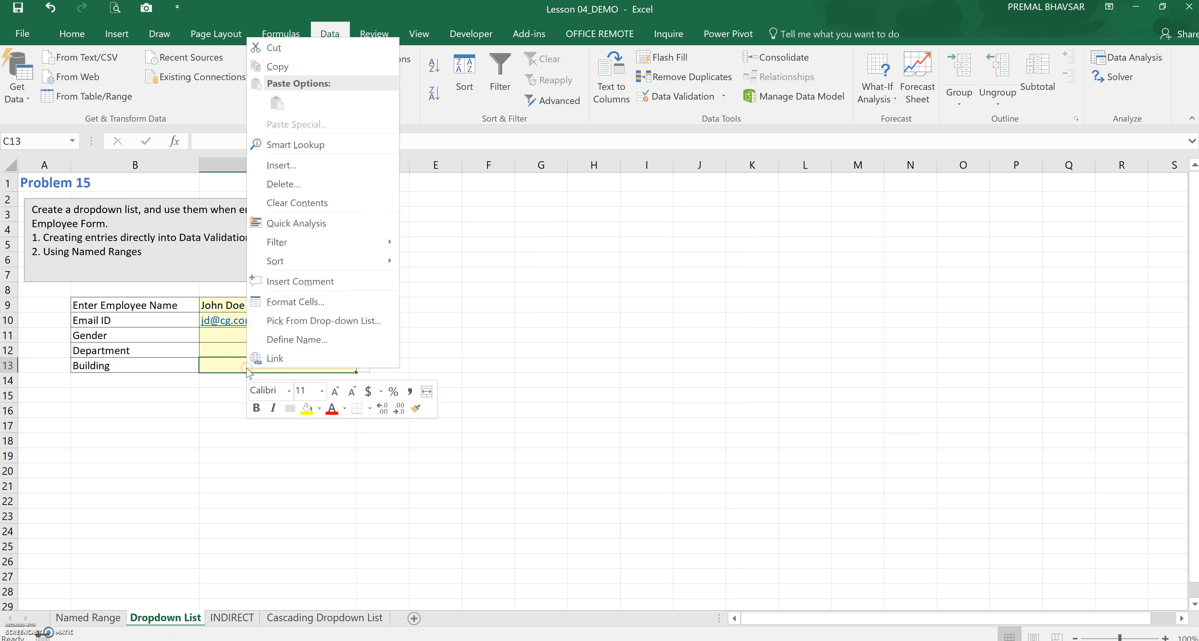
click(682, 96)
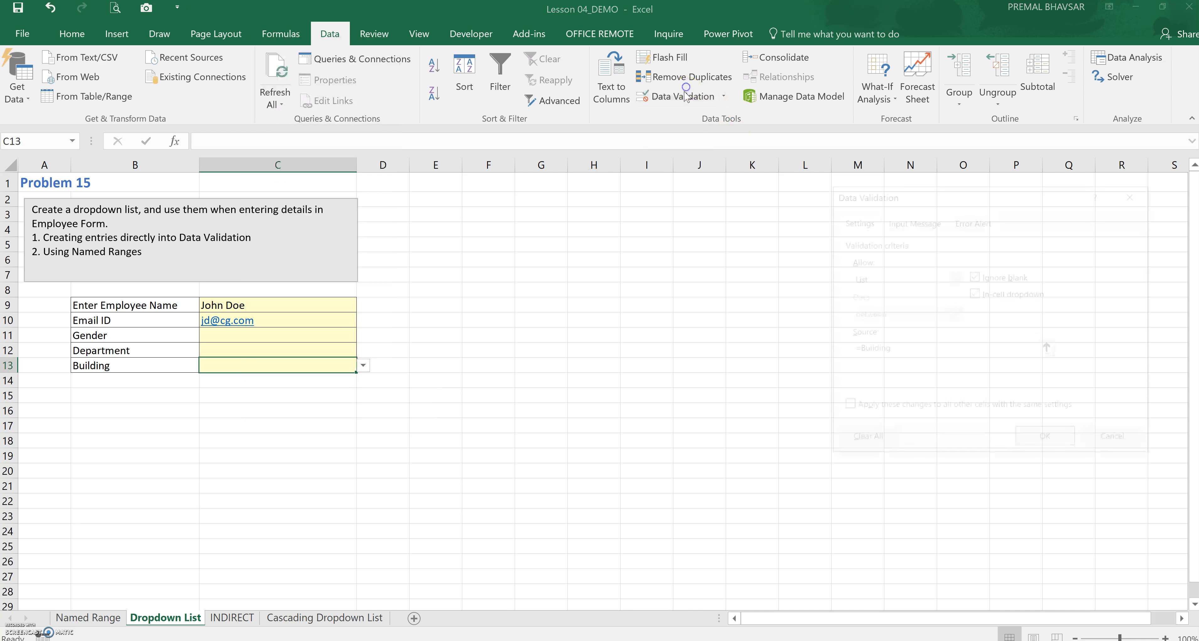
click(864, 280)
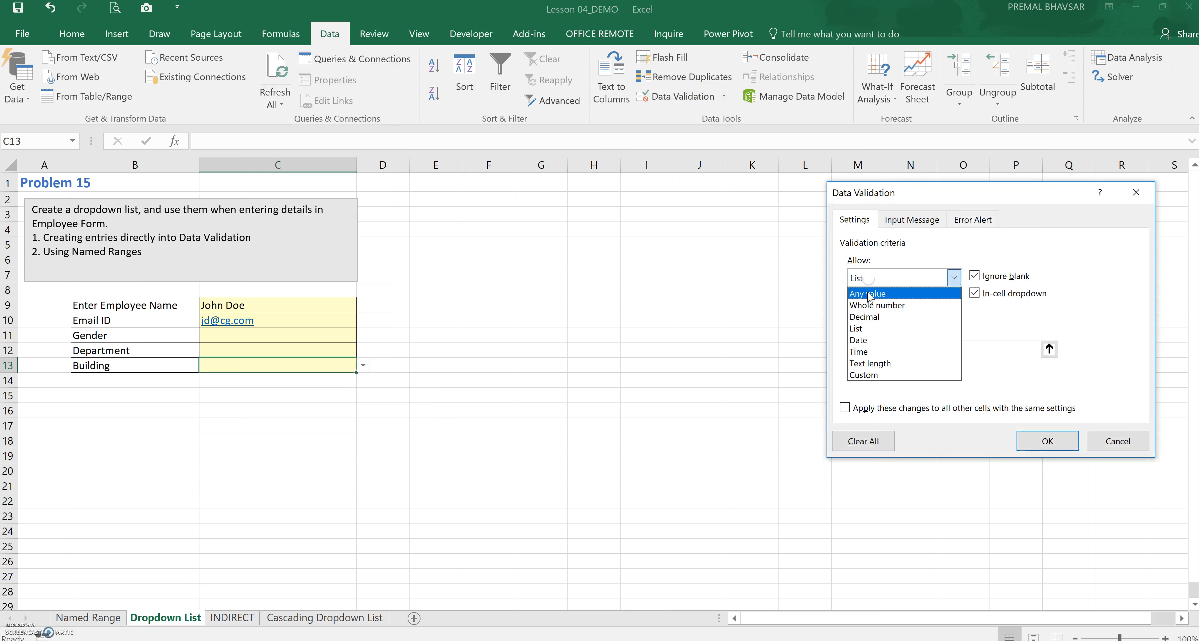
click(870, 294)
click(1047, 441)
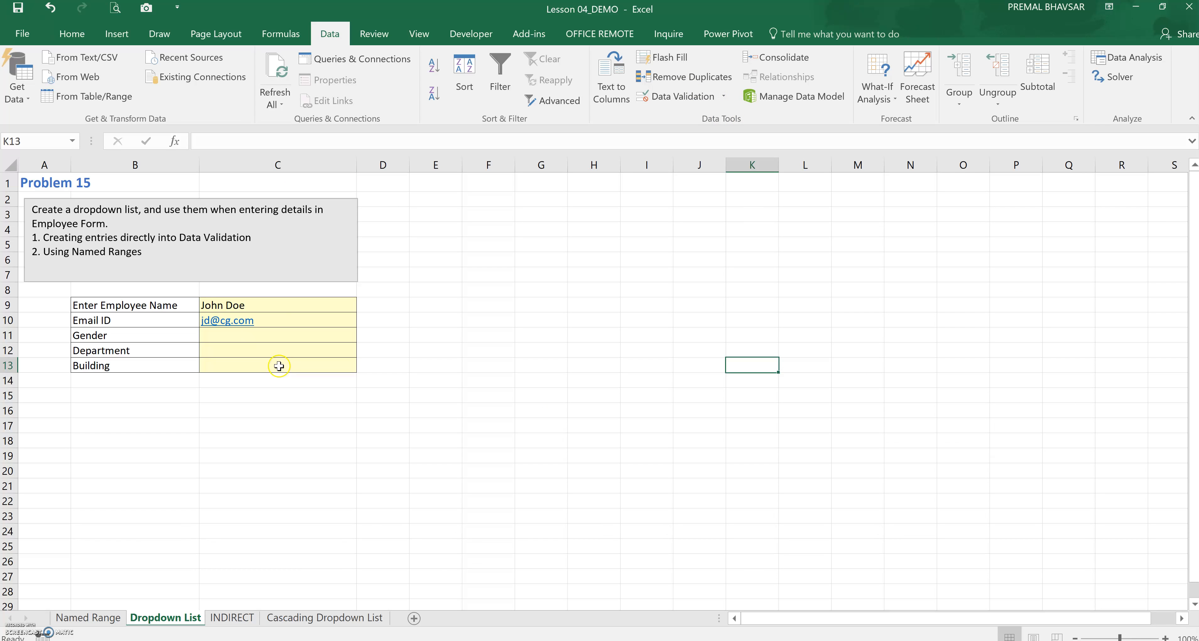
Go back to the Named Range sheet and delete the defined name Building in the Name Manager.
click(109, 618)
click(775, 512)
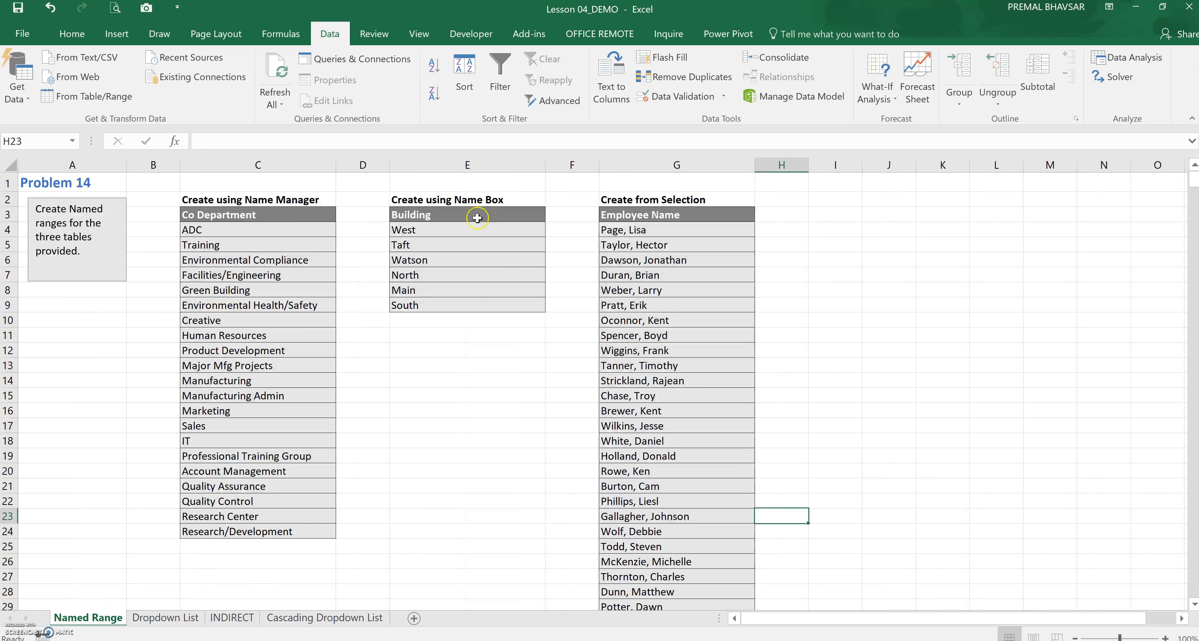
click(284, 33)
click(426, 78)
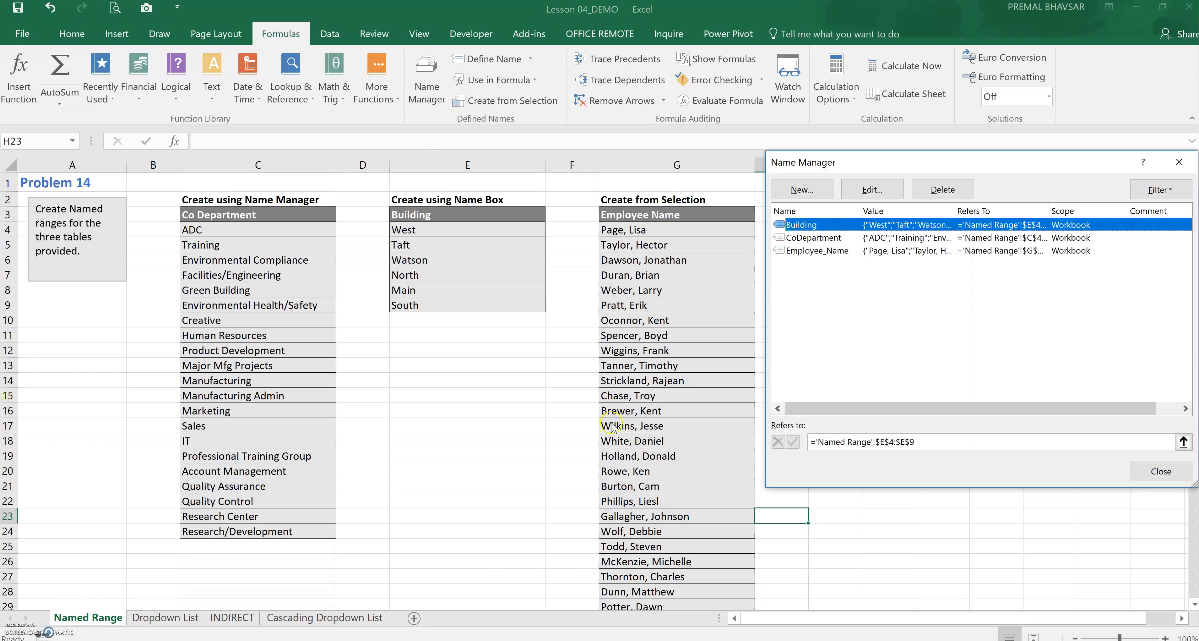
click(943, 189)
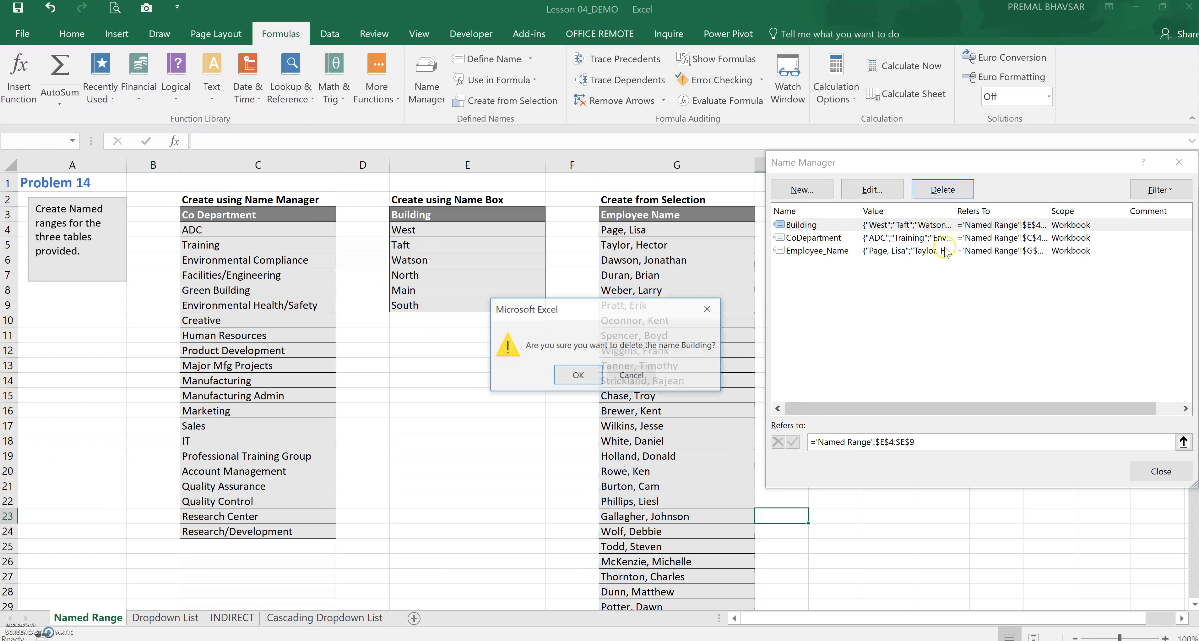
click(574, 373)
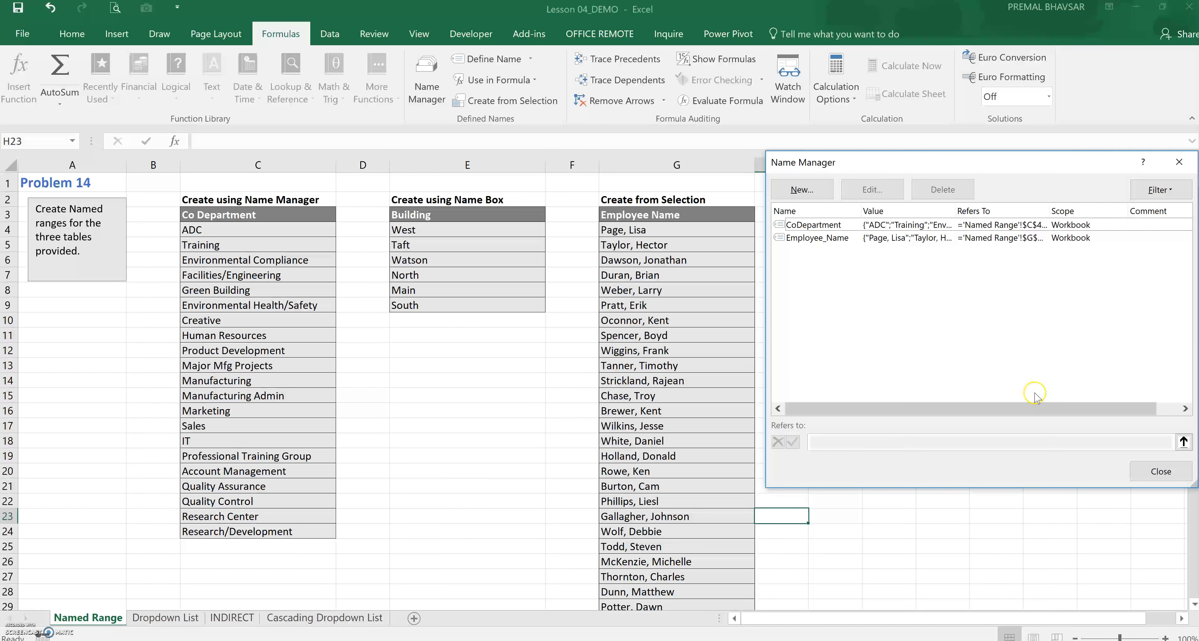
Define a new name Building for cells E4:E9, scoped to the Named Range sheet, and close the Name Manager.
click(819, 186)
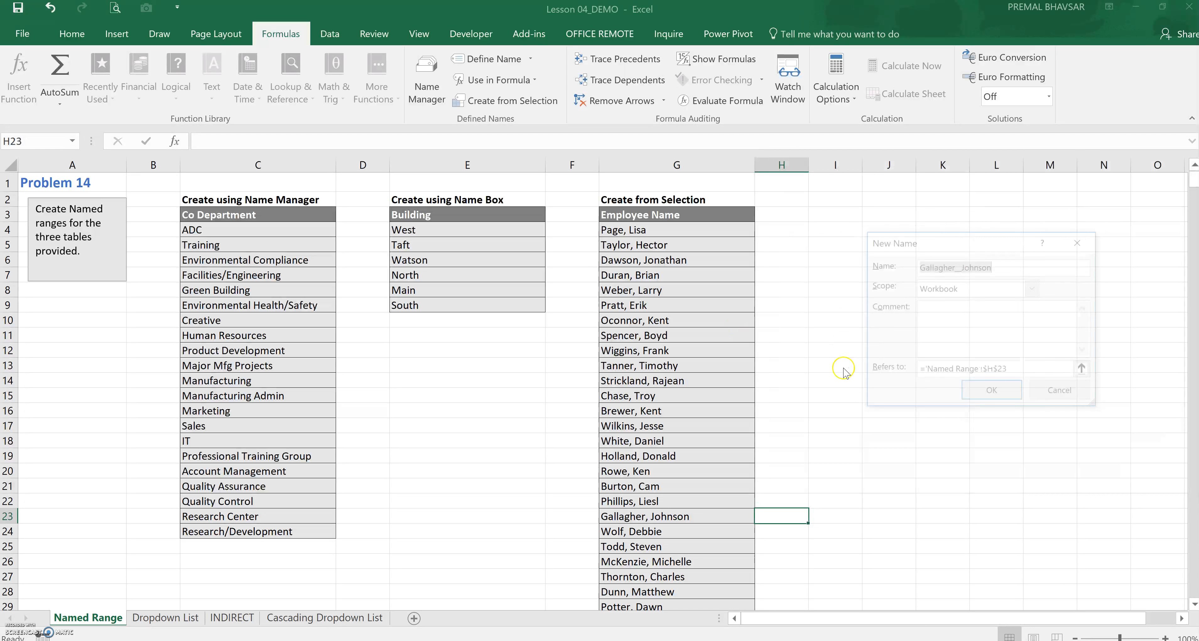
text(Building)
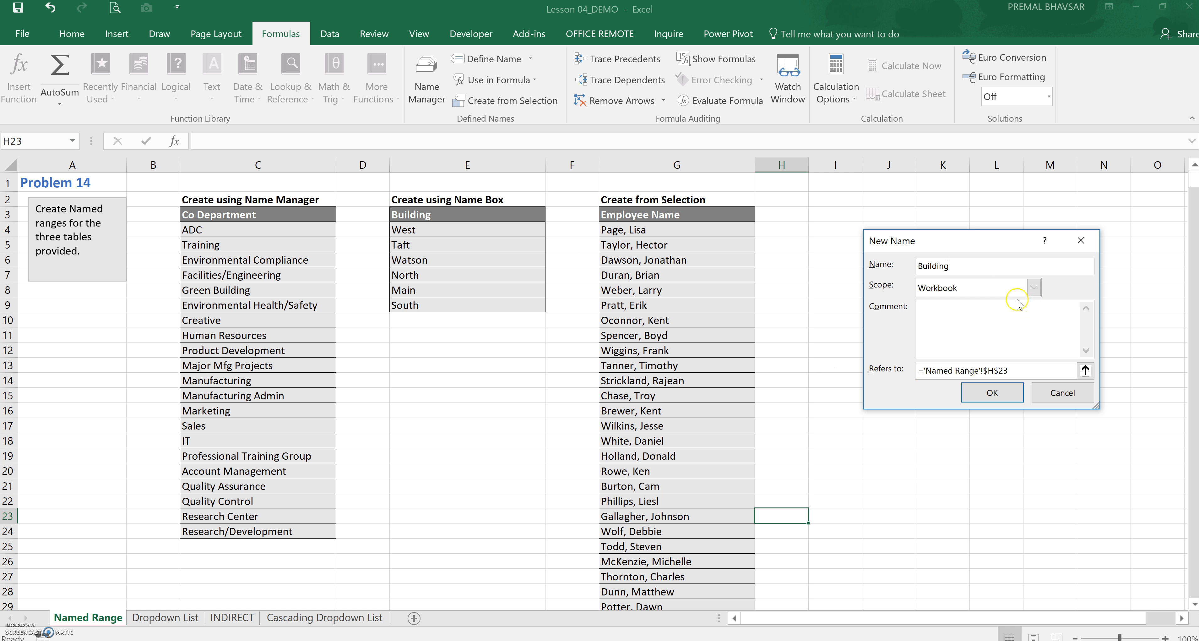
click(973, 288)
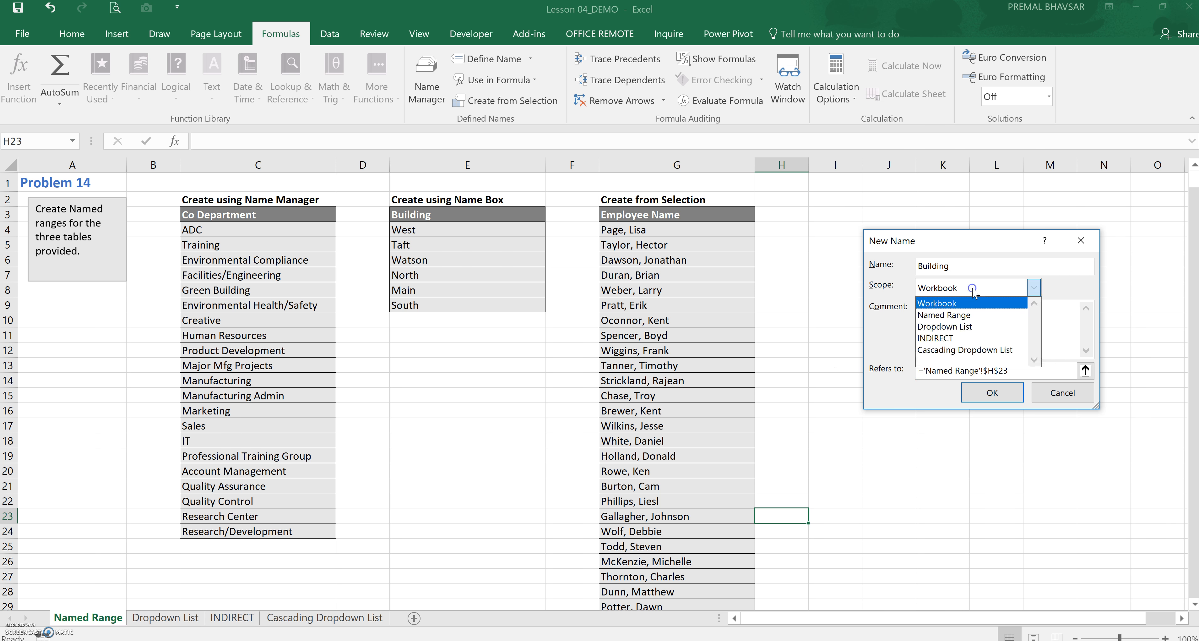
click(970, 319)
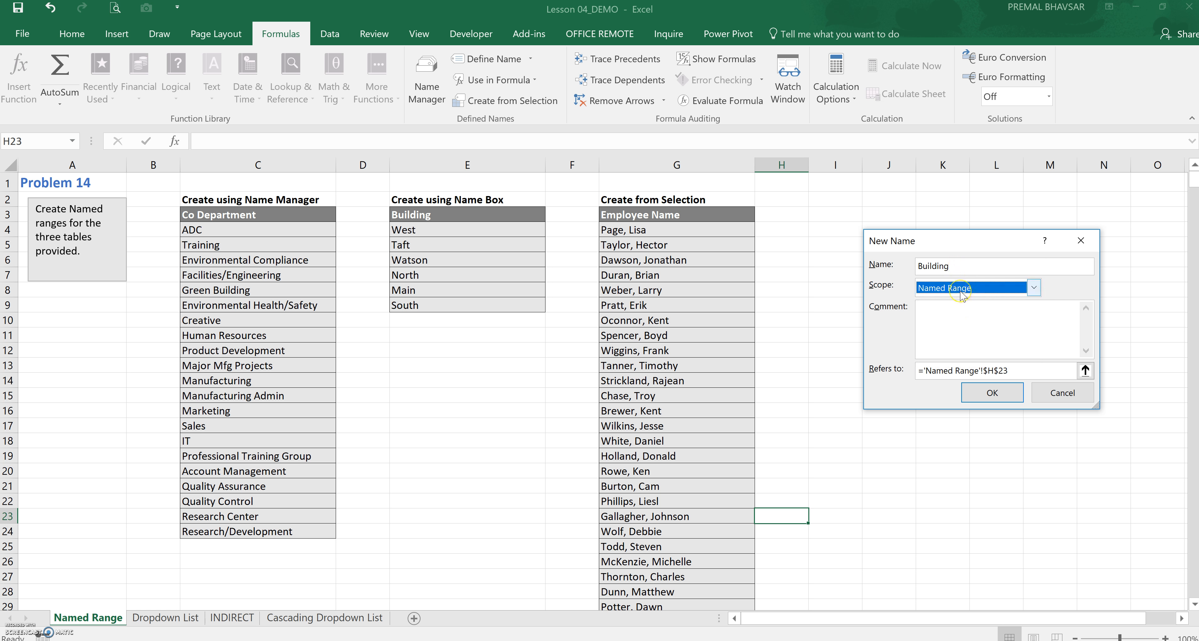
drag(1015, 370, 917, 370)
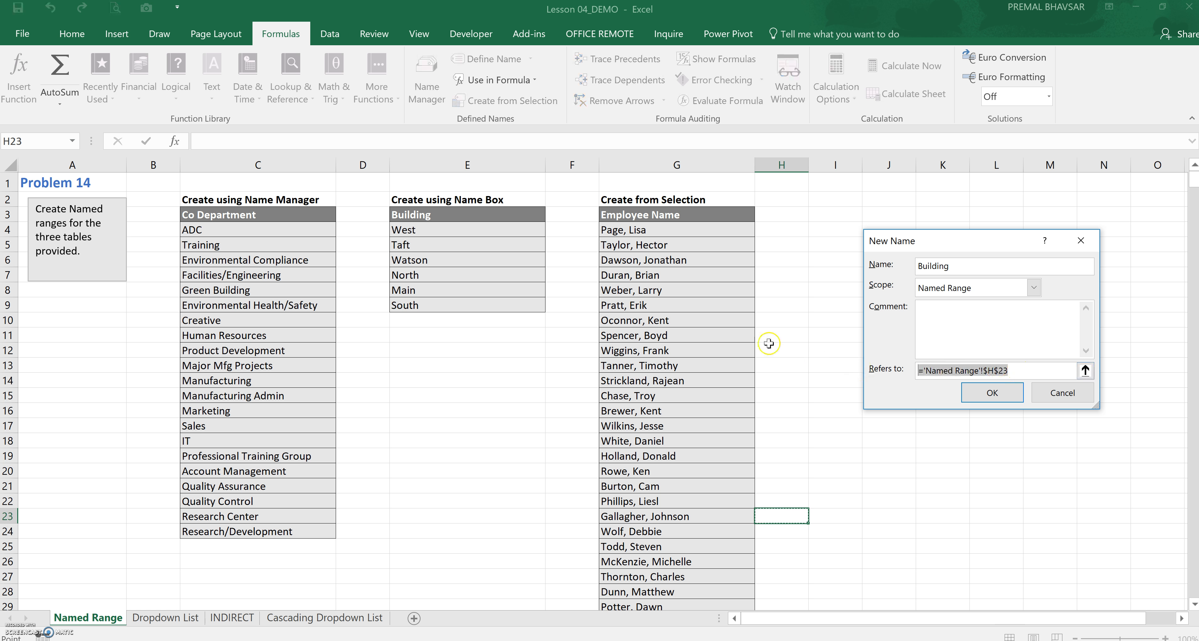
drag(486, 235, 487, 305)
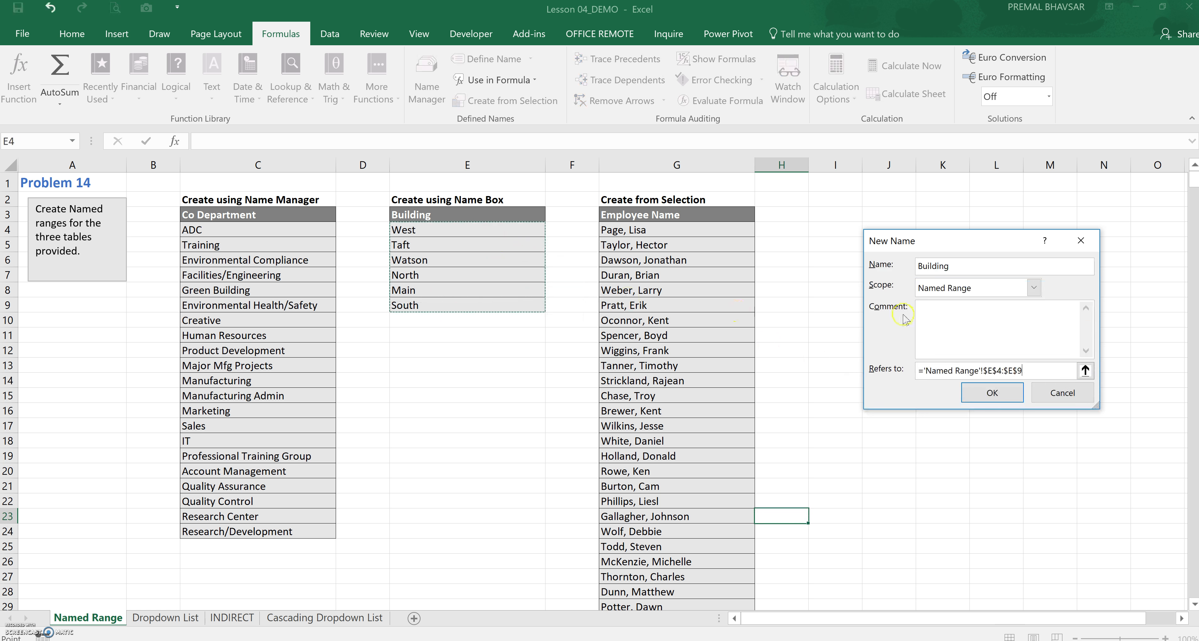
click(994, 392)
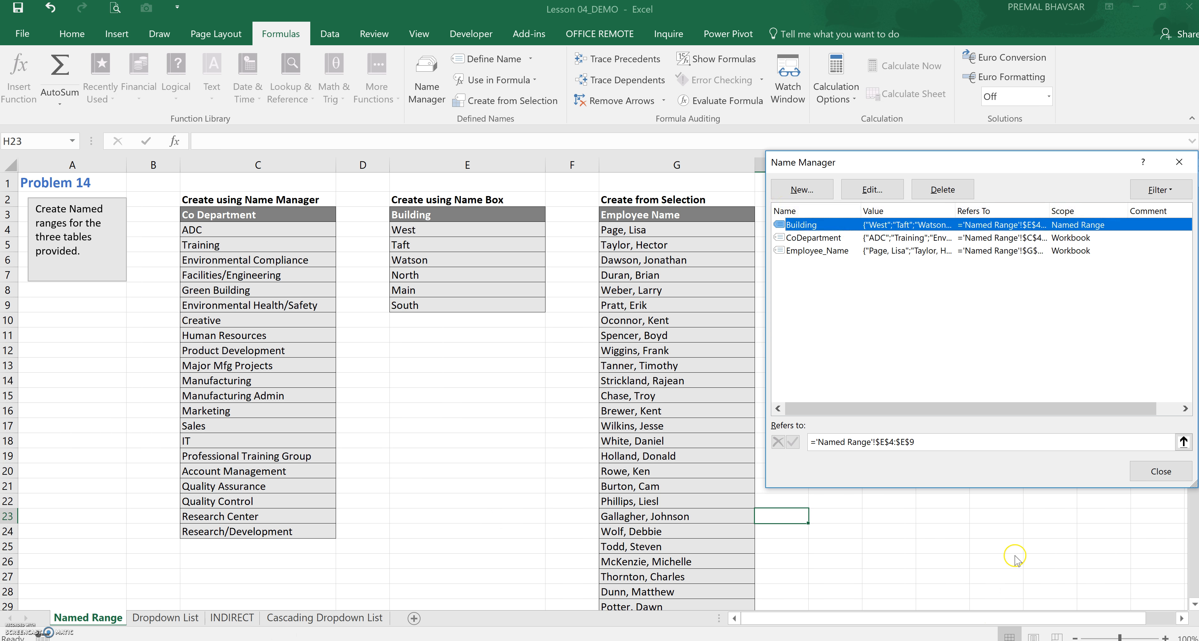
click(1159, 471)
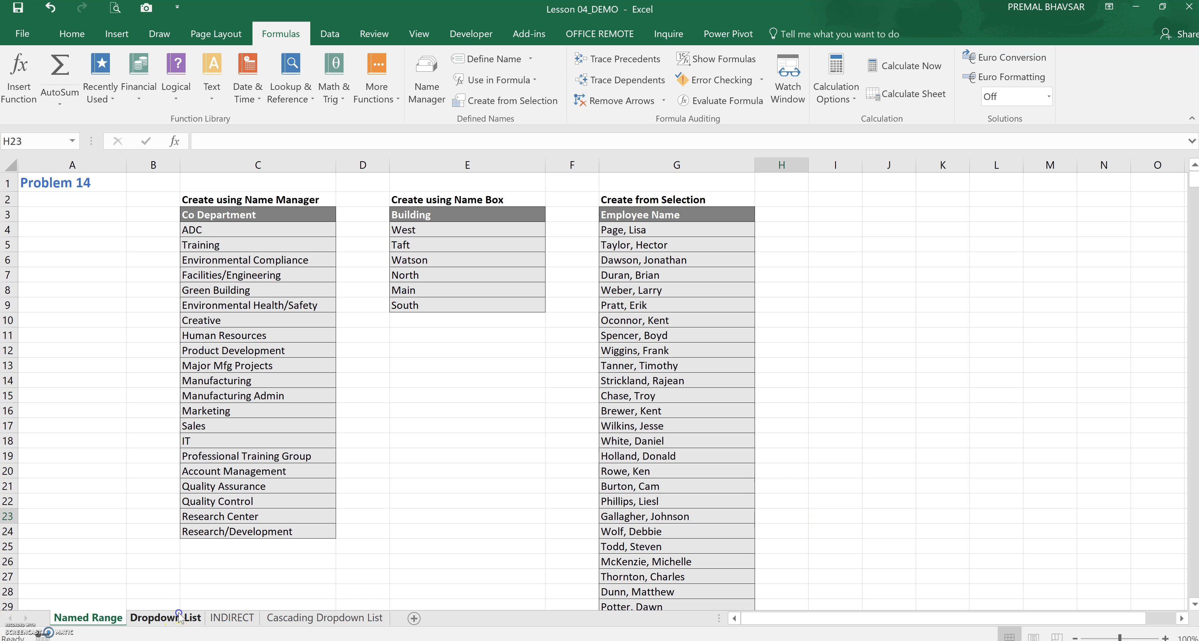
On the Dropdown List sheet, check which names are offered as a List validation source for Building cell C13 and cancel.
click(176, 621)
click(294, 438)
click(293, 362)
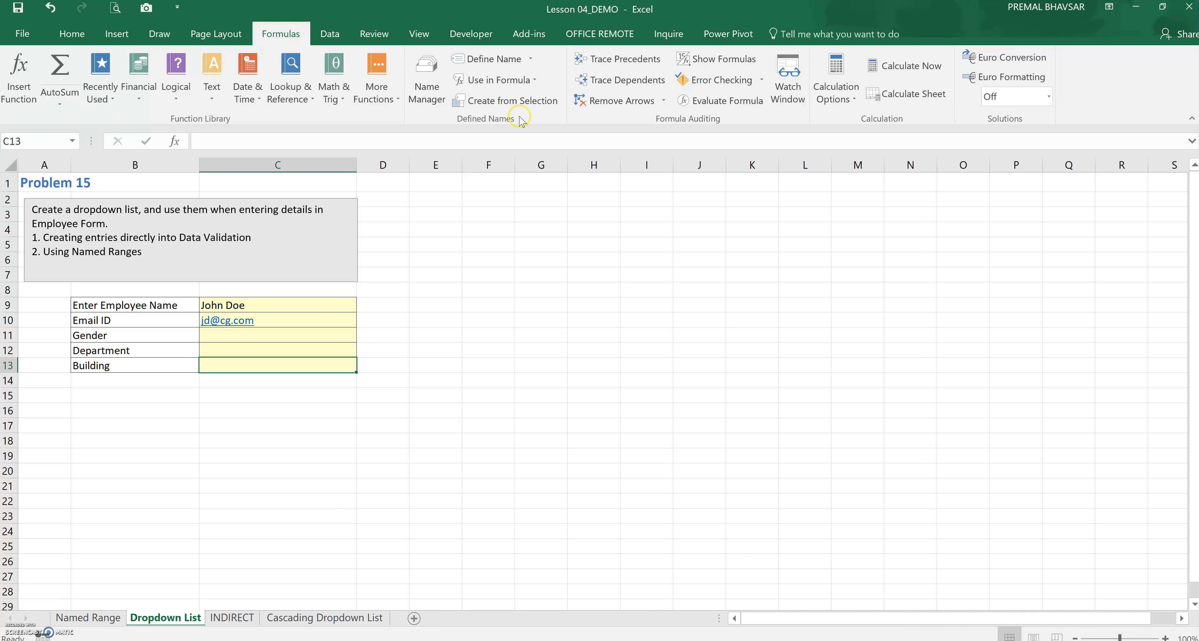
click(329, 34)
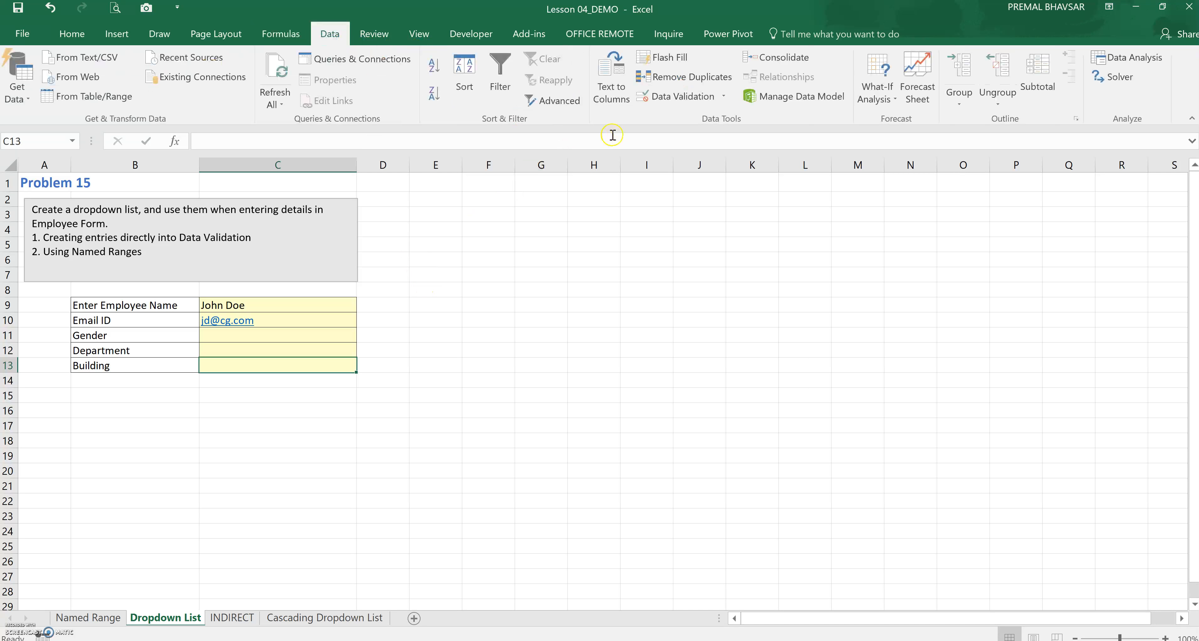
click(683, 95)
click(863, 285)
click(861, 328)
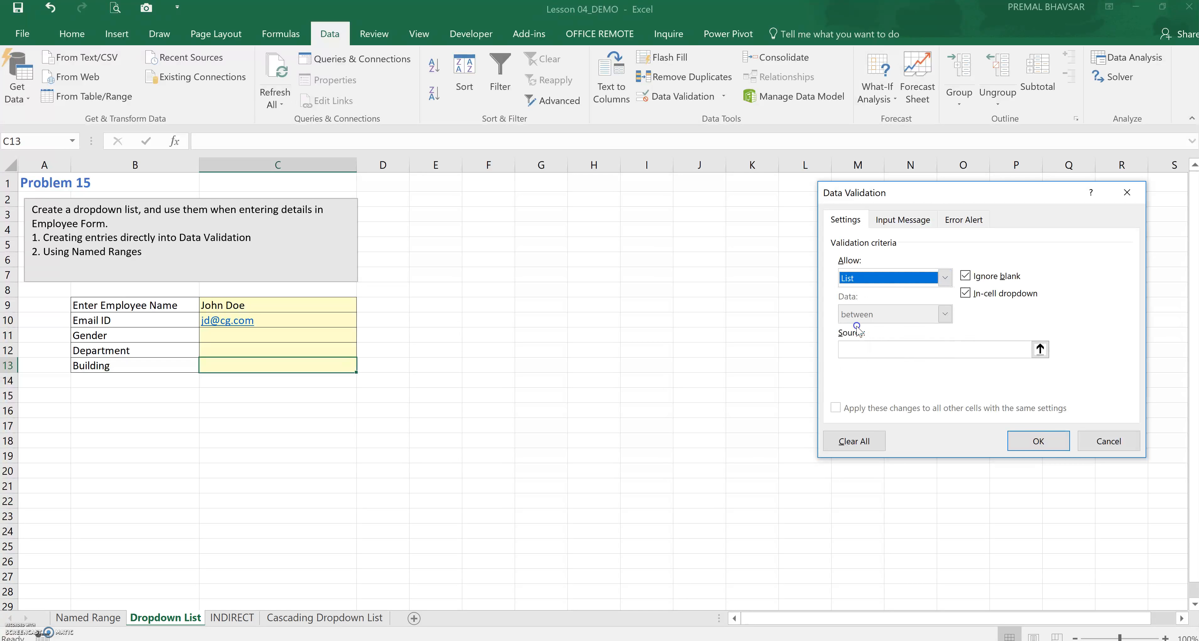
click(860, 351)
key(F3)
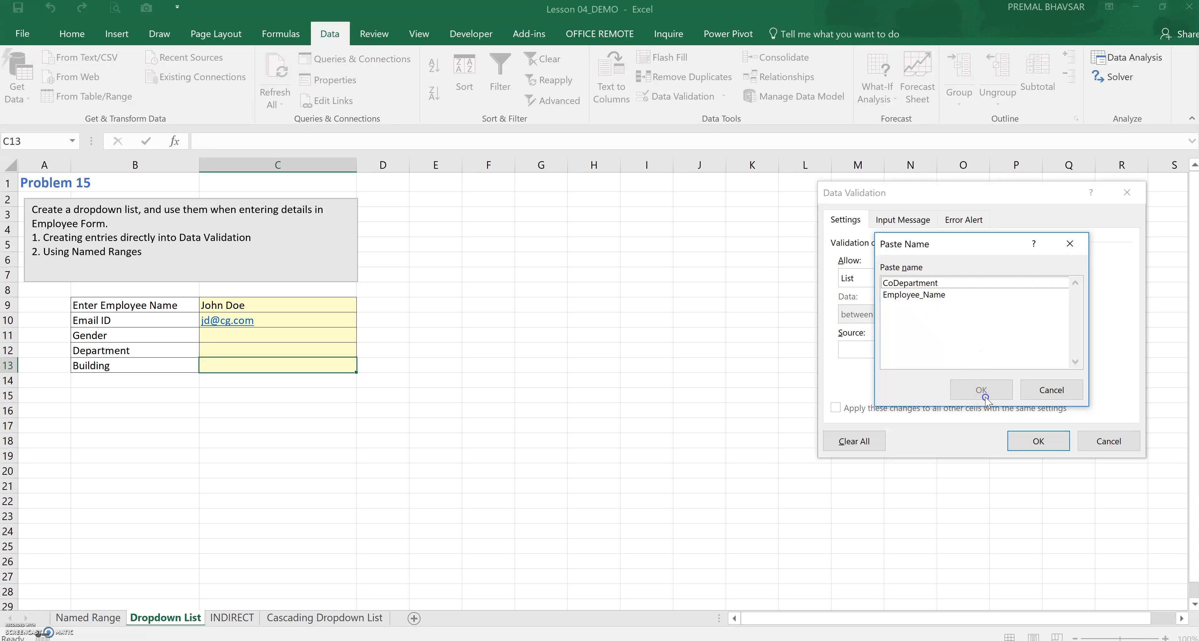
click(1052, 390)
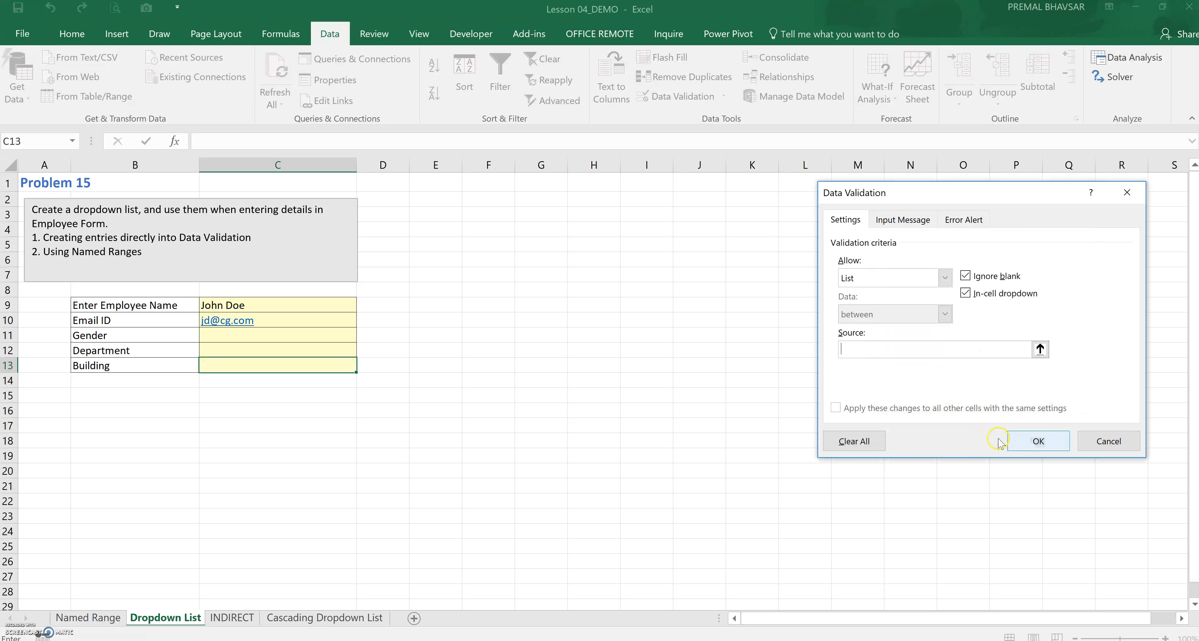
click(1094, 445)
click(647, 410)
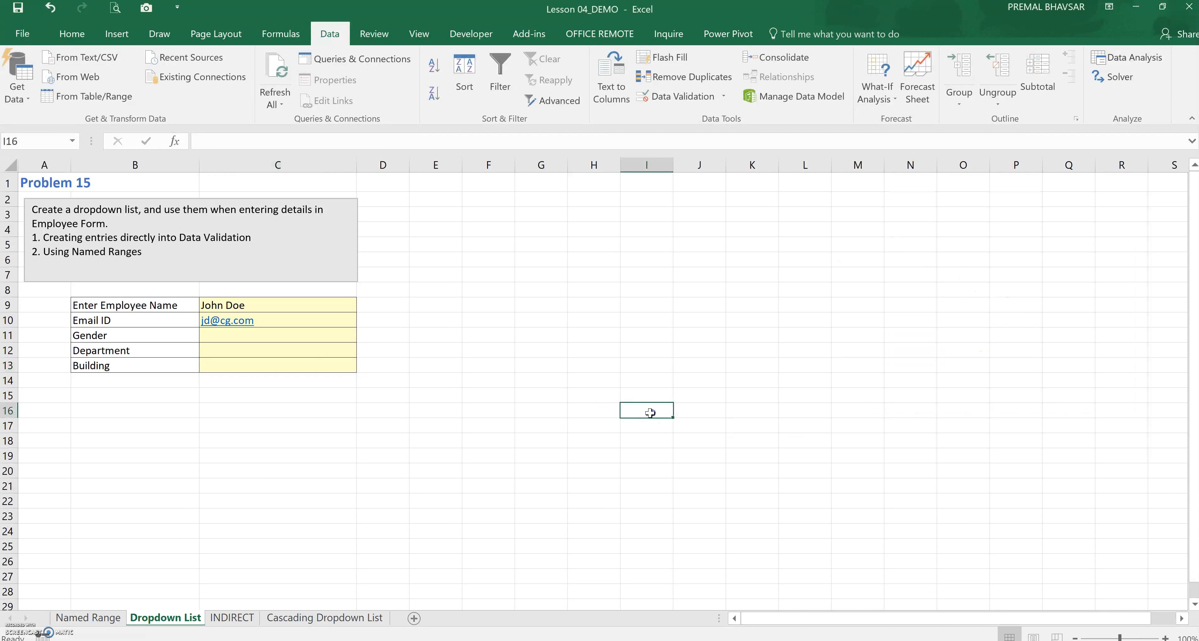
Look at the Named Range sheet once more and switch to the INDIRECT sheet.
click(104, 619)
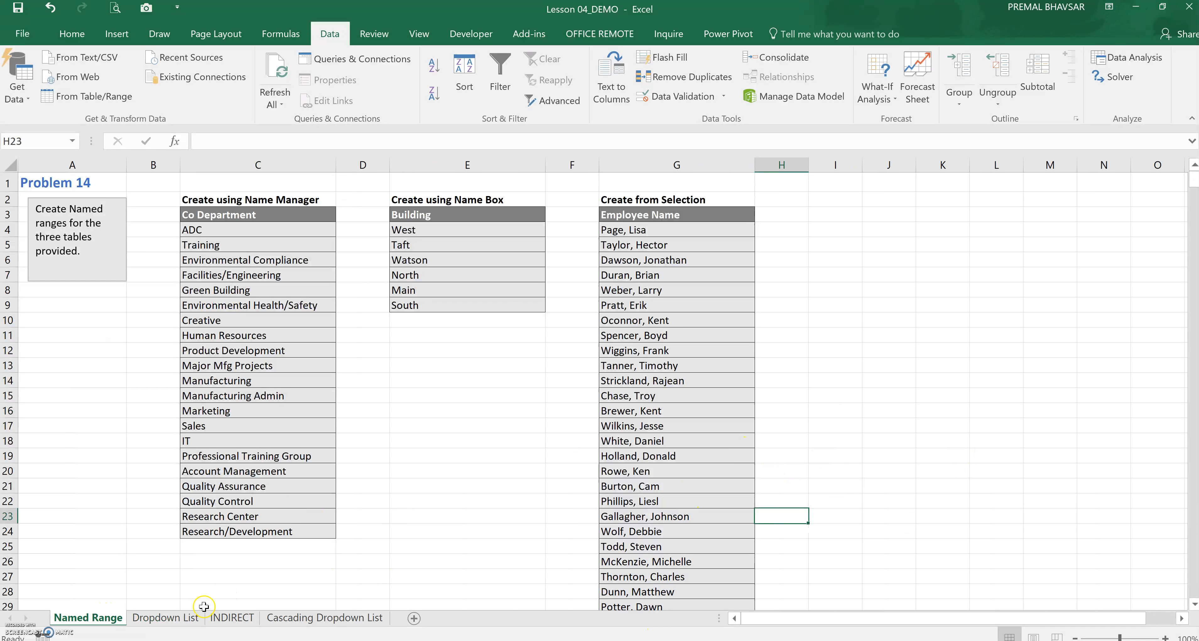
click(445, 469)
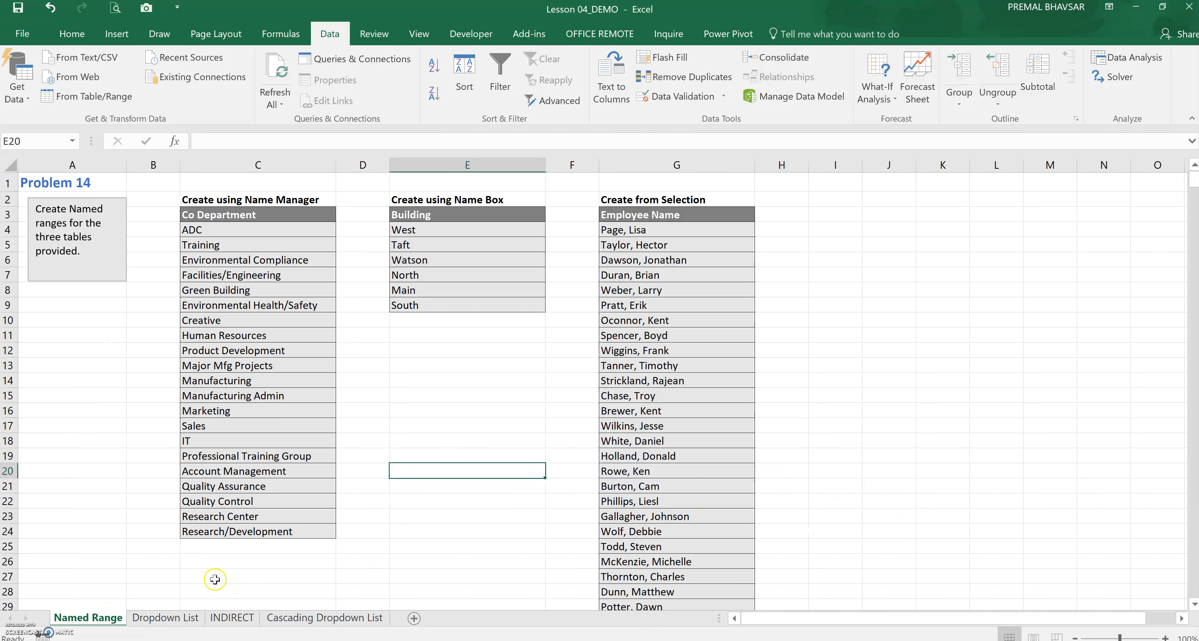
click(162, 619)
click(224, 621)
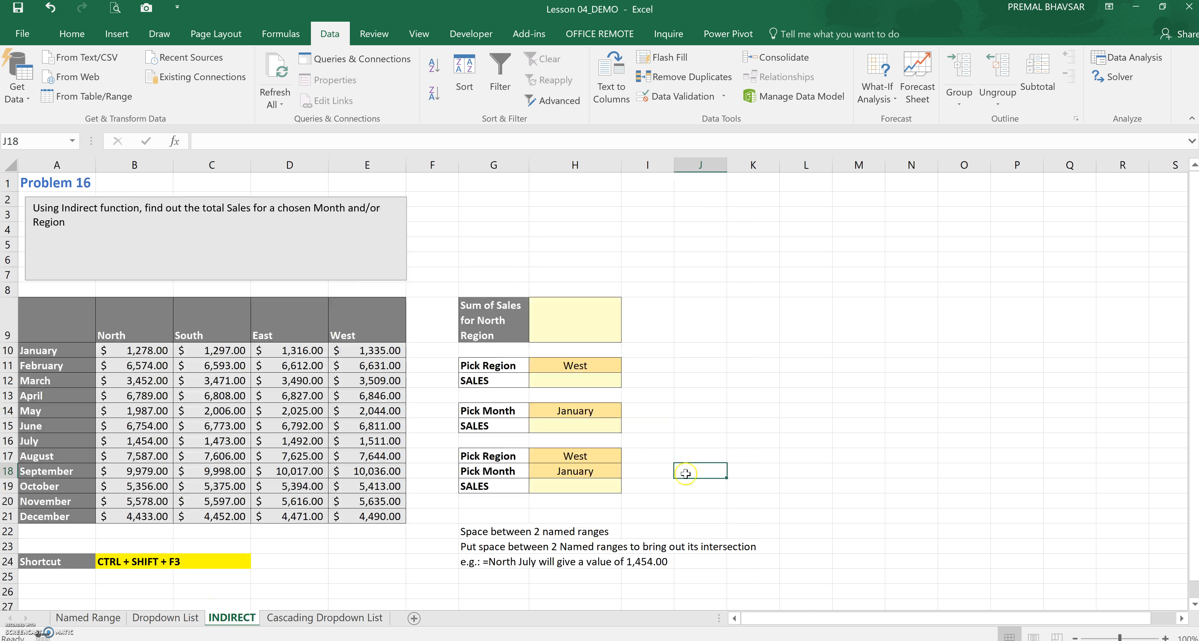
click(793, 422)
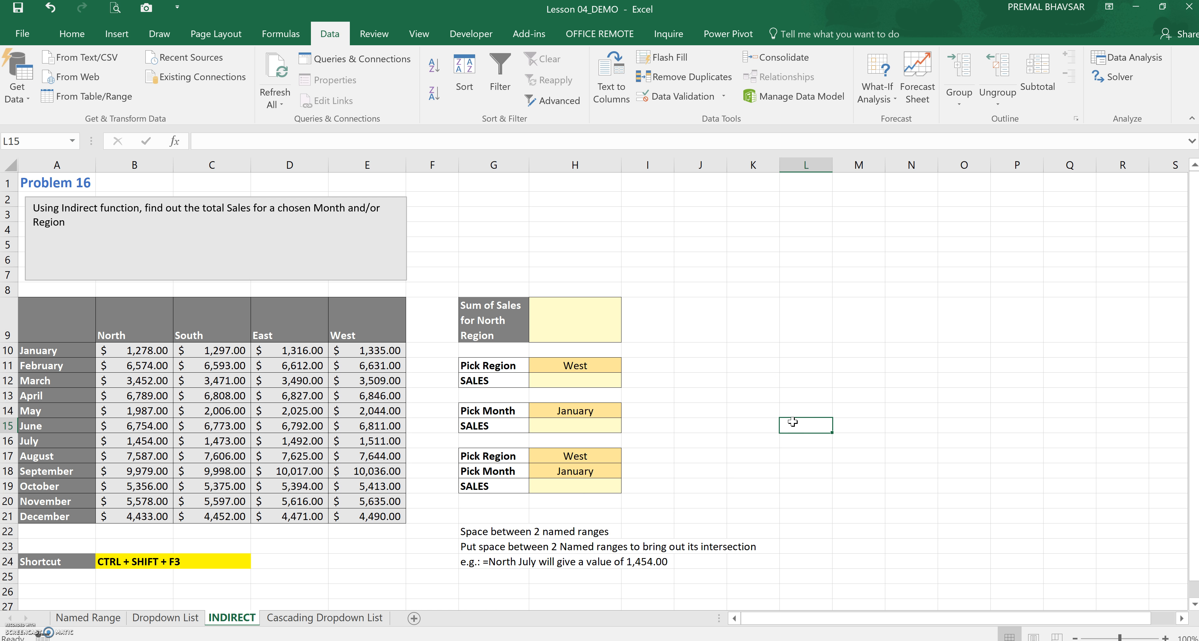
Total the North region's sales in cell H9 with =SUM(B10:B21) and reselect the cell to show its formula.
click(604, 329)
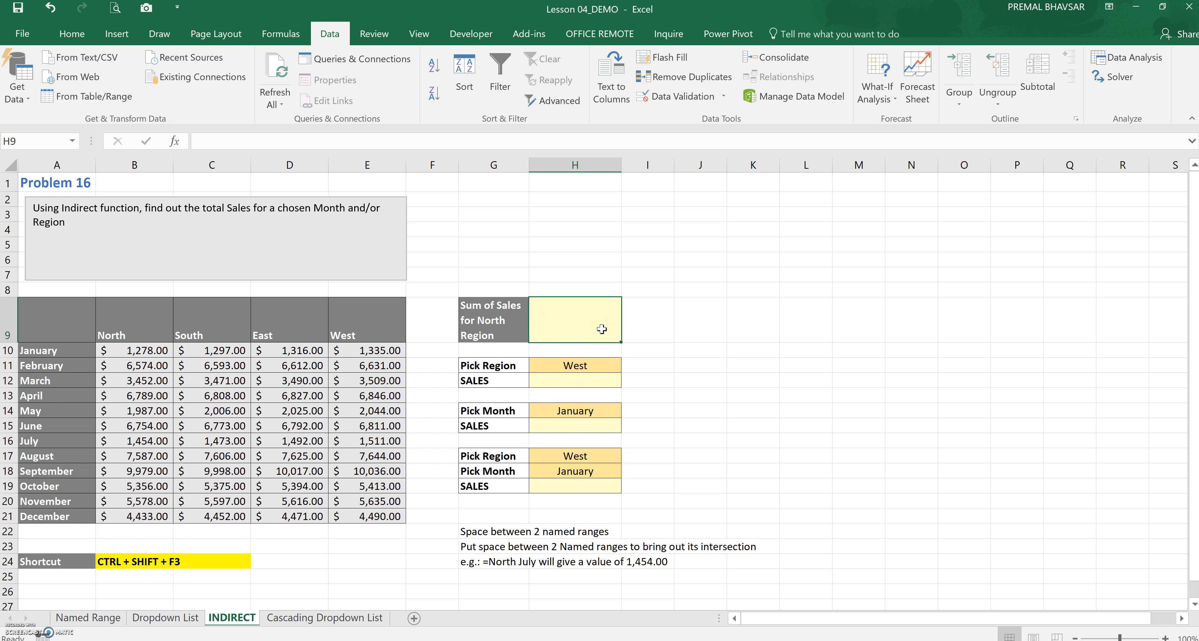
text(=sum()
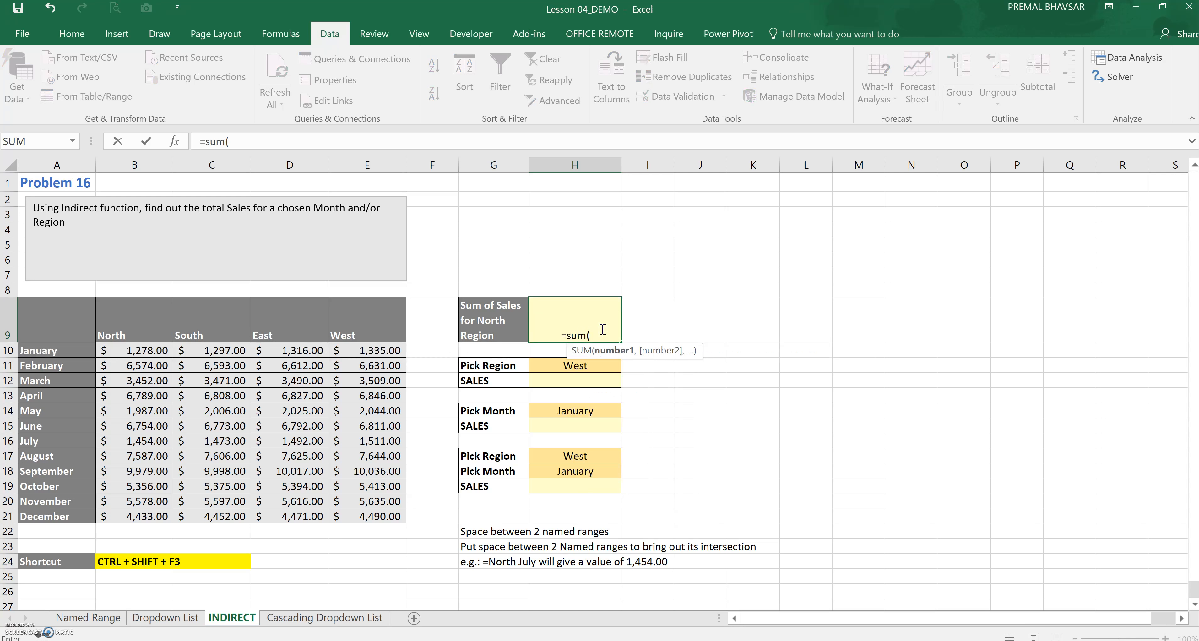
drag(127, 353, 143, 516)
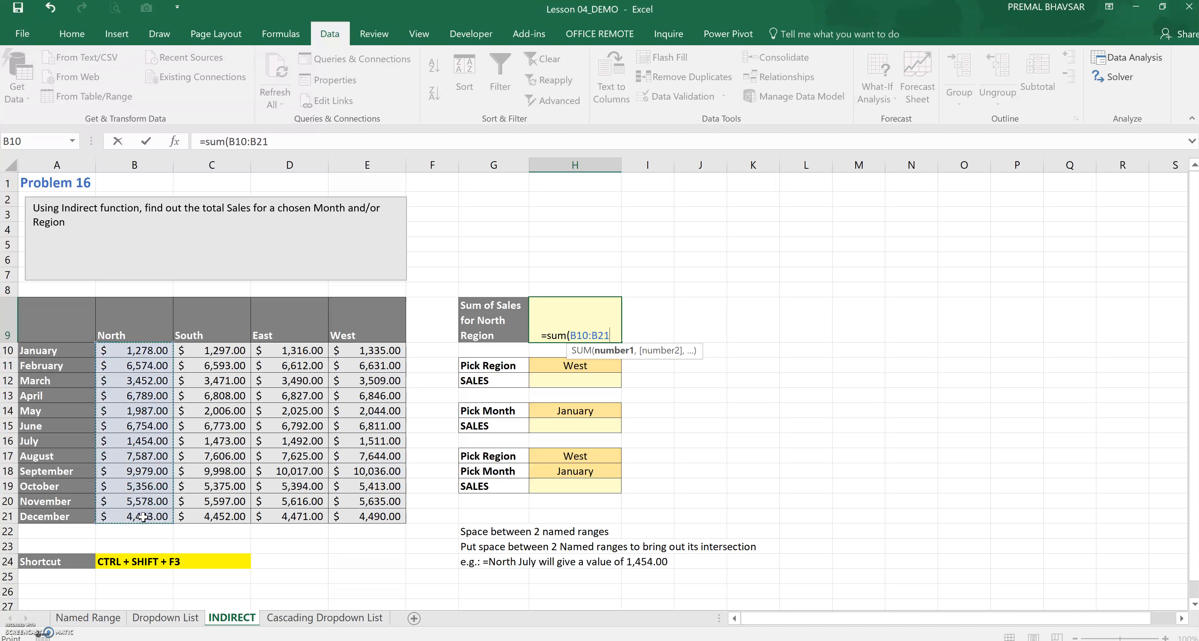
text())
key(Return)
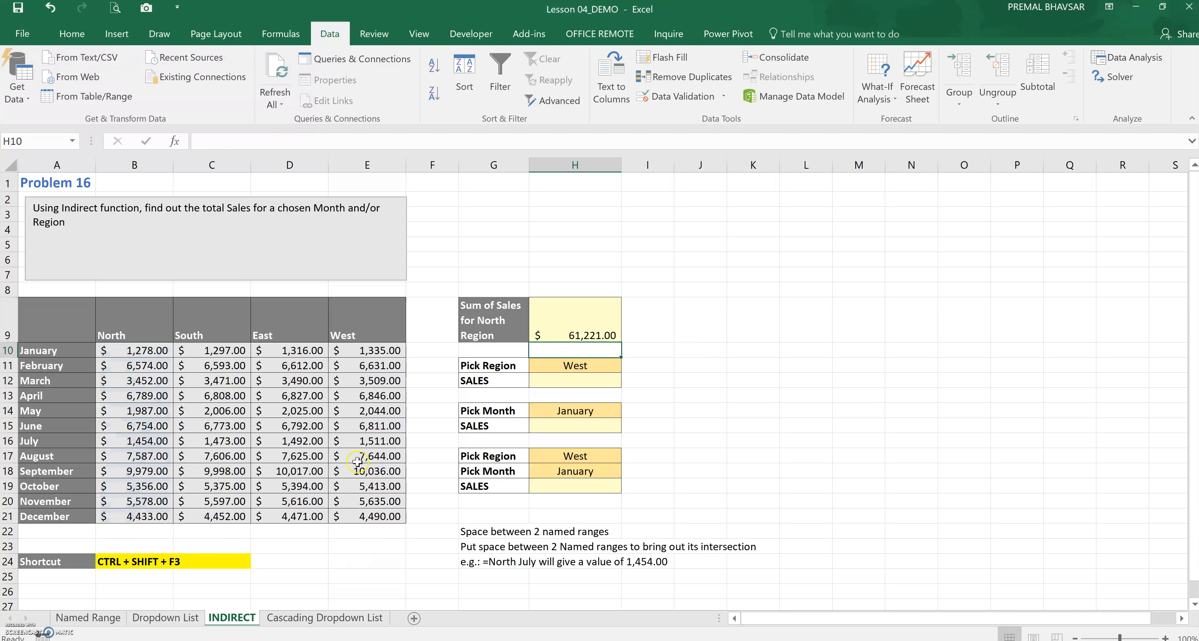
click(575, 321)
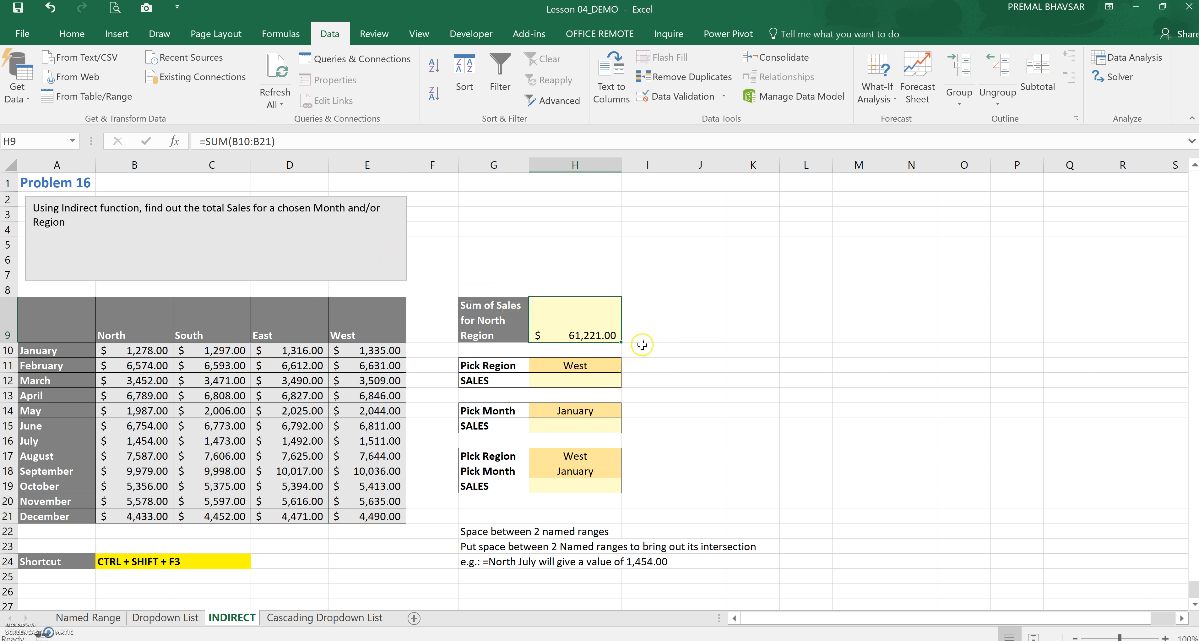
Look over the Pick Region, Pick Month and SALES cells beside the sales table.
click(610, 381)
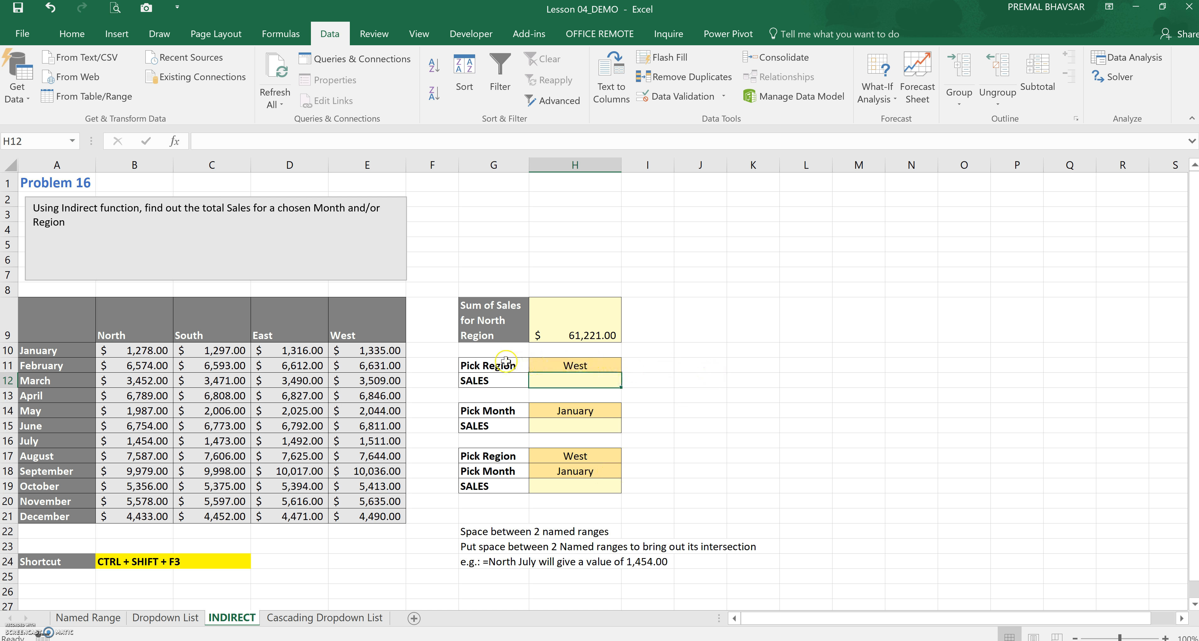
click(603, 366)
click(577, 412)
click(580, 383)
click(704, 364)
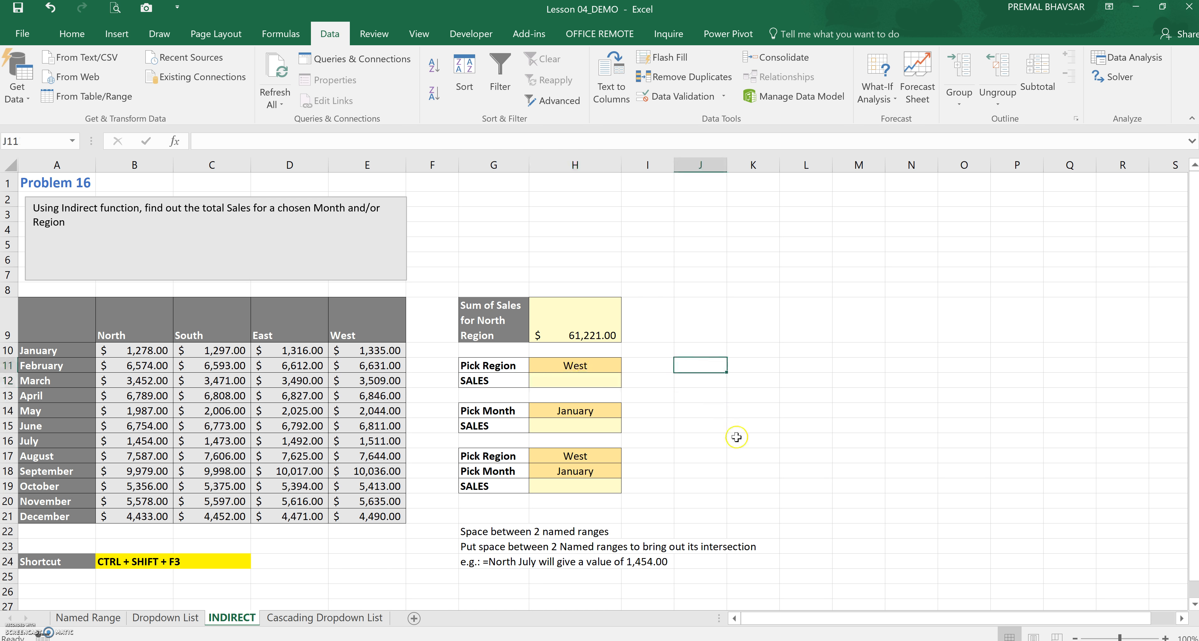
click(744, 413)
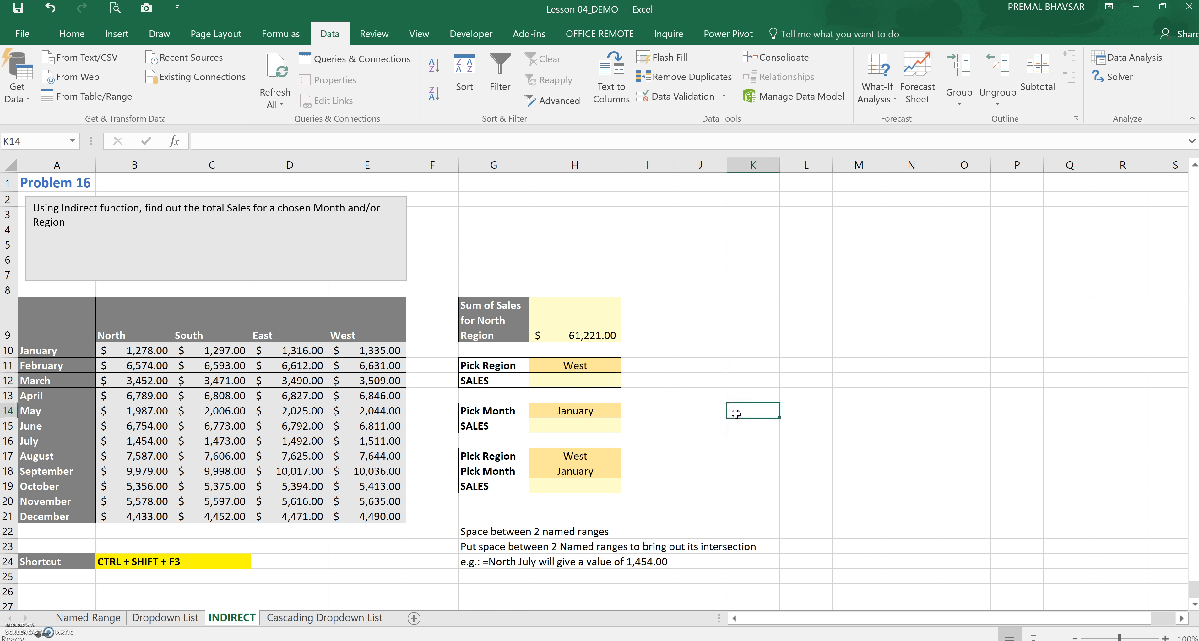
Create named ranges from the sales table A9:E21 using the labels in its top row and left column.
click(220, 395)
drag(93, 328, 363, 515)
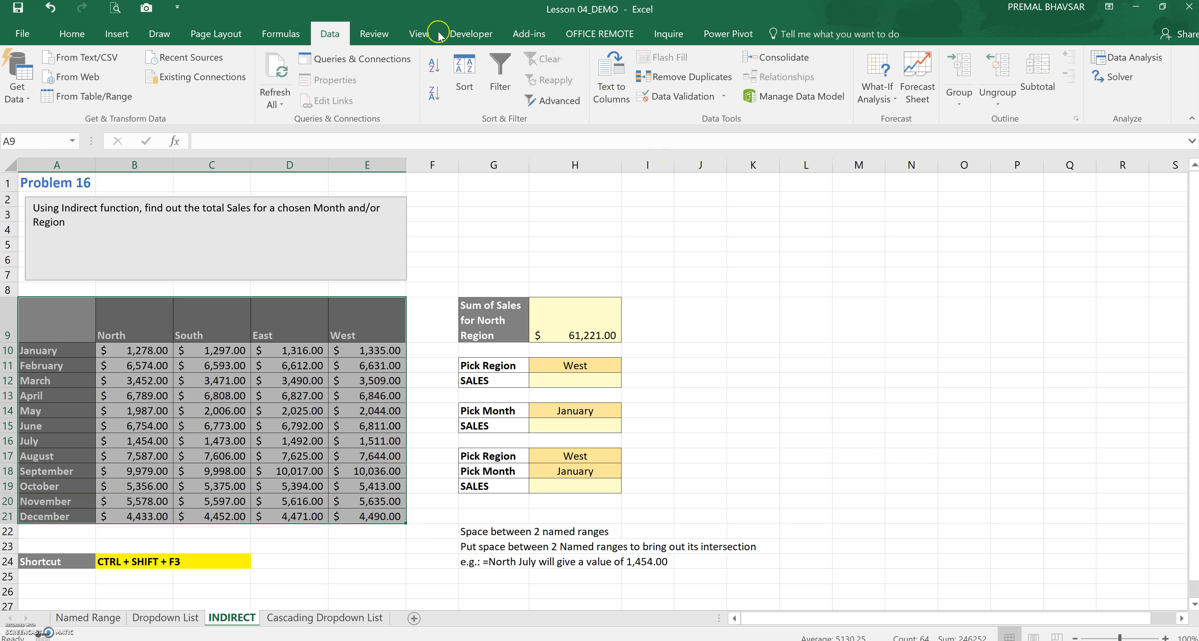
click(281, 33)
click(505, 101)
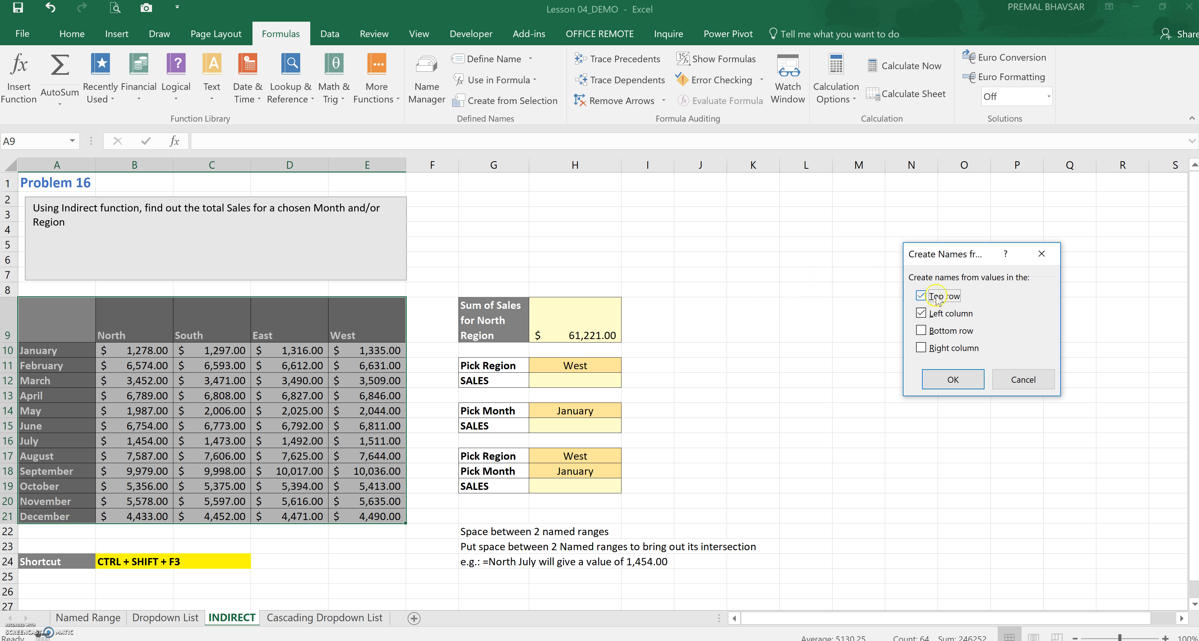
click(957, 378)
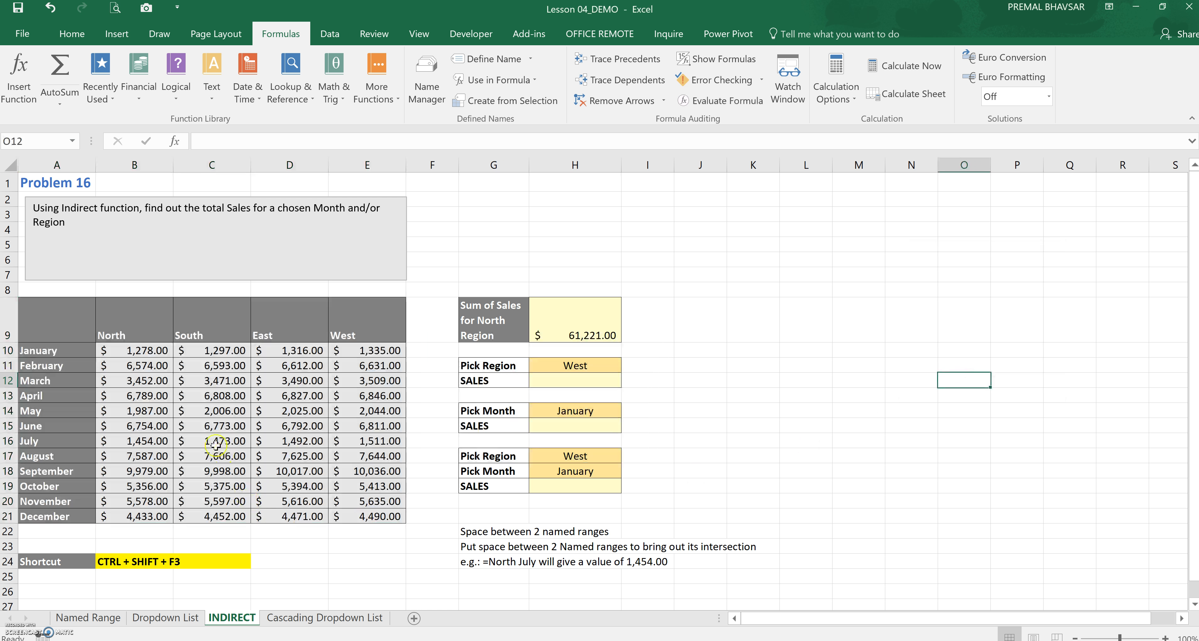
Inspect the month rows and region columns of the sales table and open the Name Manager to review their names.
click(220, 431)
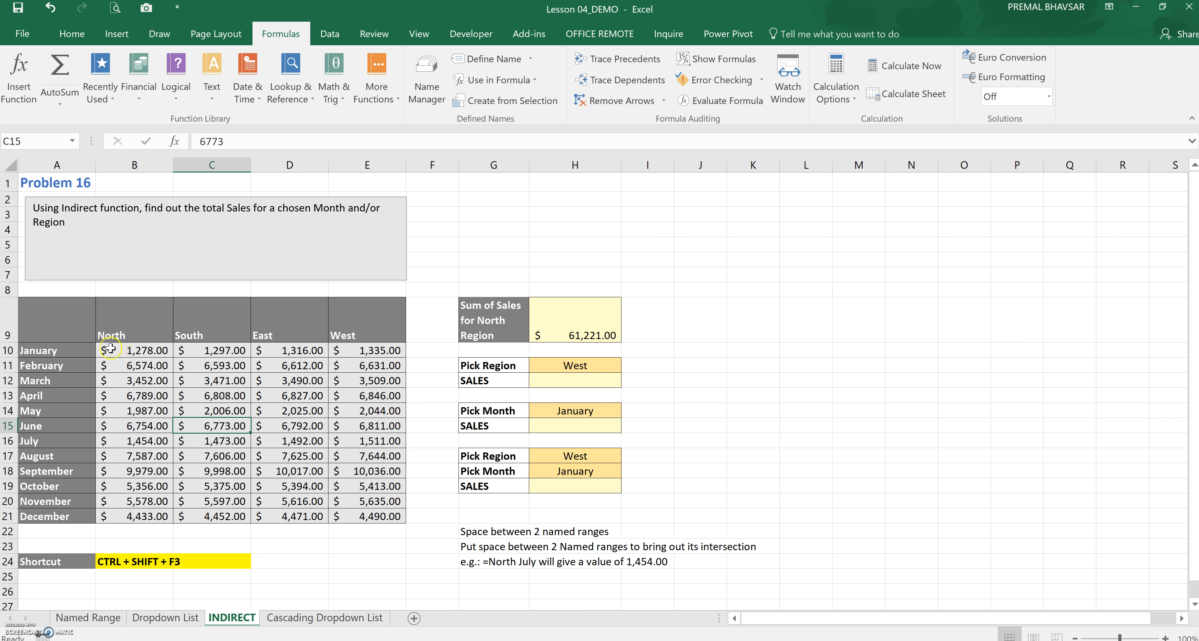
drag(84, 350, 363, 351)
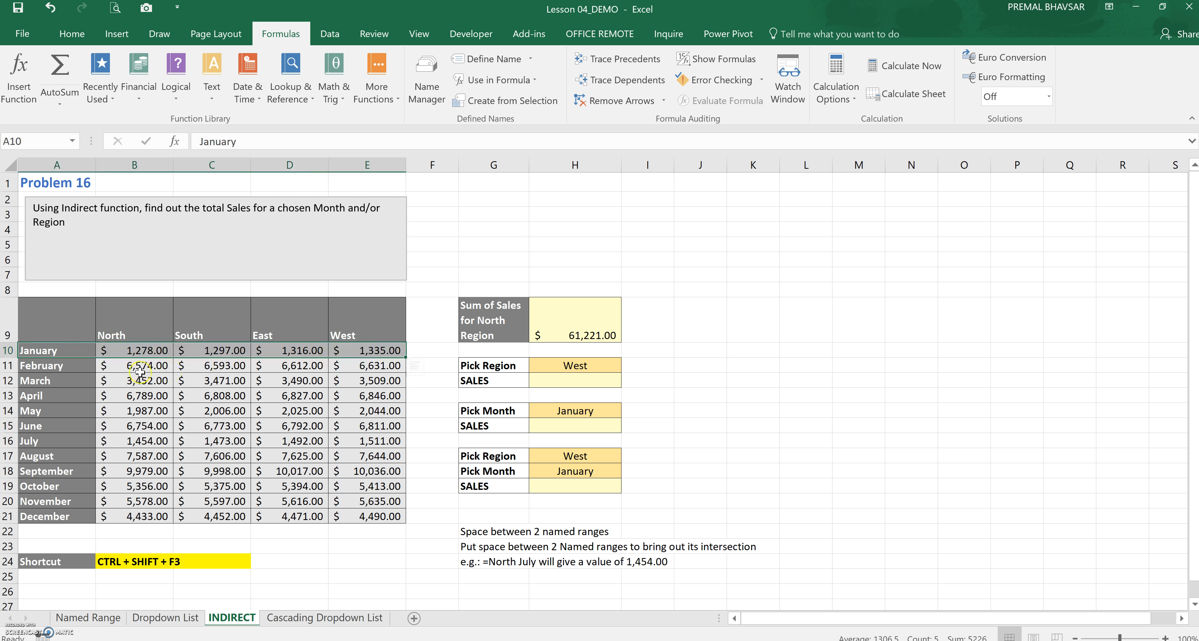
drag(82, 367, 378, 377)
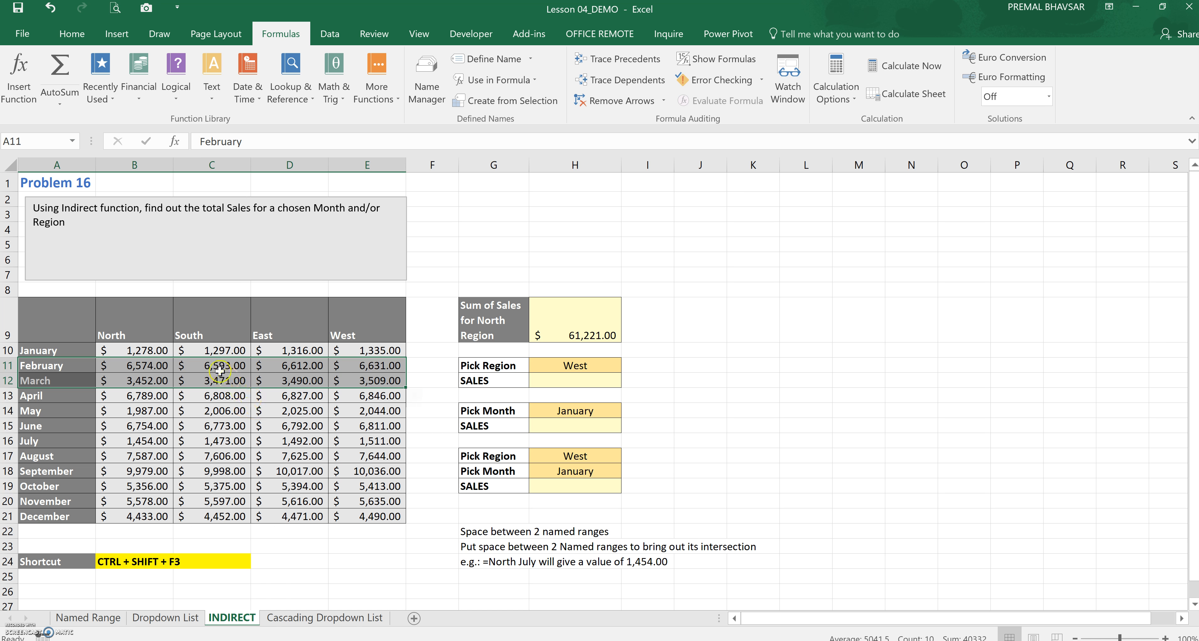
click(158, 332)
drag(158, 350, 161, 515)
drag(223, 350, 227, 506)
drag(295, 426, 297, 437)
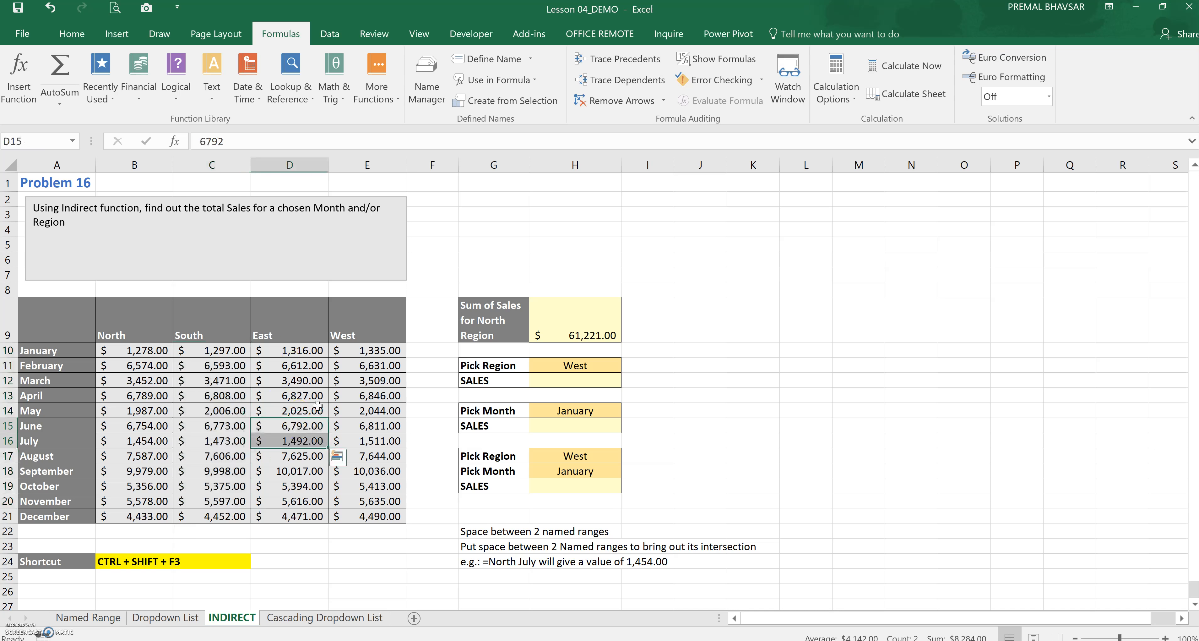
click(361, 426)
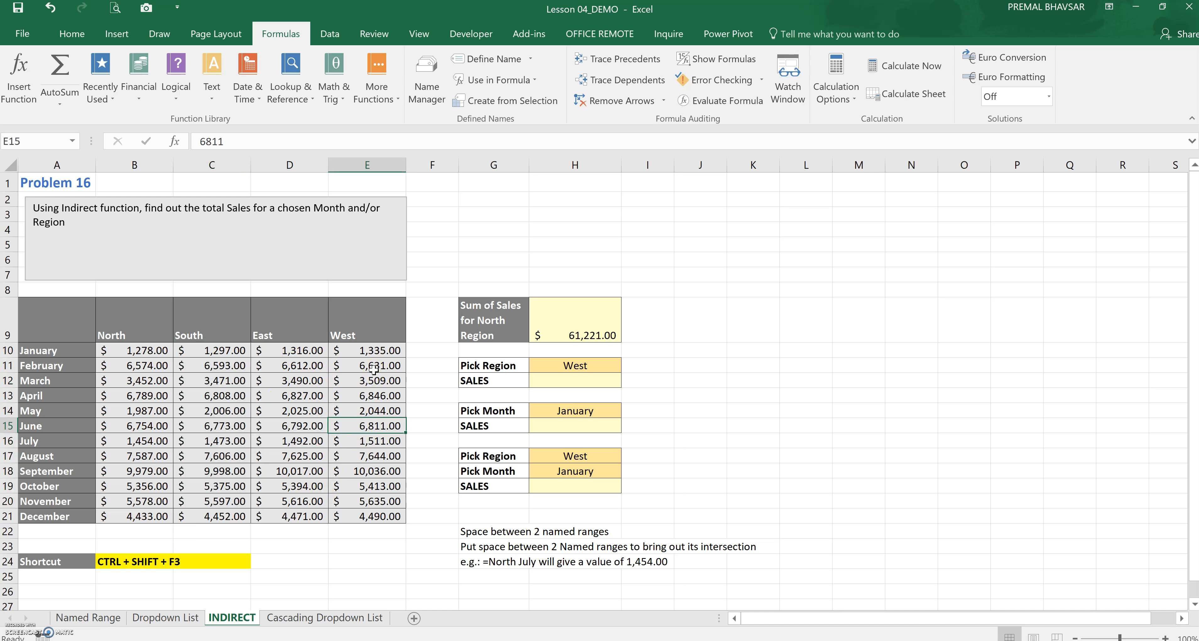
click(427, 80)
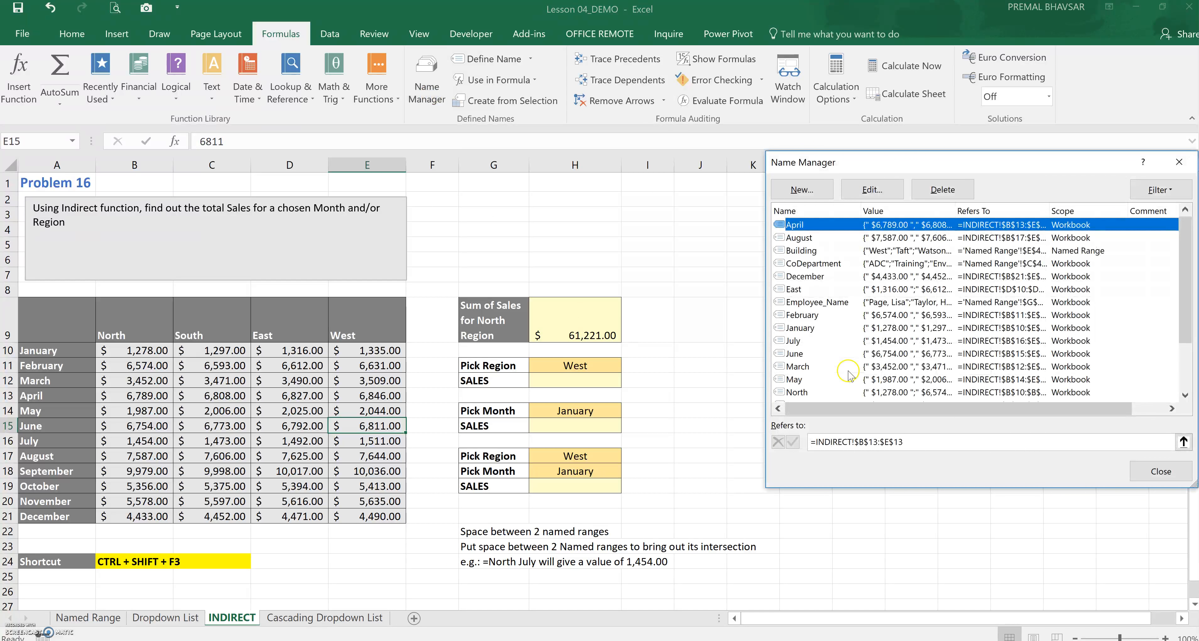
Review the remaining names in the Name Manager list and close it.
drag(1183, 269, 1183, 314)
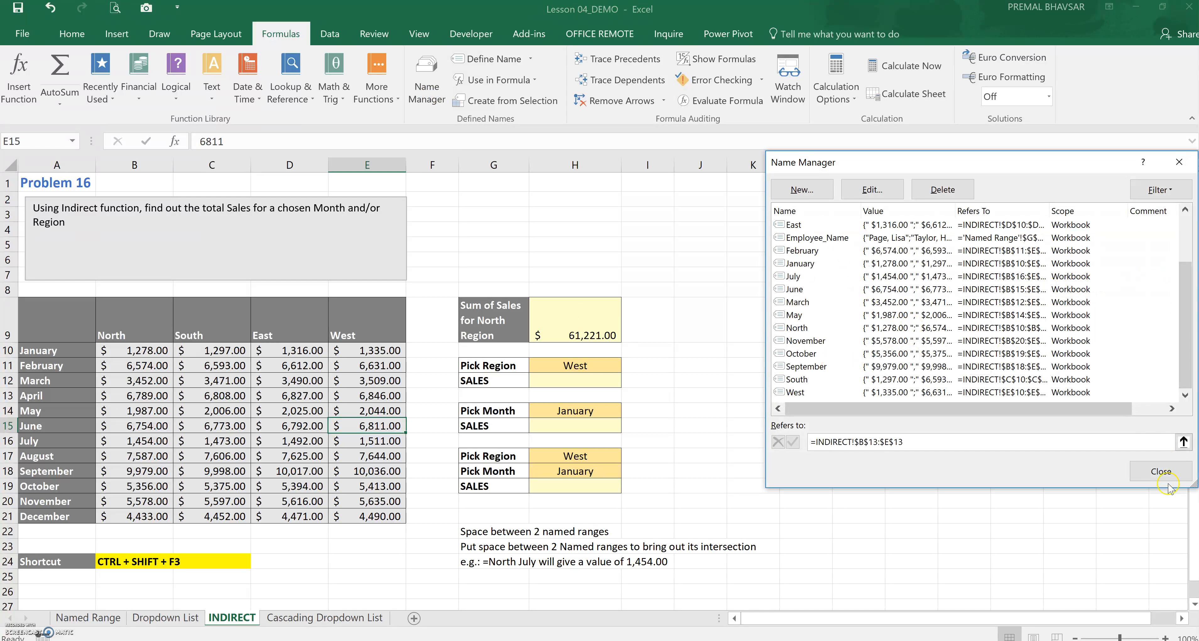
click(1164, 471)
click(859, 395)
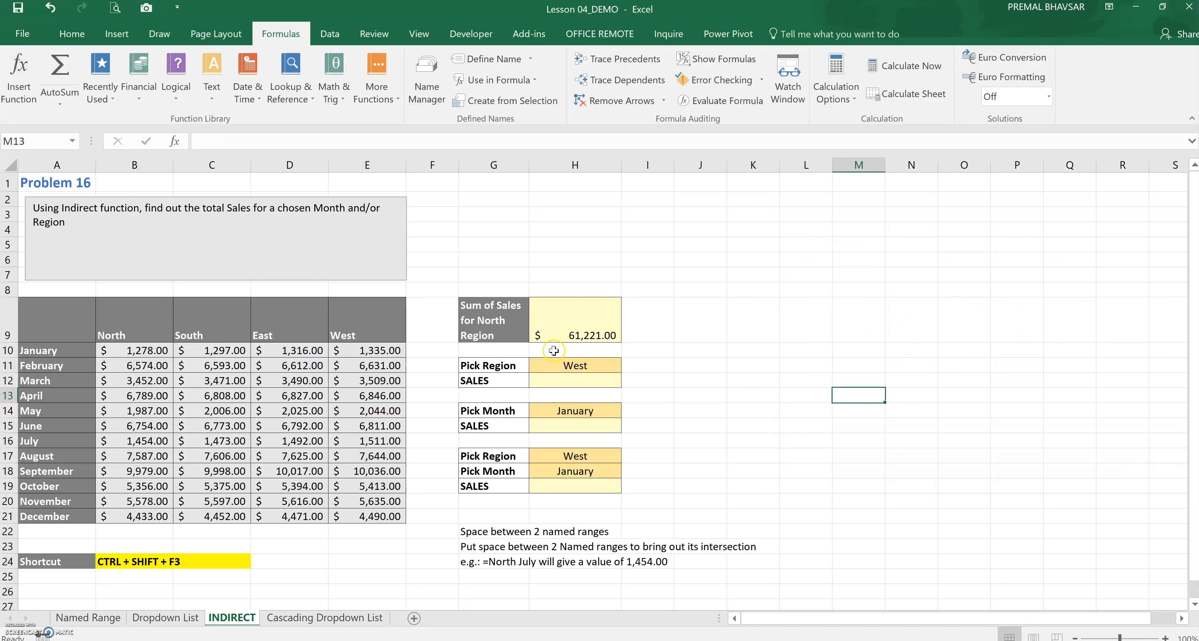
Total the West region's sales in cell H12 with =SUM(West), referencing the West column's monthly figures.
click(566, 379)
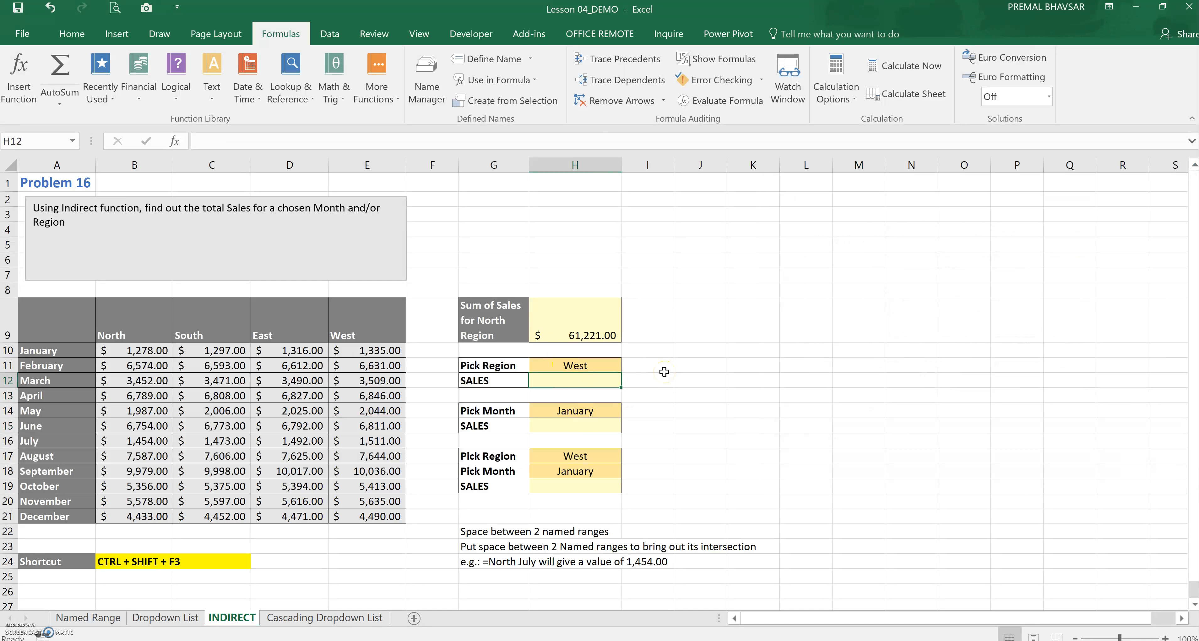
click(561, 378)
click(608, 382)
click(585, 367)
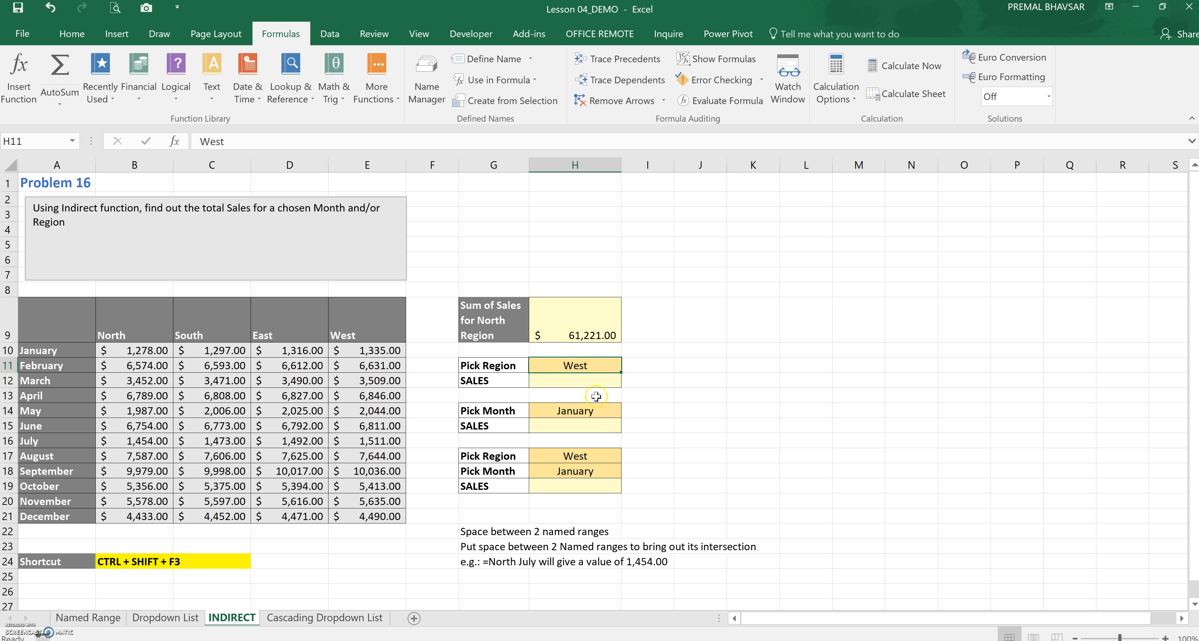
click(594, 382)
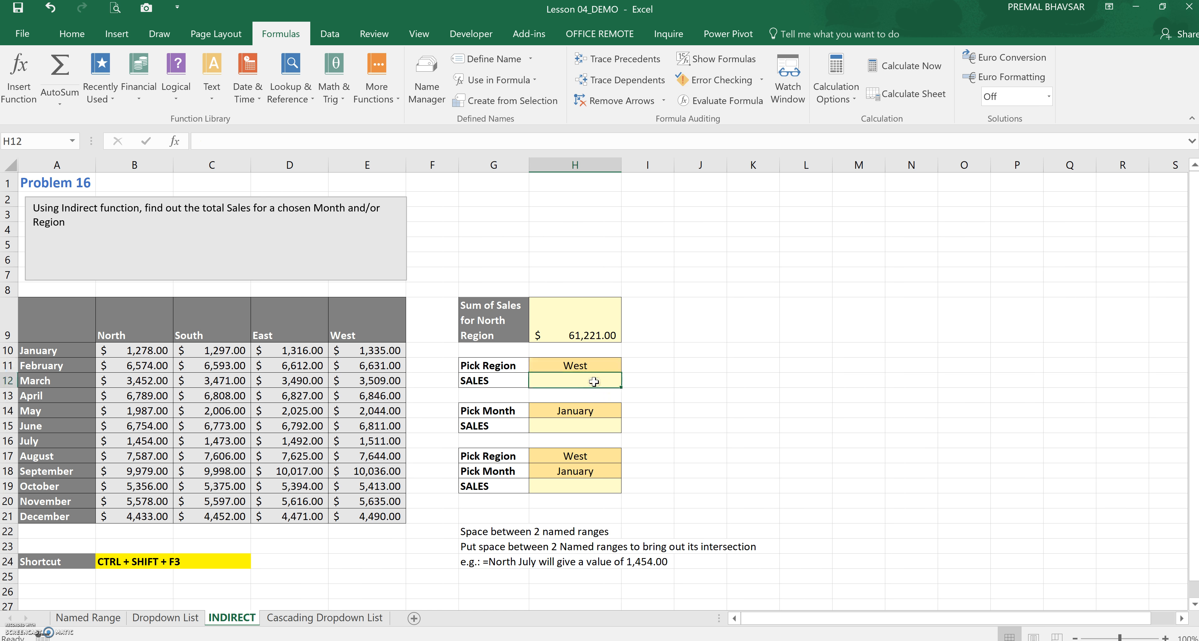
text(=sum)
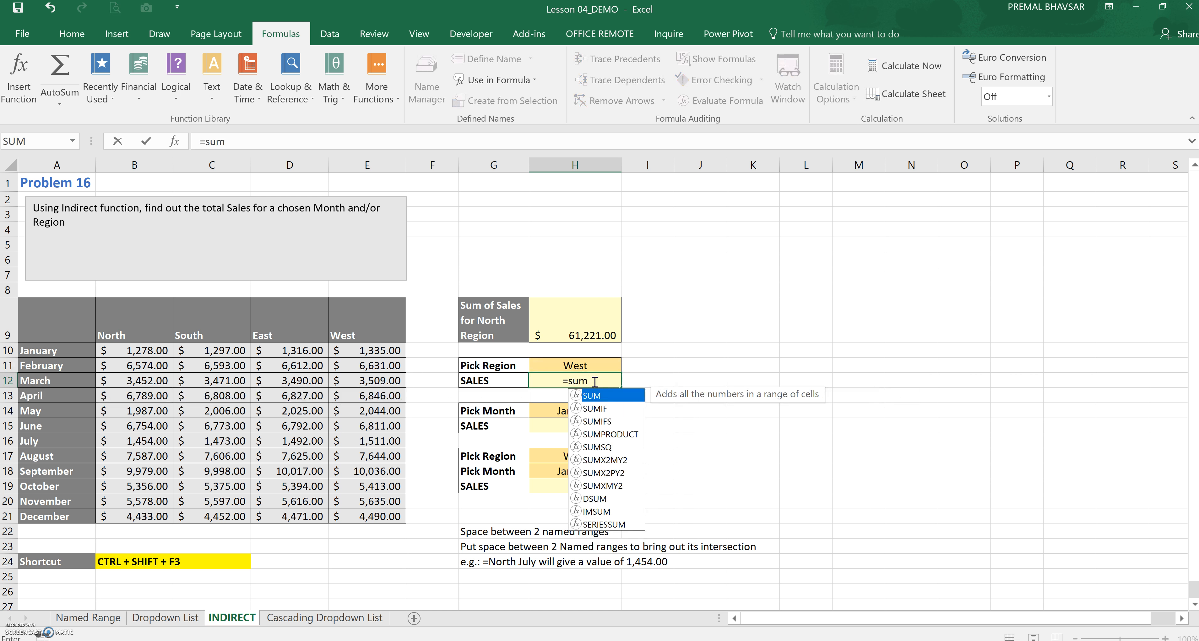
text(()
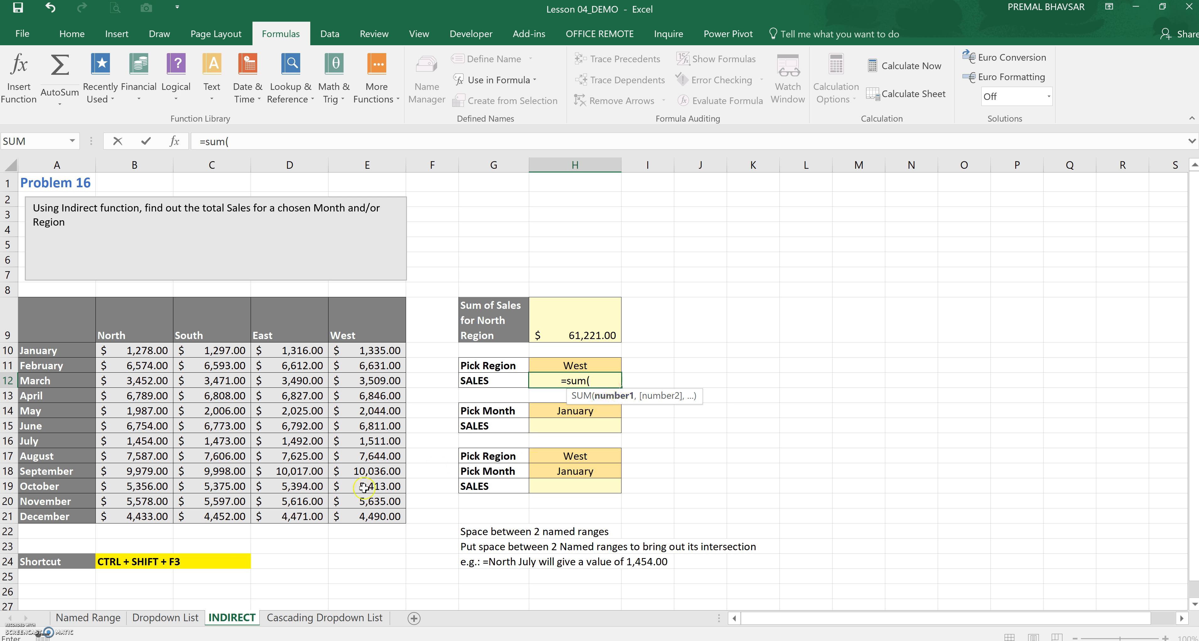
drag(371, 352, 364, 514)
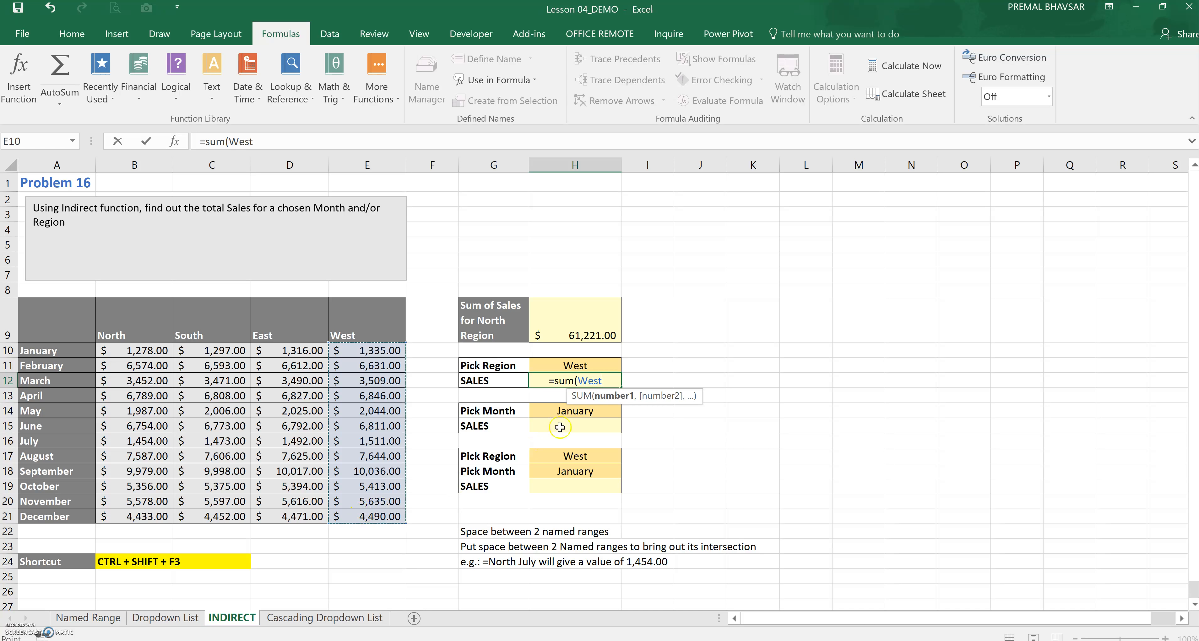
text())
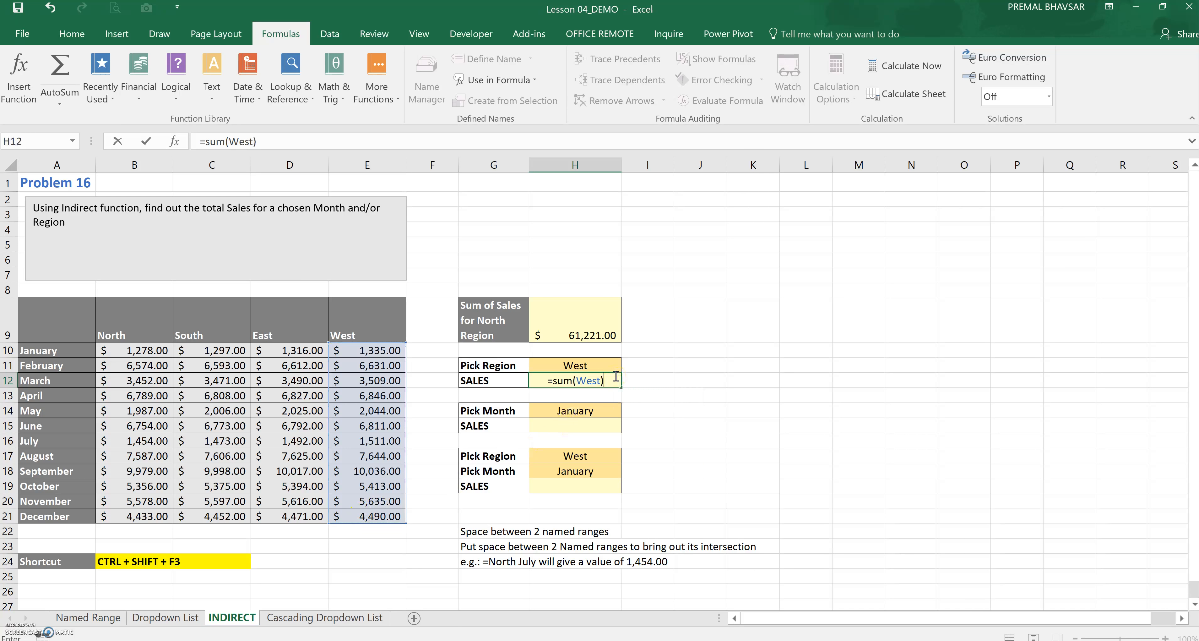
key(Return)
Total January's sales in cell H15 with =SUM(January), referencing the January row across all regions.
click(592, 426)
click(581, 423)
text(=sum)
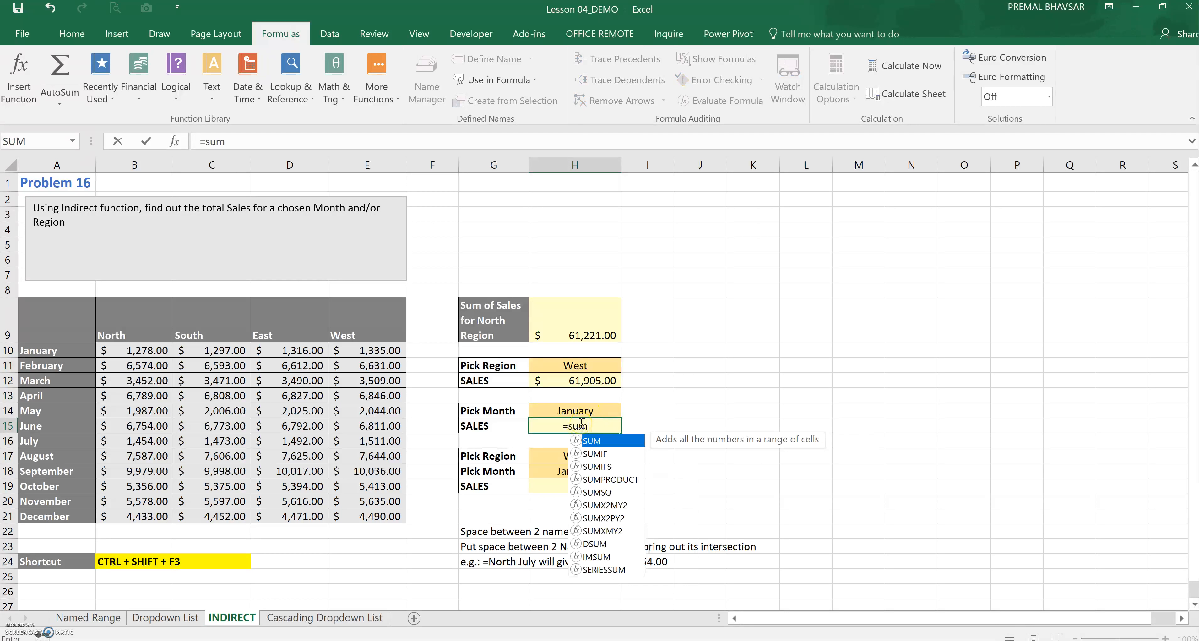
text(()
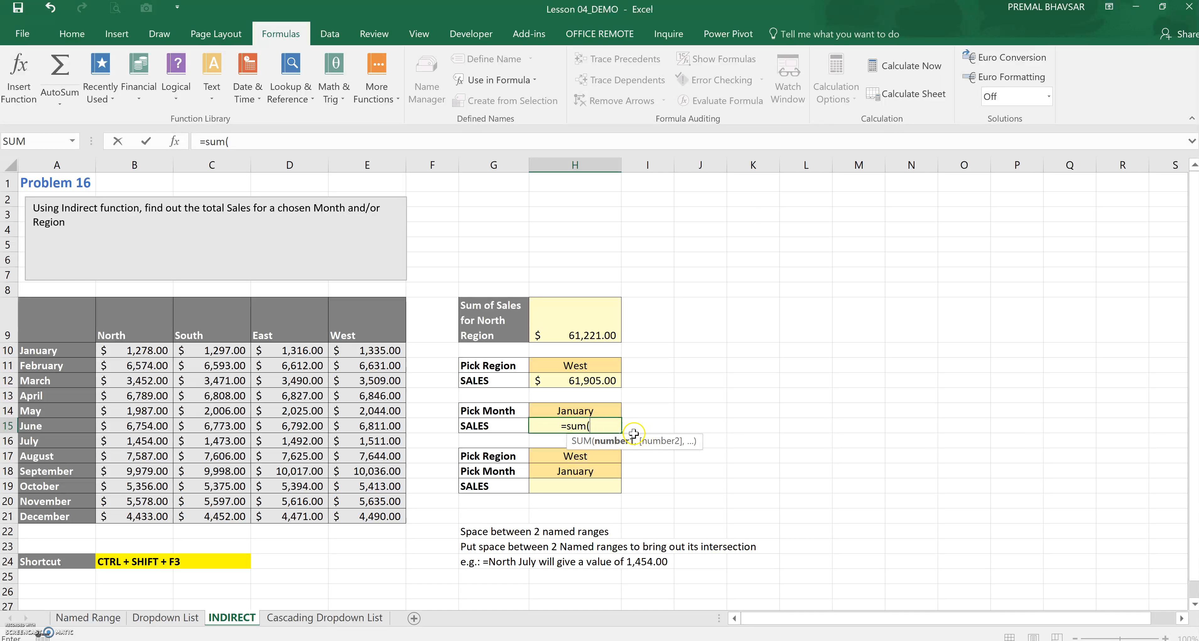
drag(132, 350, 349, 357)
text())
key(Return)
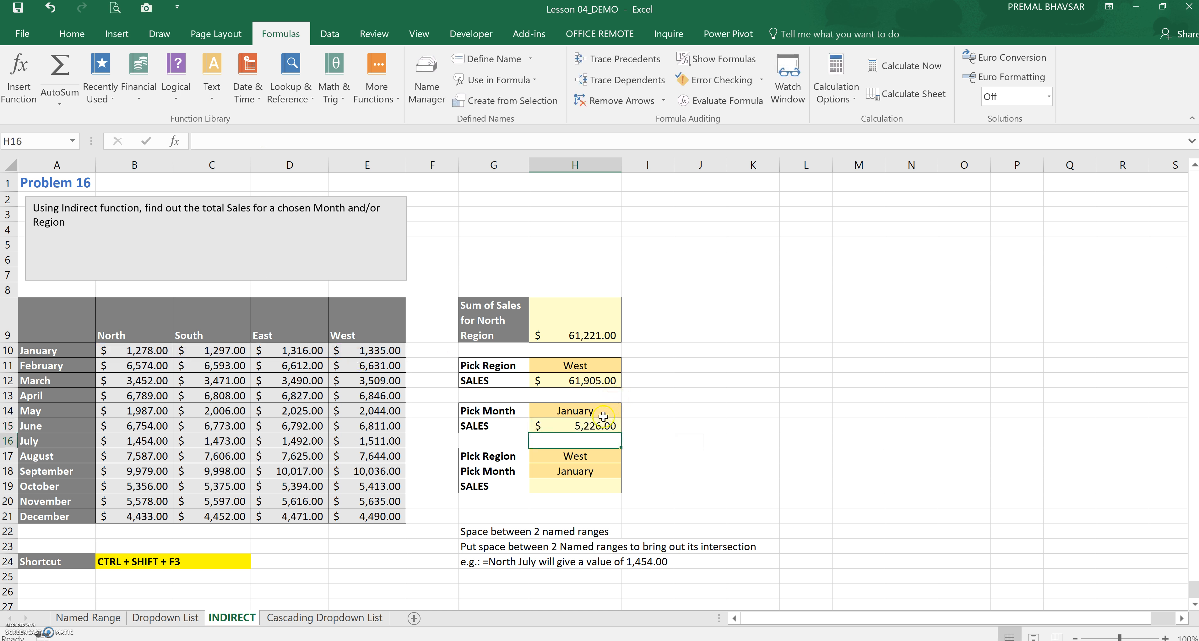
click(600, 426)
Set the Pick Region cell H11 to North.
click(590, 364)
text(North)
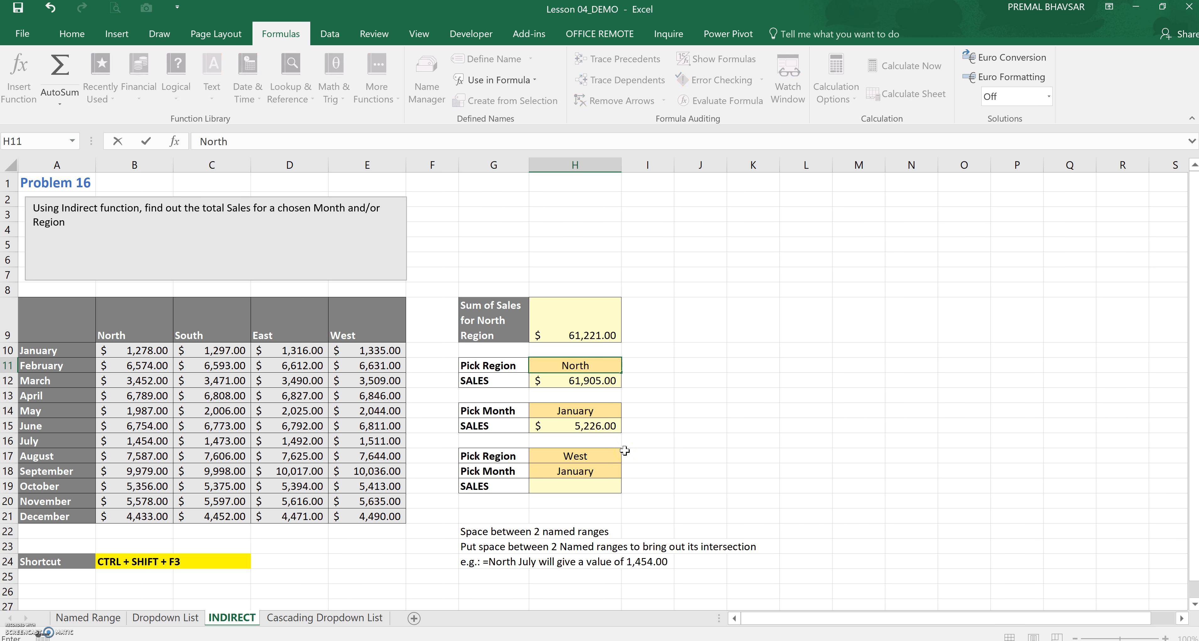
key(Return)
Change the H12 sales formula to =SUM(INDIRECT(H11)) and check it against the Pick Region cell.
click(589, 381)
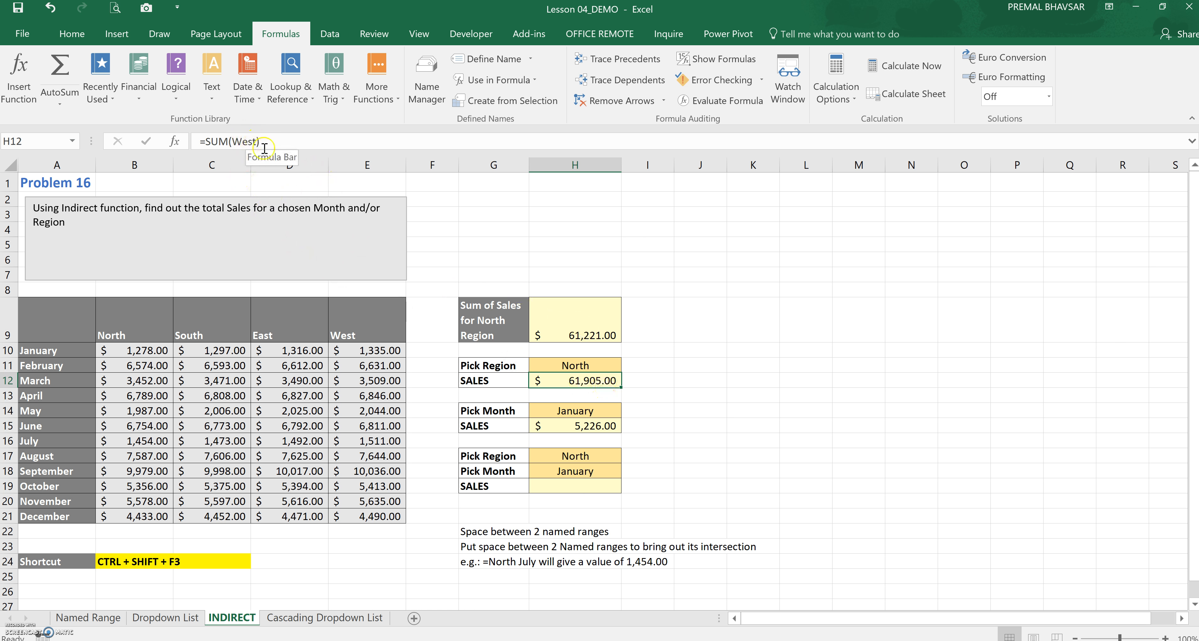
click(256, 141)
drag(256, 140, 233, 141)
text(indirect)
key(Tab)
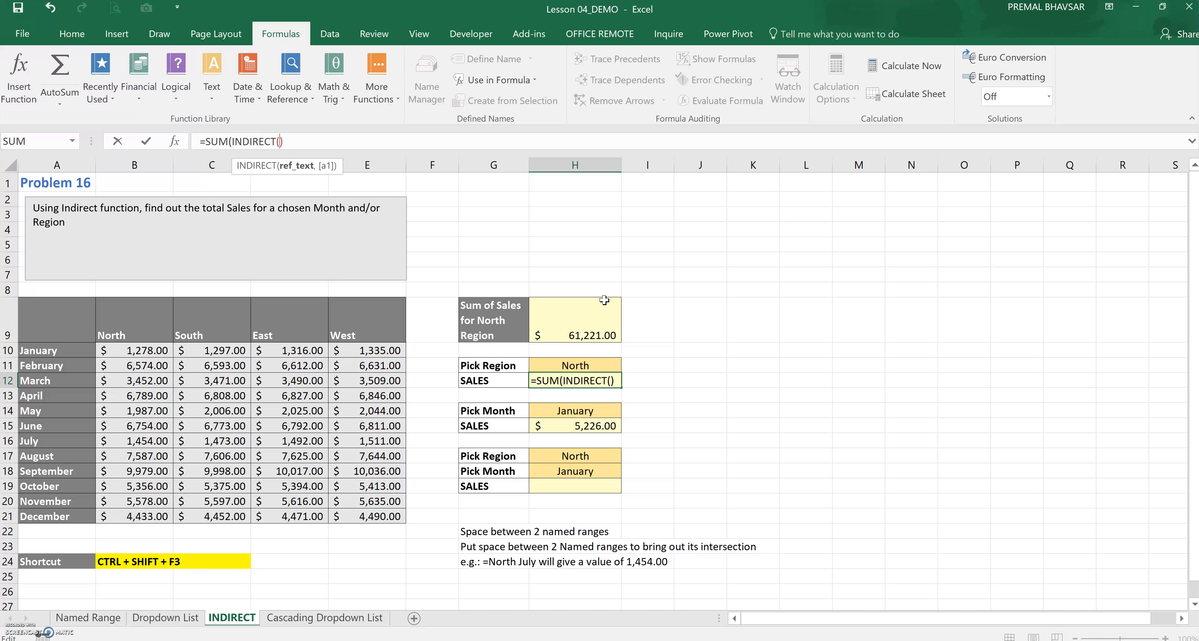
click(597, 368)
text())
key(Return)
click(596, 367)
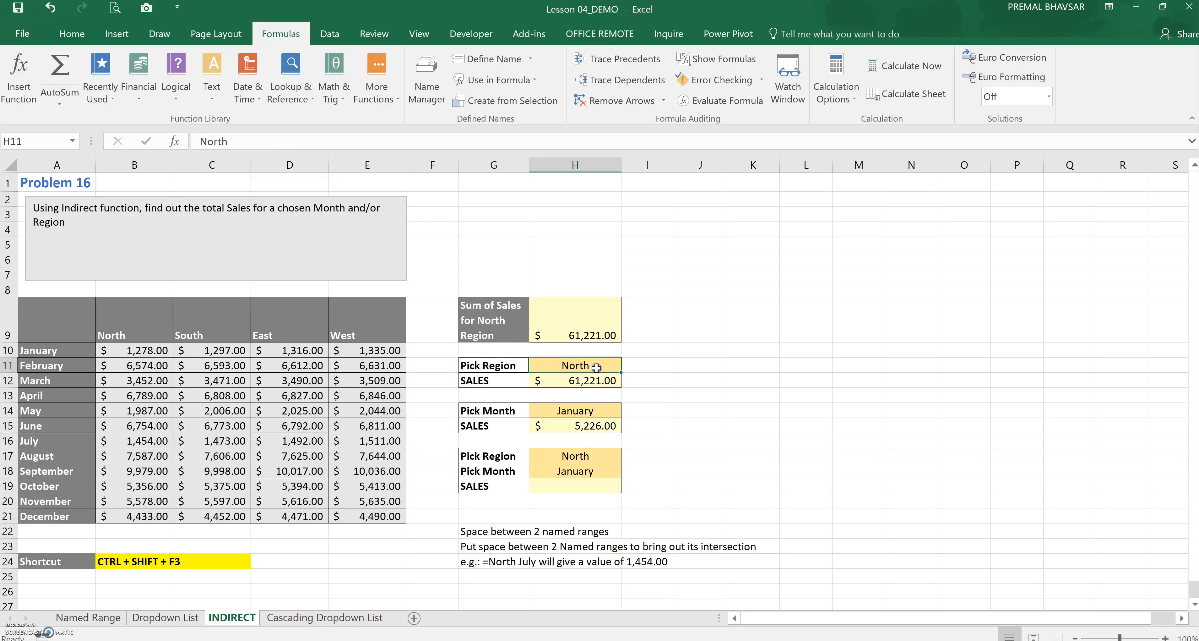
click(600, 381)
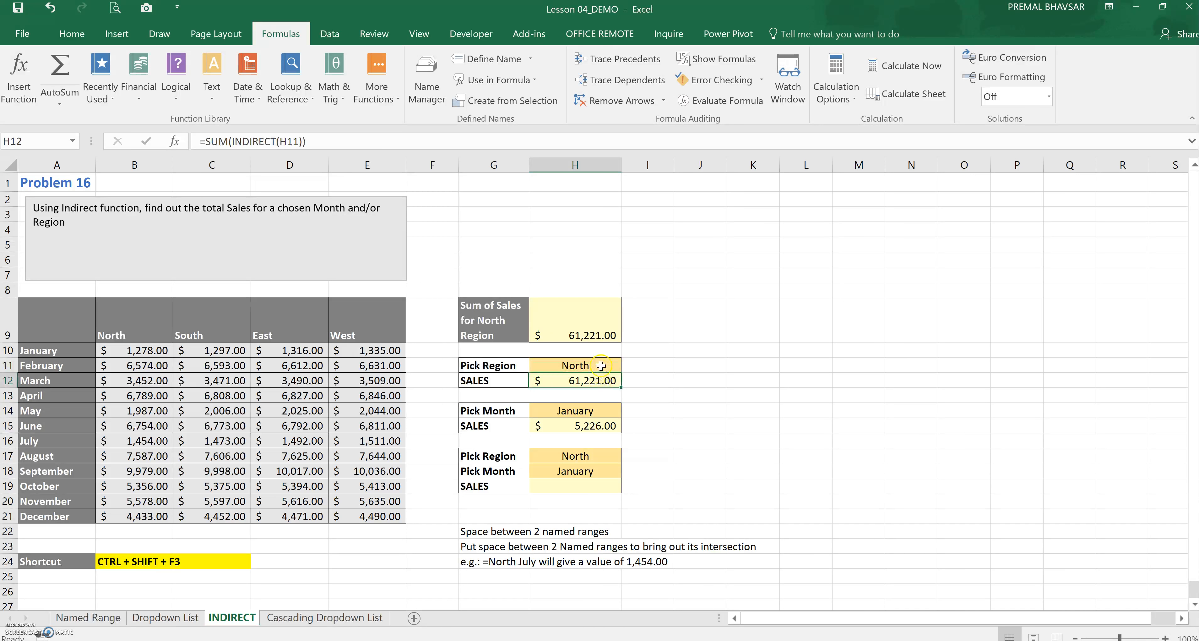
click(601, 365)
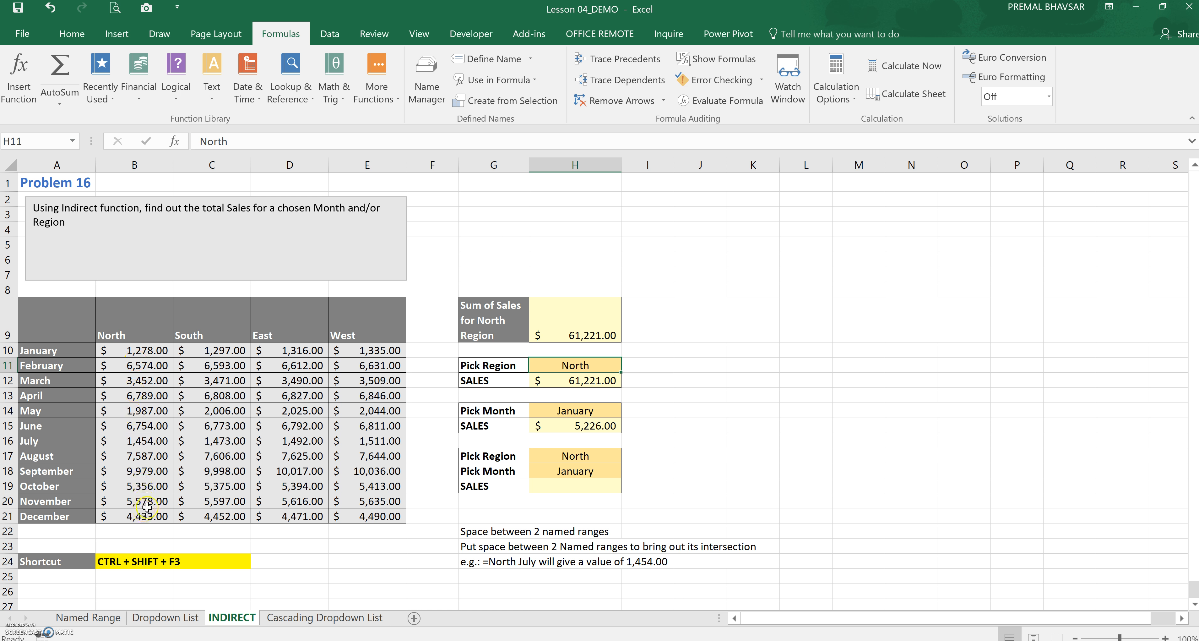
Change the H15 sales formula to =SUM(INDIRECT(H14)) to follow the Pick Month cell.
click(549, 424)
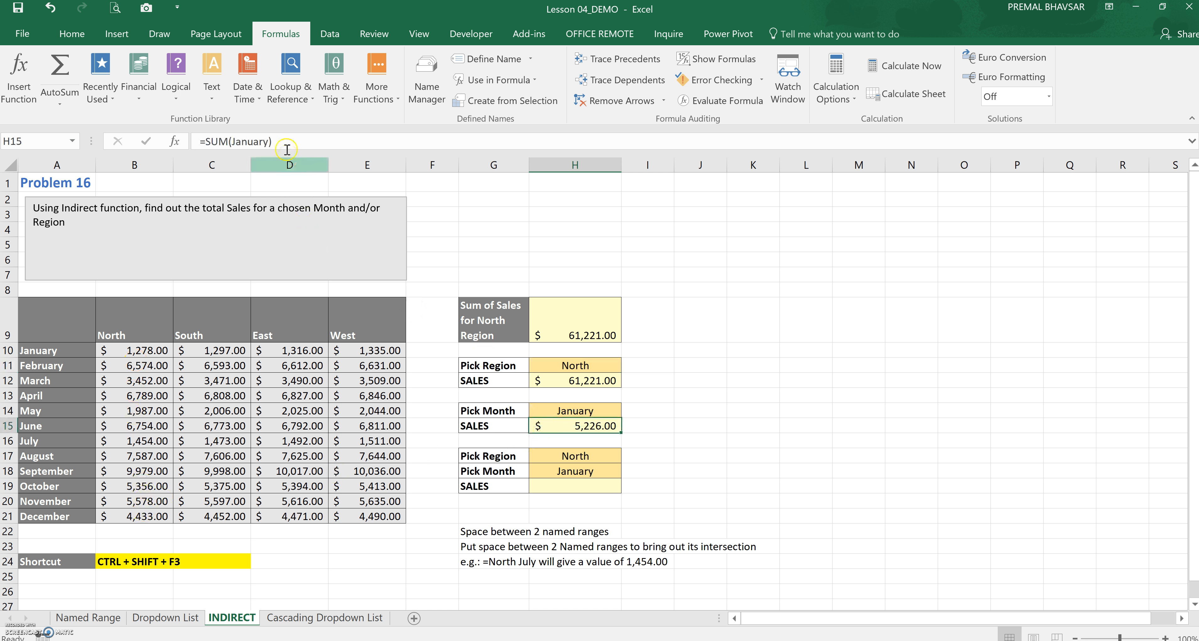
double_click(252, 141)
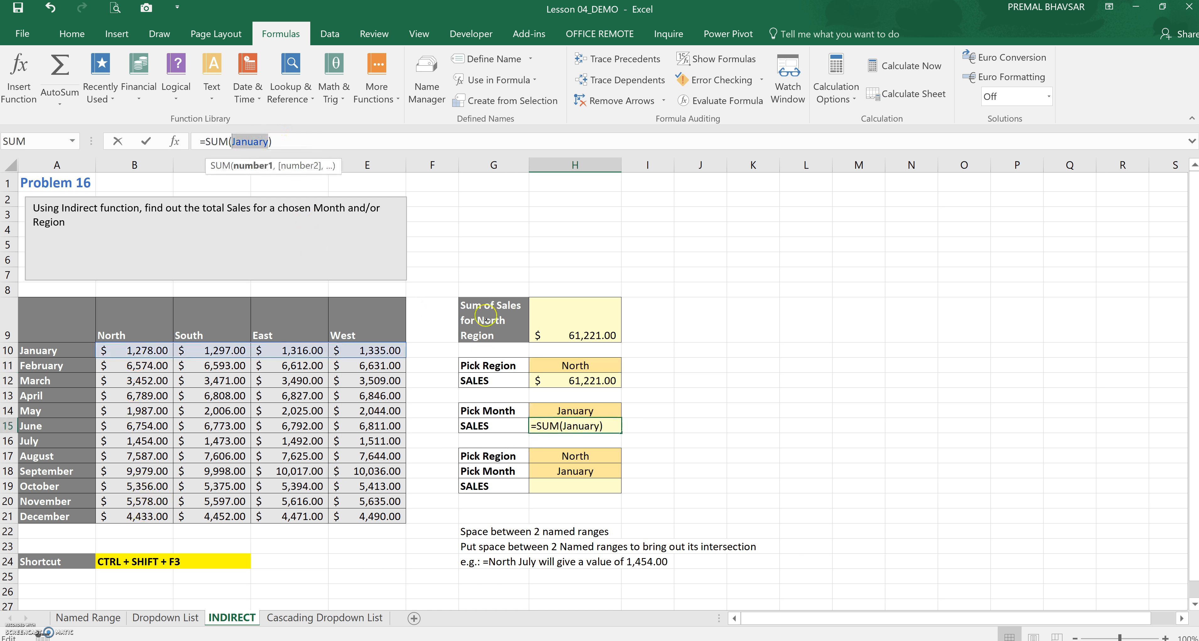
text(indi)
key(Tab)
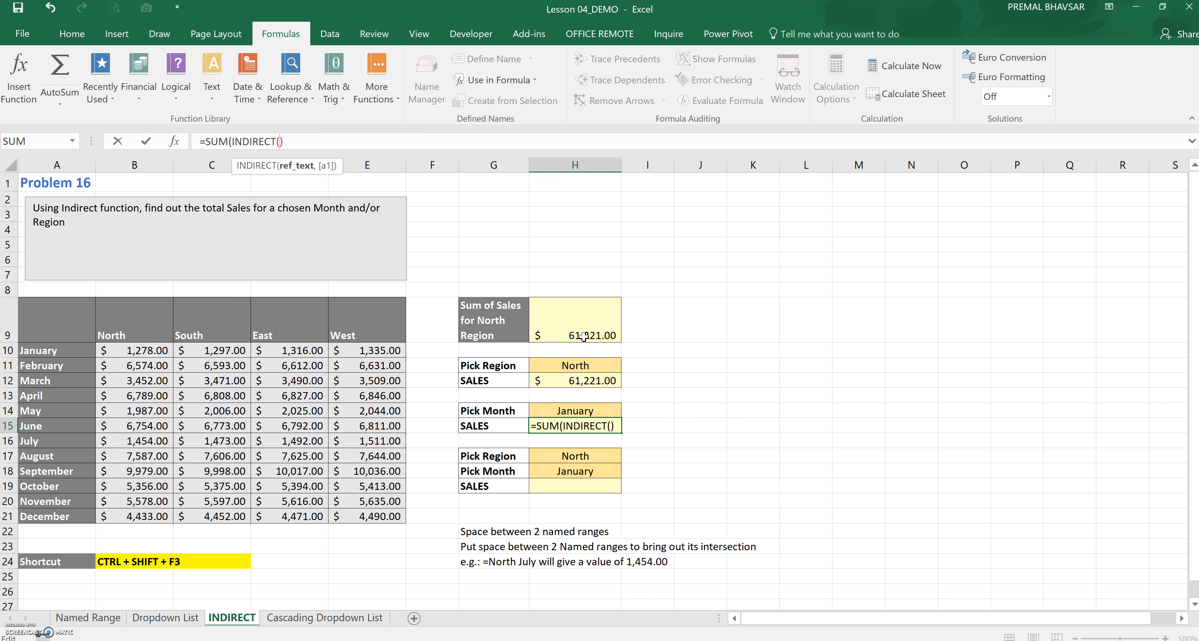
click(605, 408)
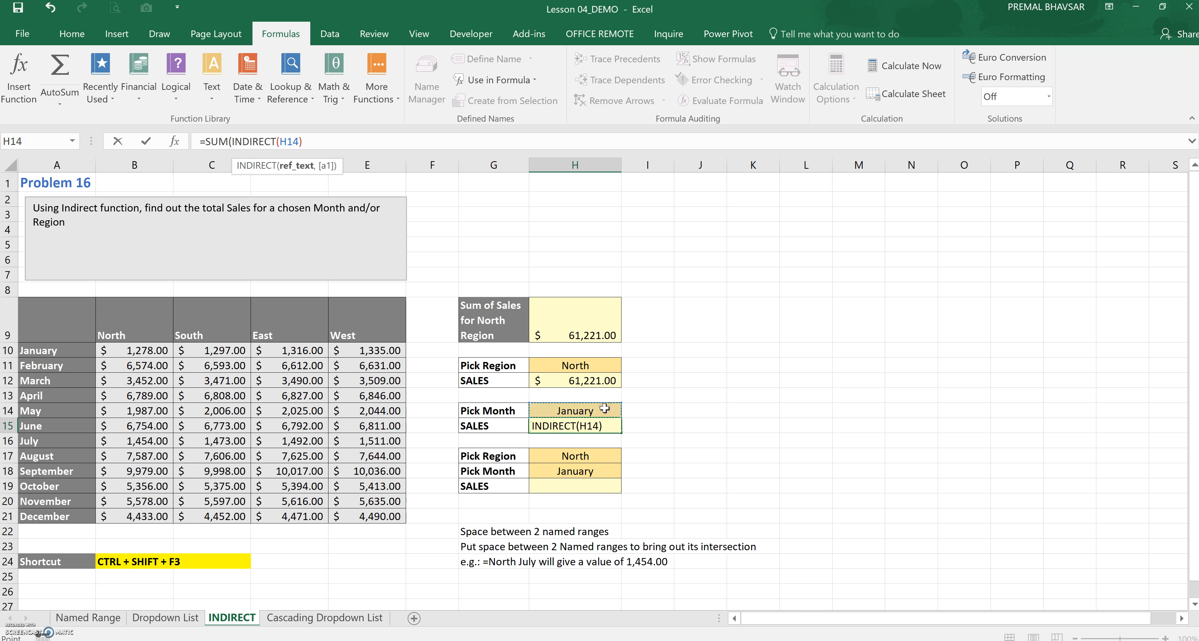
text()))
key(Return)
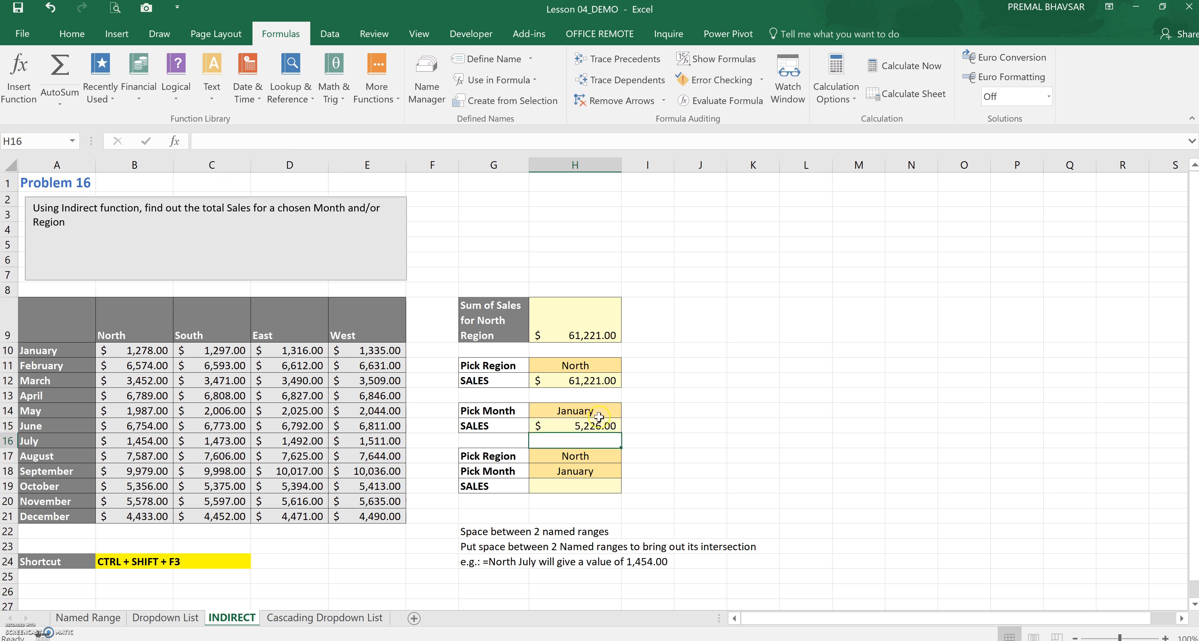
Set the Pick Region cell H11 to West and the Pick Month cell H14 to June.
click(582, 369)
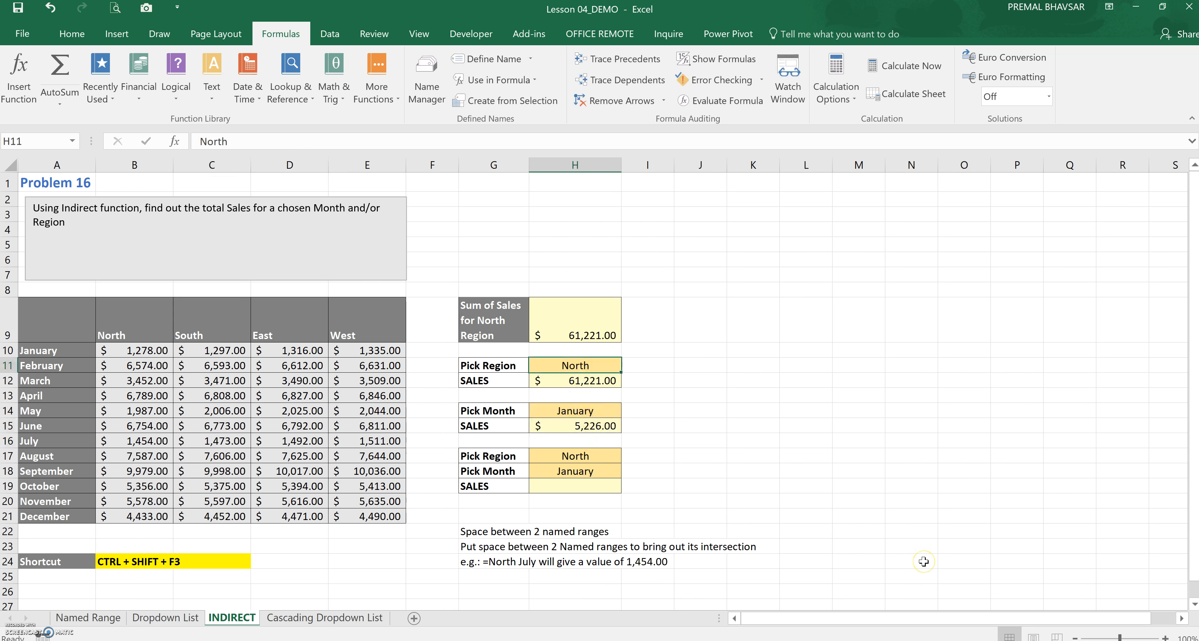
text(West)
key(Return)
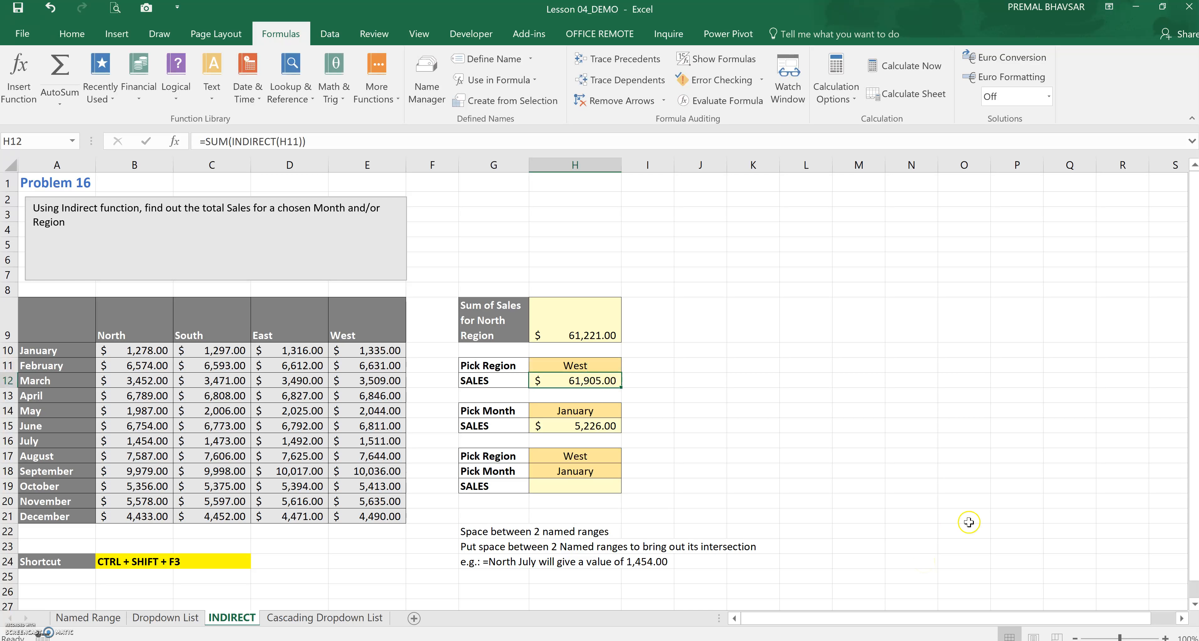
key(Down)
key(Down)
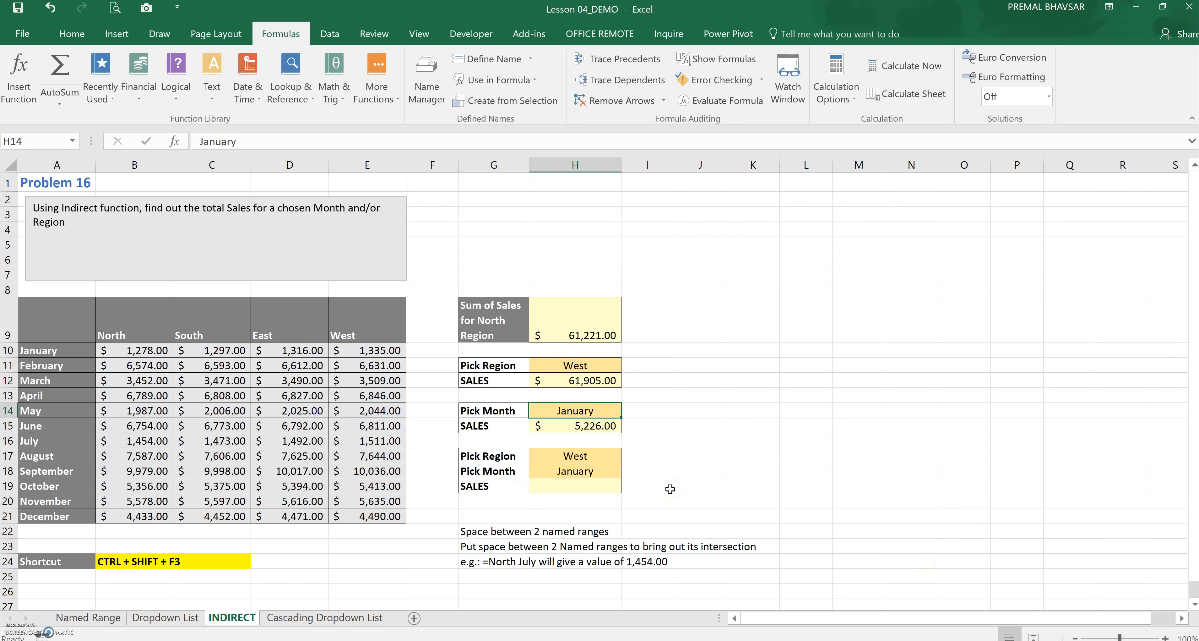
text(June)
key(Return)
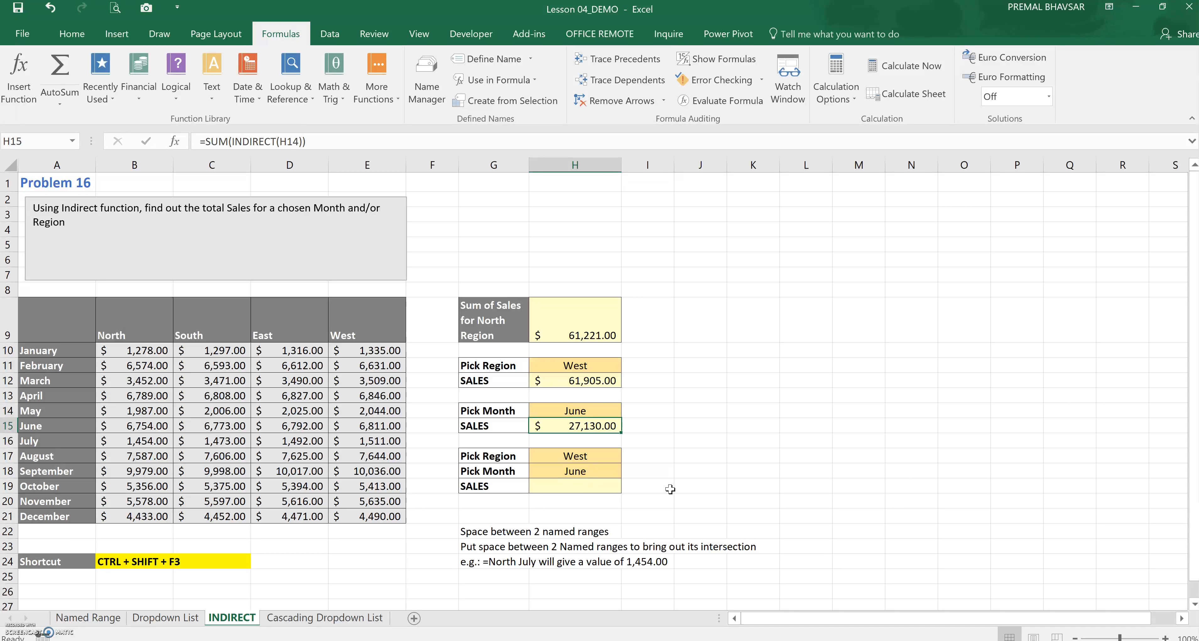
Enter =INDIRECT(H17) INDIRECT(H18) in the SALES cell H19 to return sales for the picked region and month.
click(593, 487)
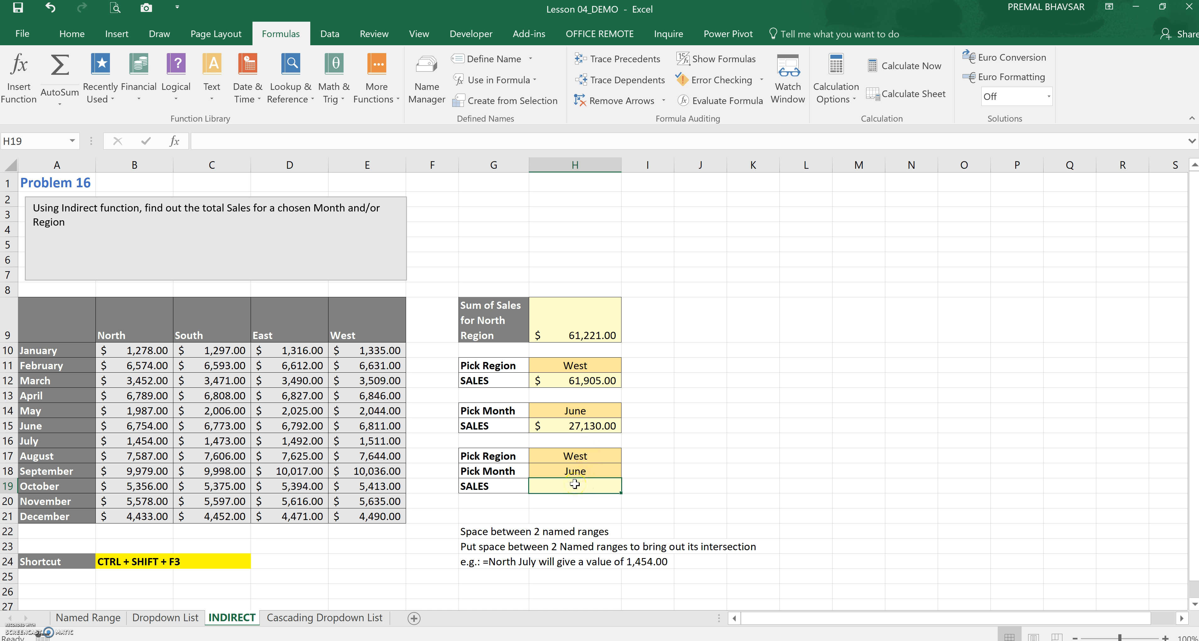
text(=)
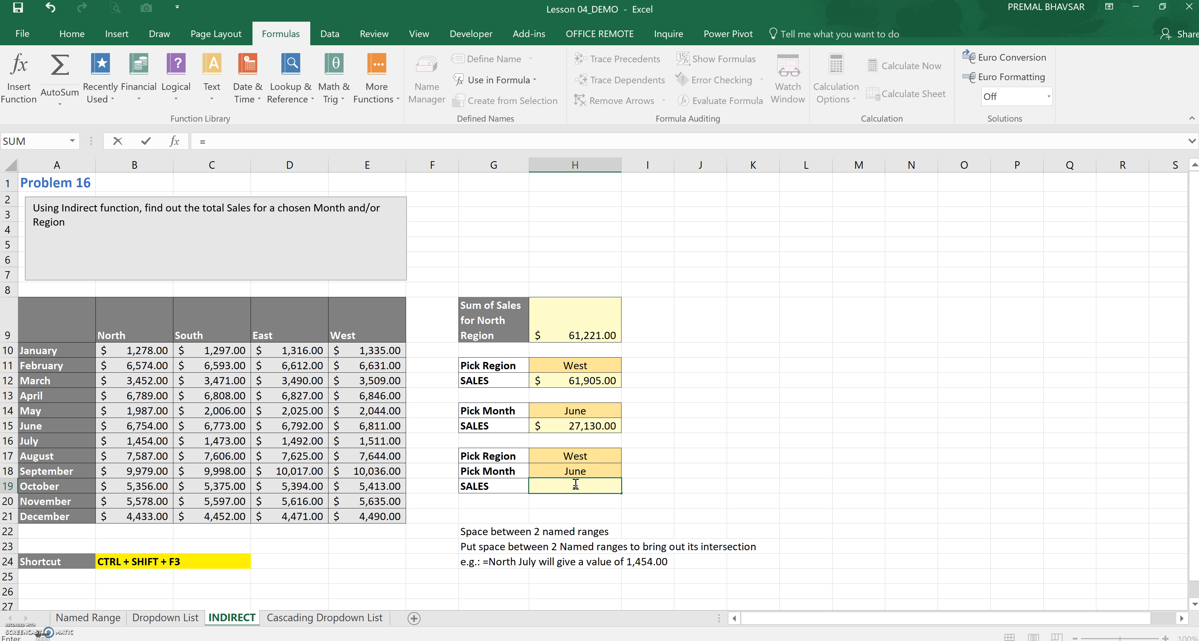
text(indirec)
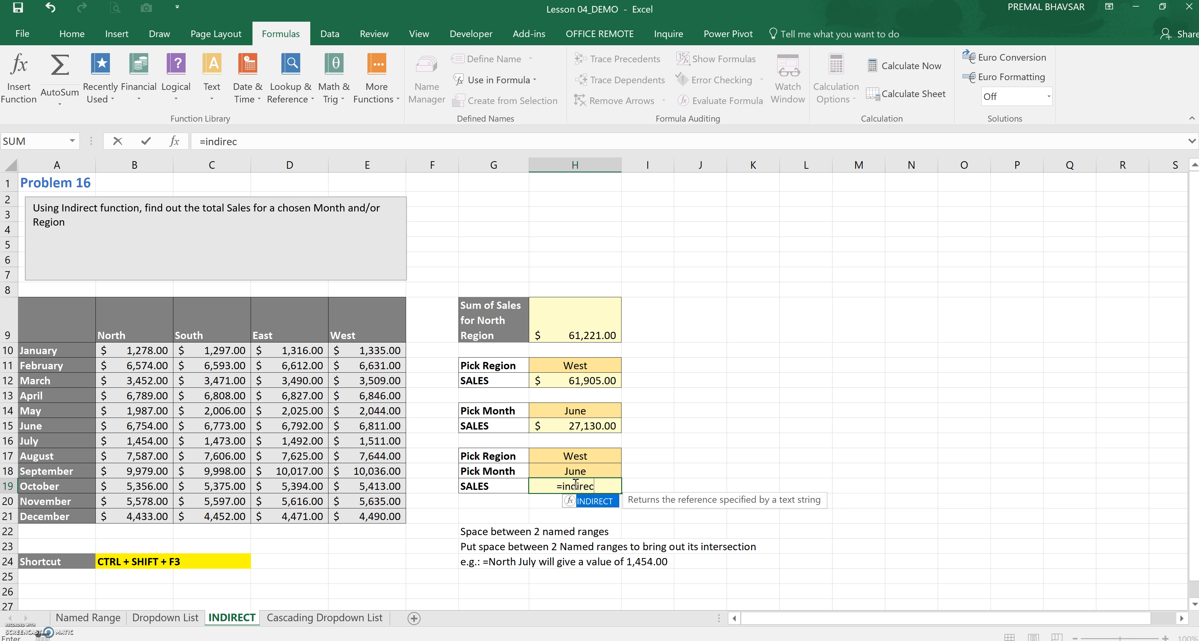
key(Tab)
click(596, 453)
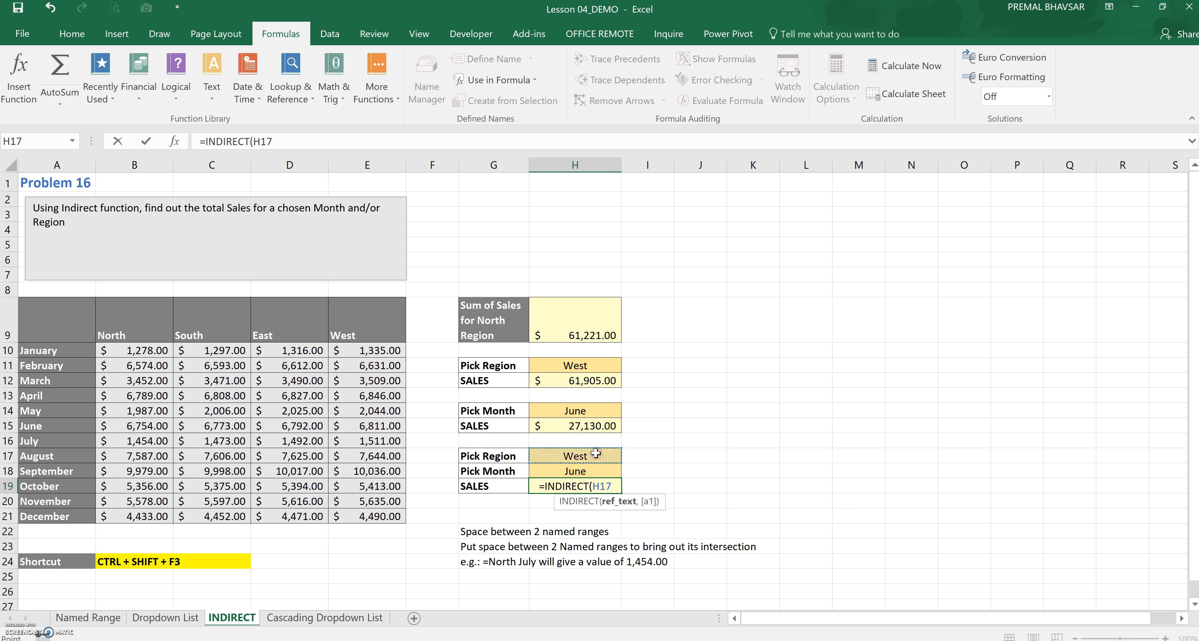
text())
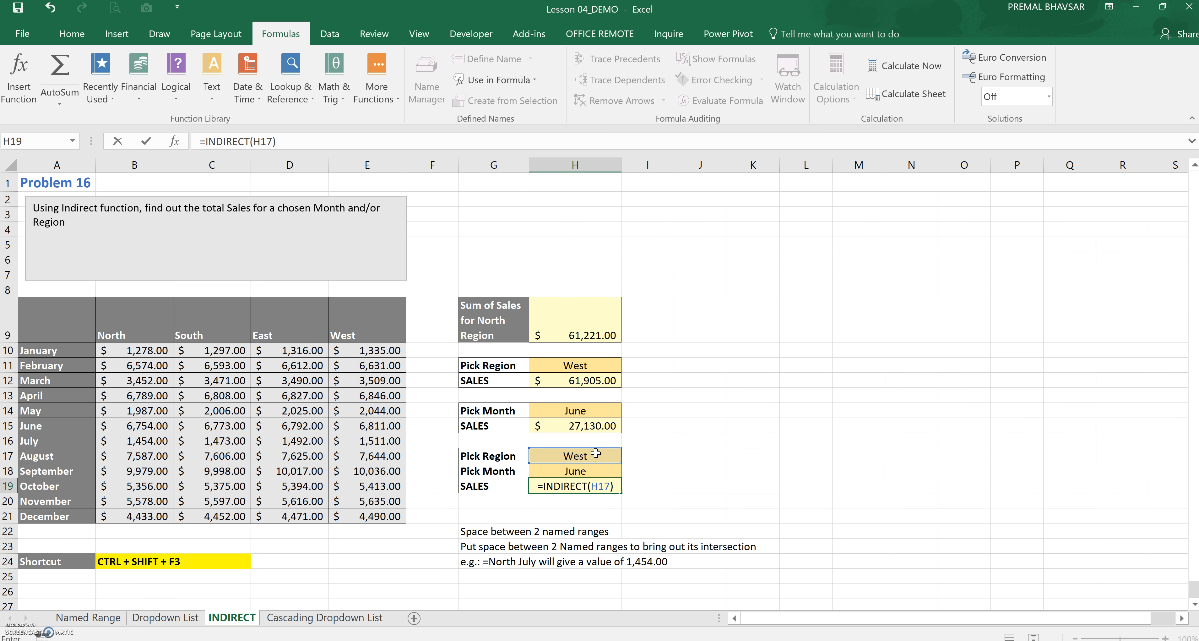
text( ind)
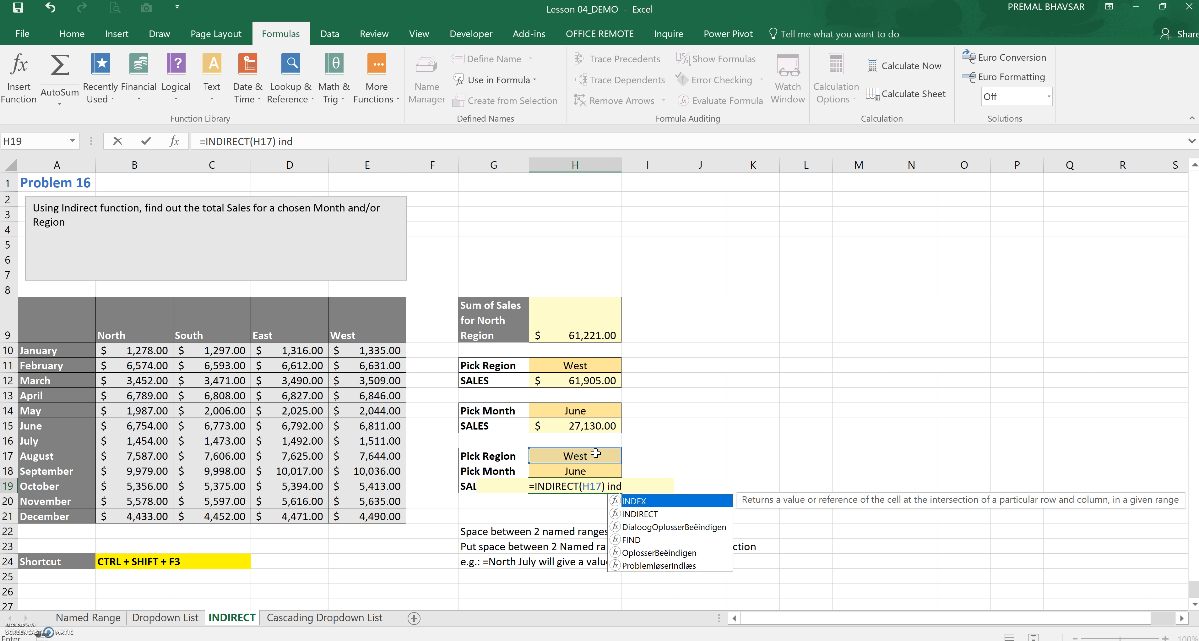
key(Down)
key(Tab)
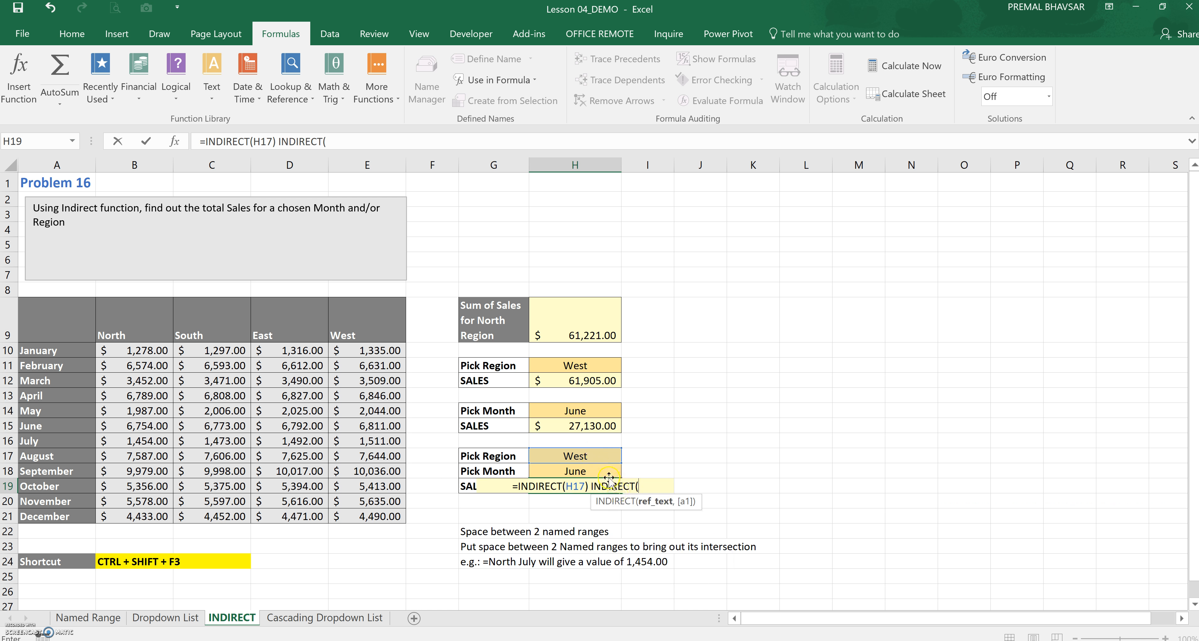
click(602, 471)
text())
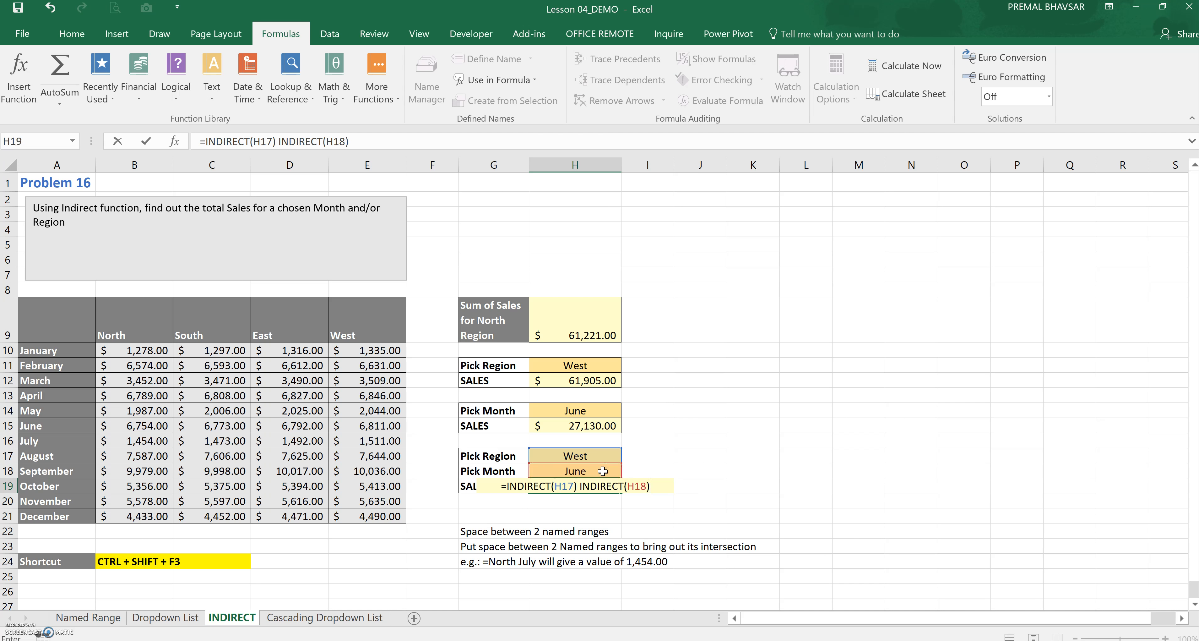
key(Return)
Check the H19 sales result against the June row and West column of the sales table.
click(596, 487)
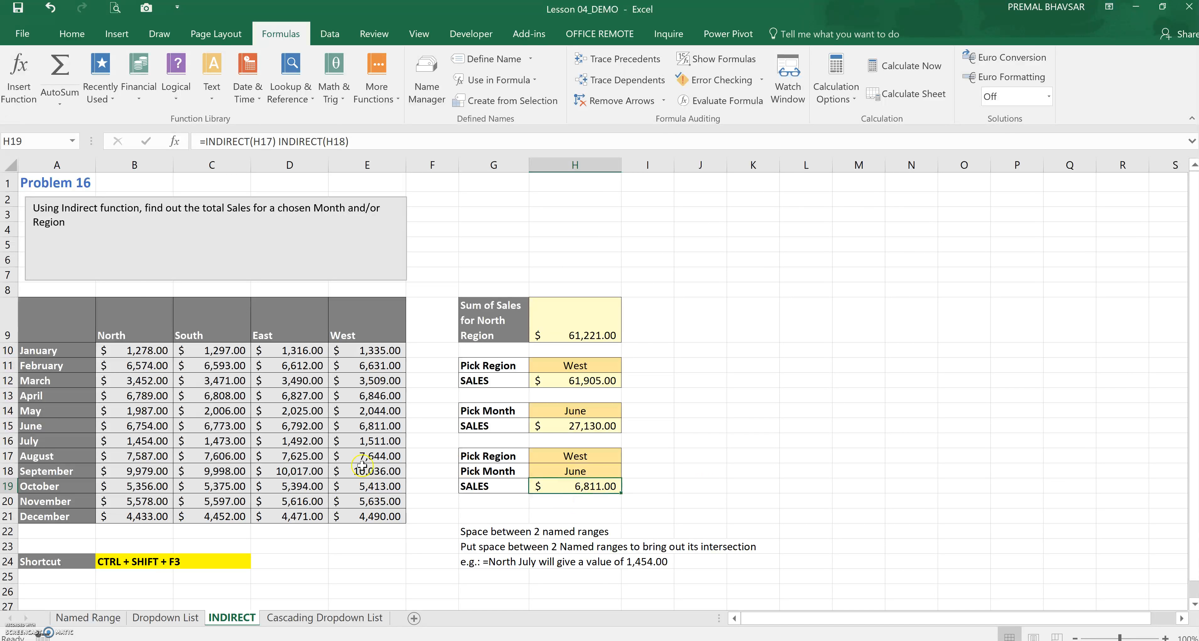
click(281, 443)
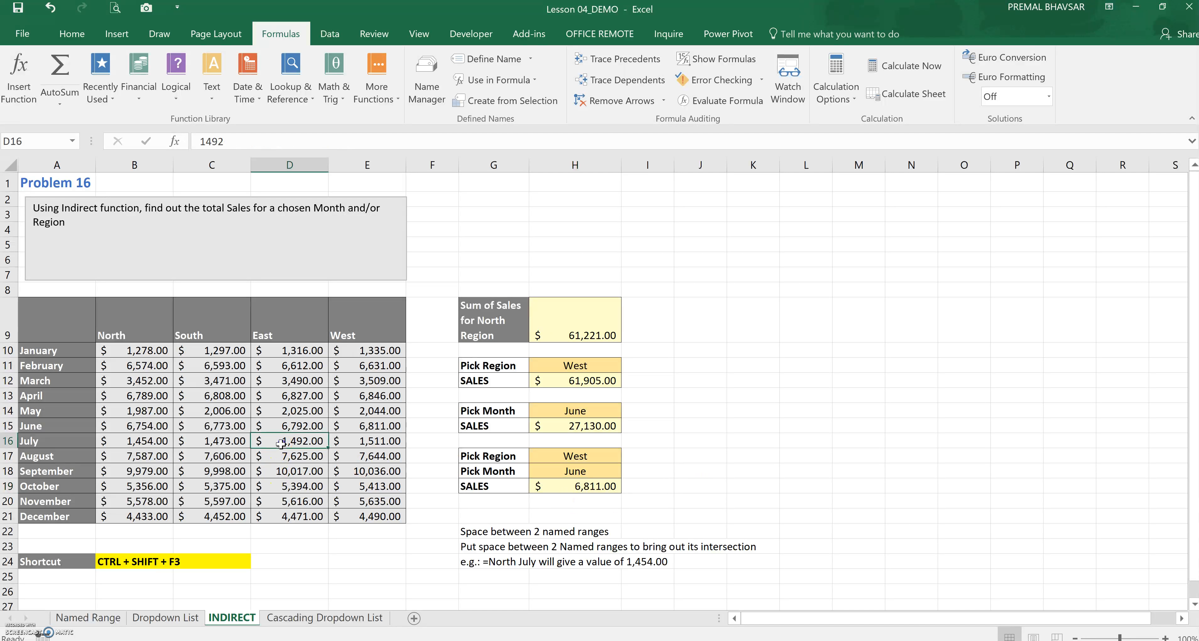
click(557, 485)
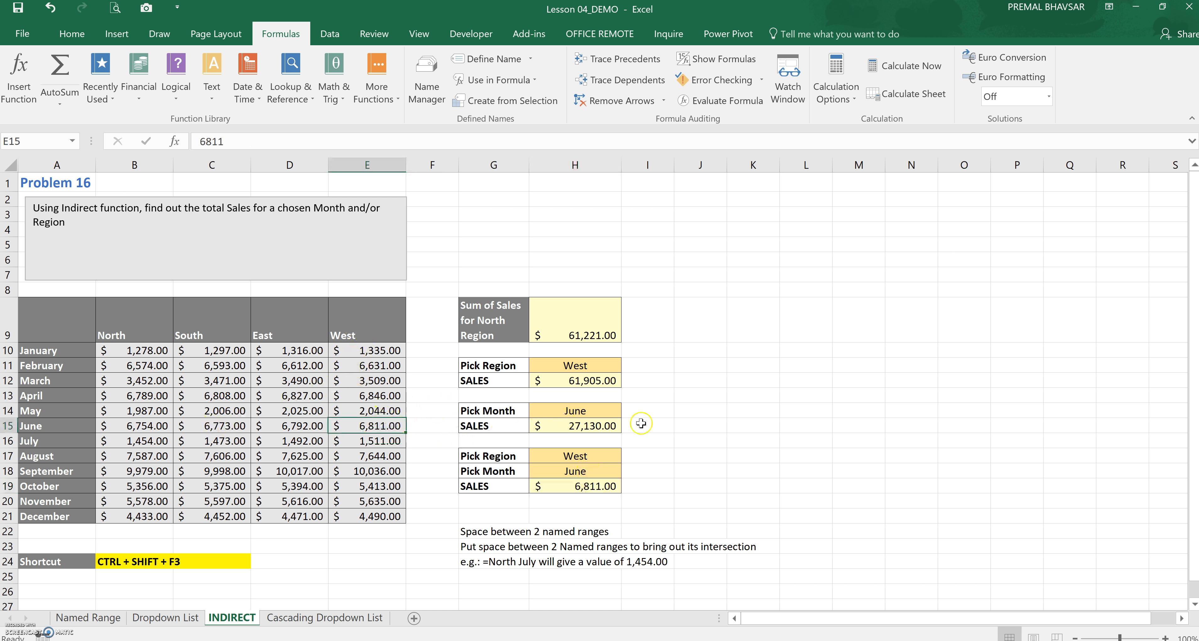
click(755, 427)
click(759, 350)
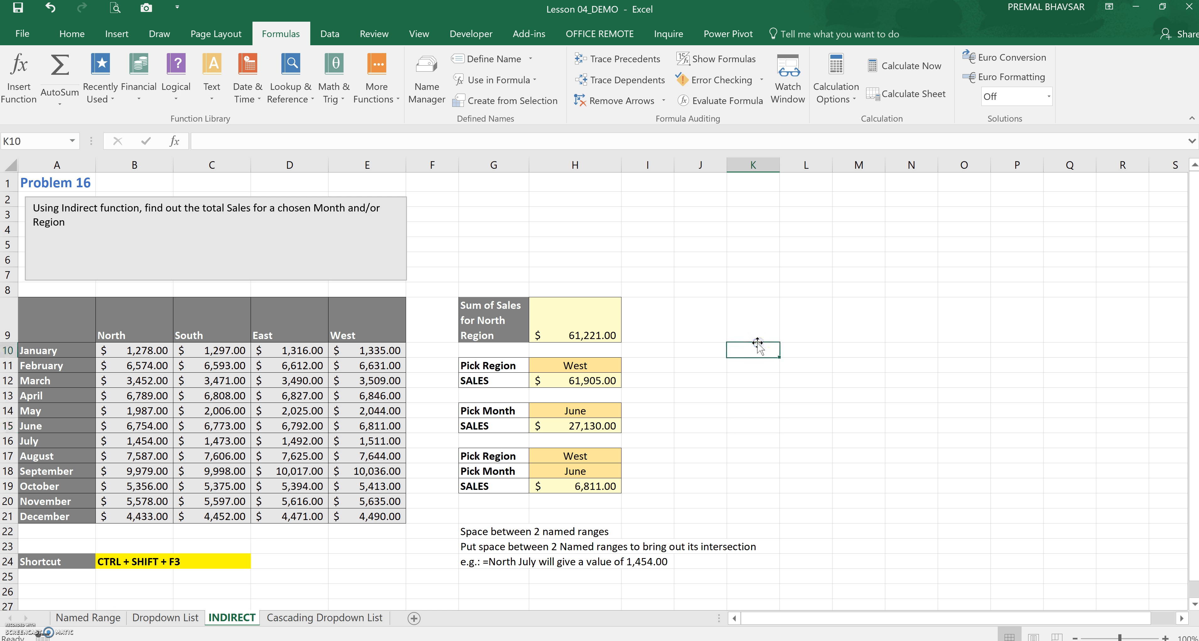
Open the Cascading Dropdown List sheet and review the employees' departments in B10:B14.
click(309, 616)
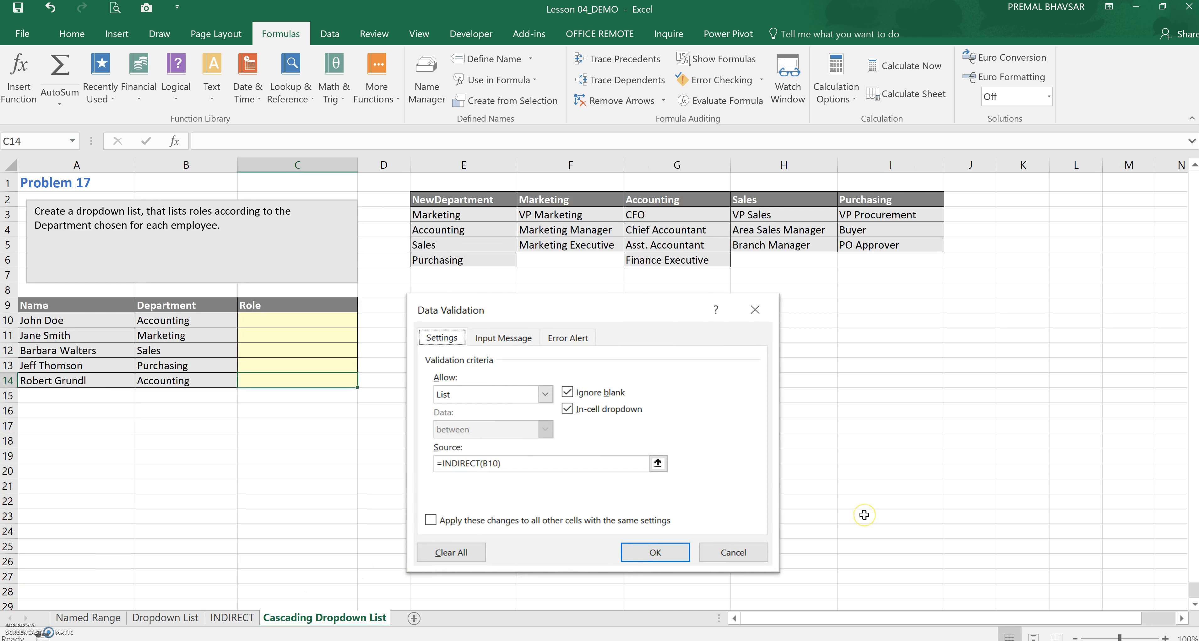
click(875, 413)
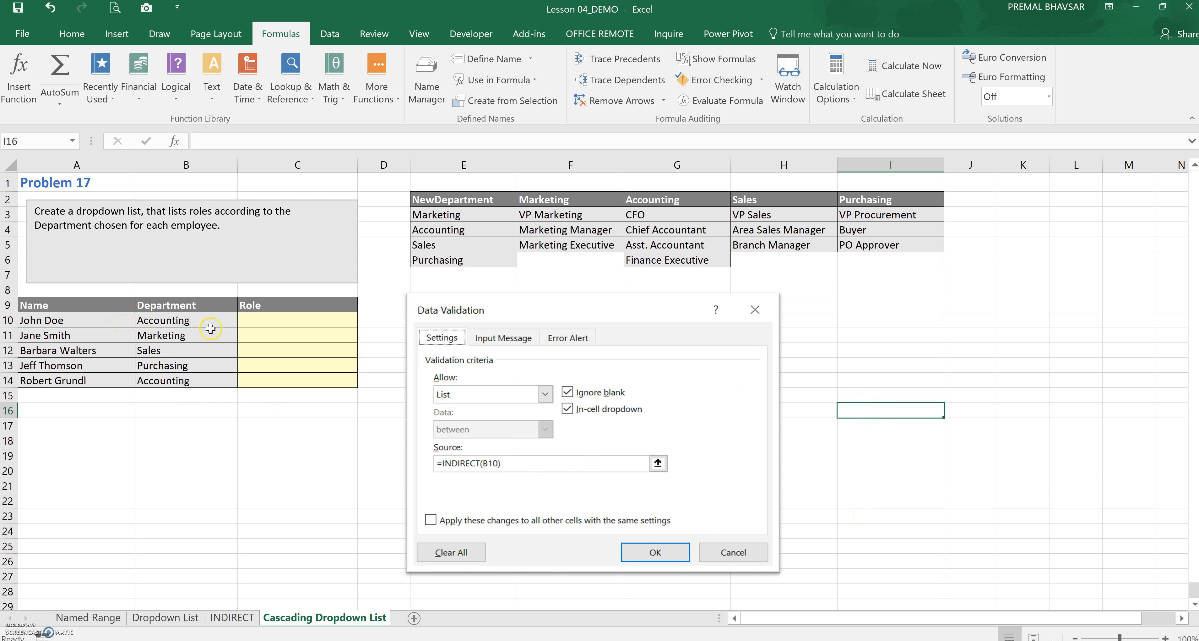
click(88, 324)
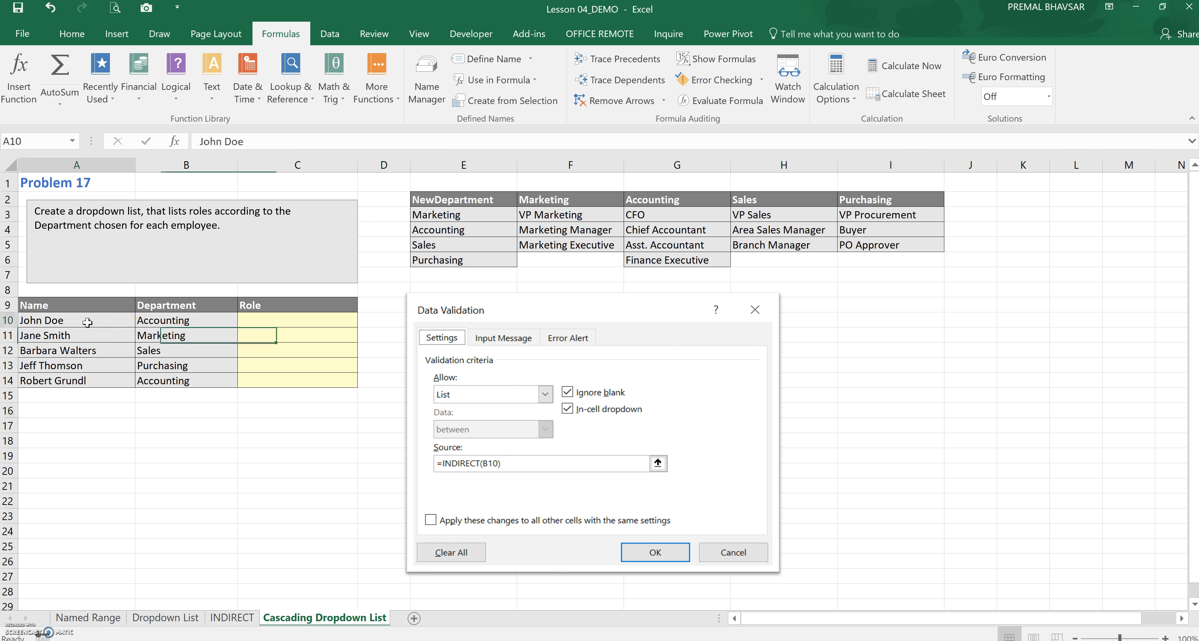
click(211, 326)
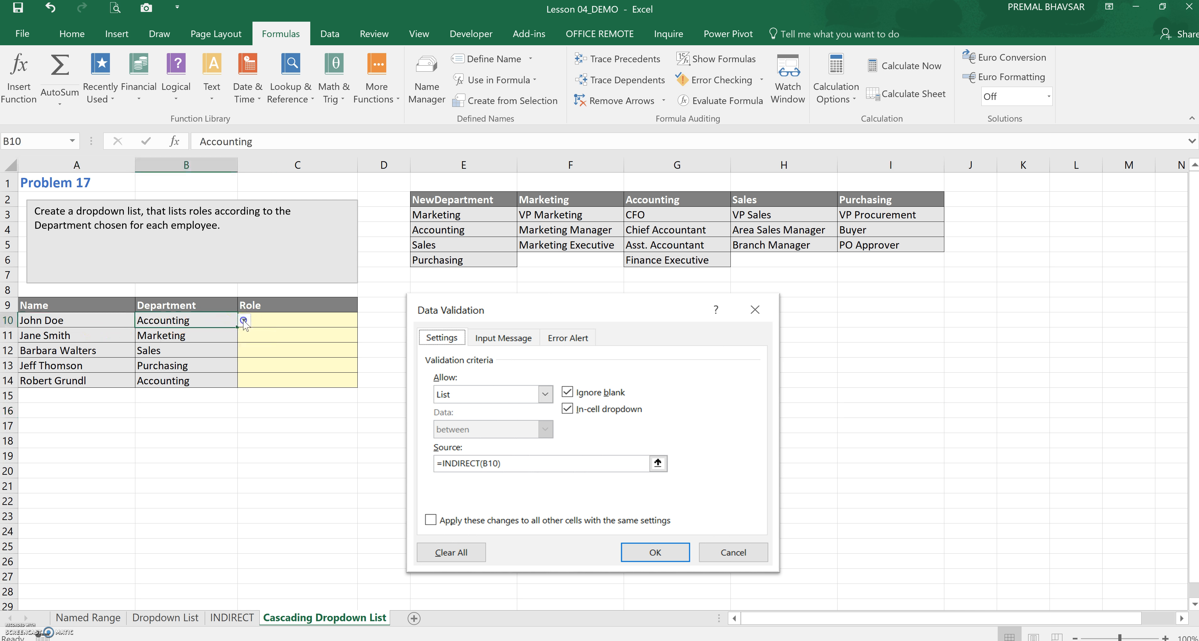
click(203, 332)
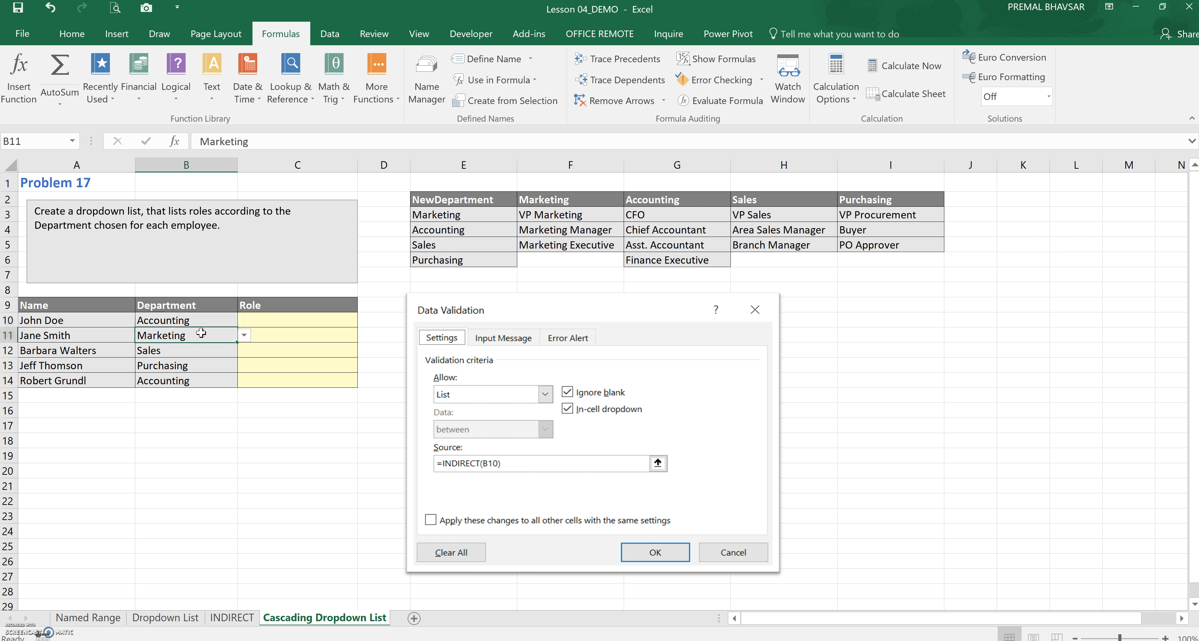
click(185, 360)
click(182, 383)
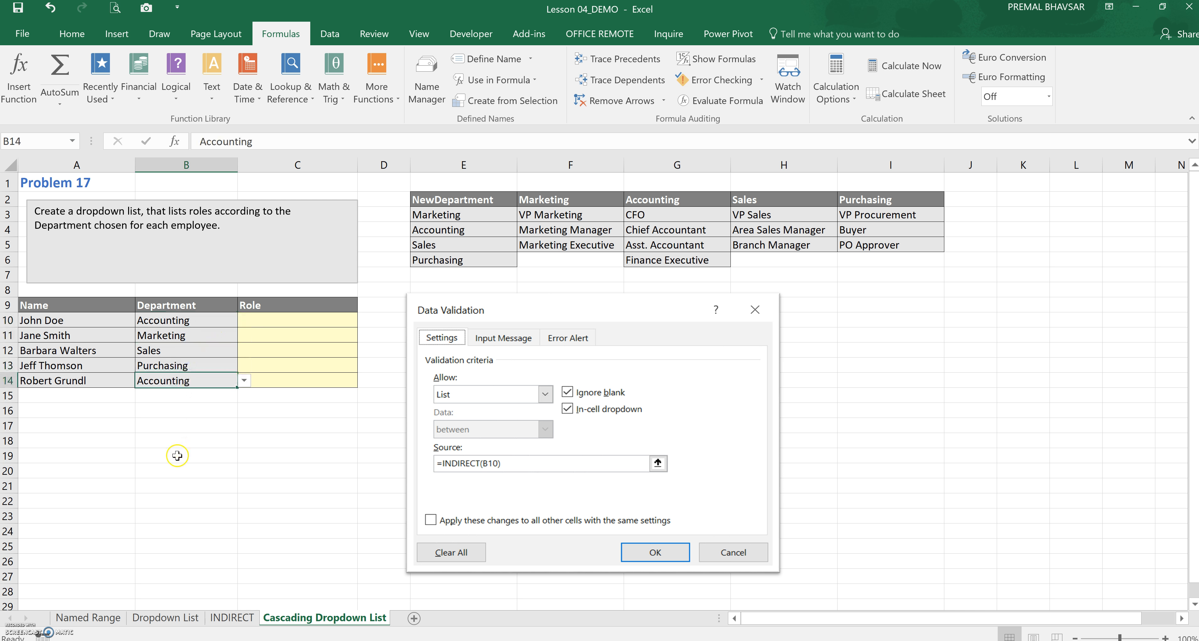
click(201, 322)
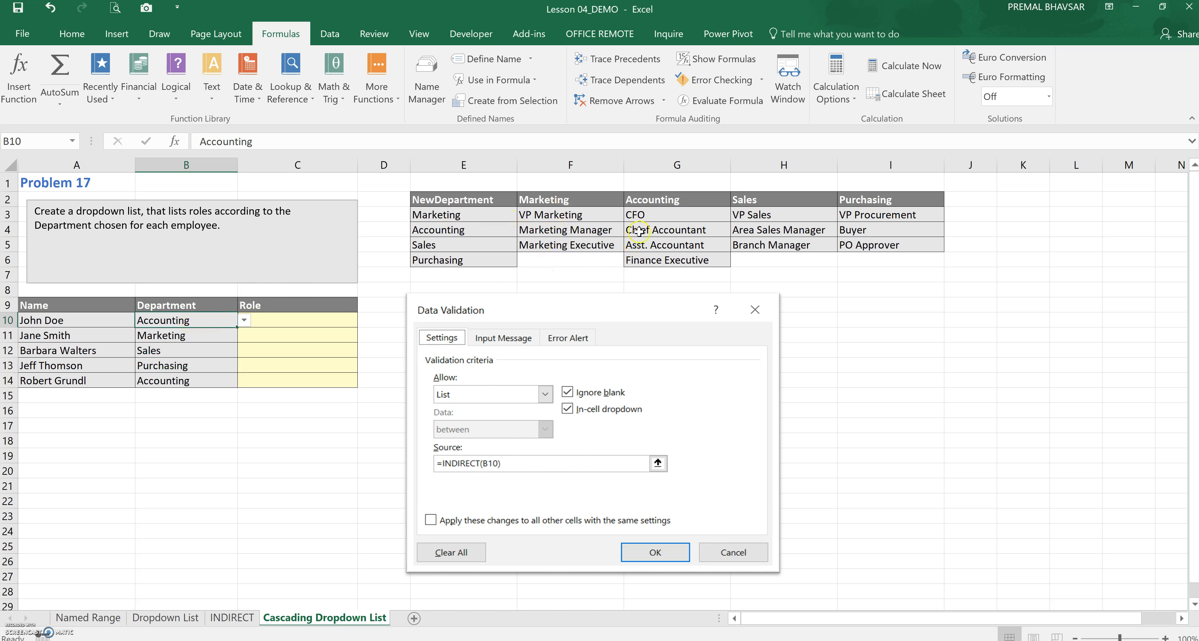
Compare the employees' departments with the matching Accounting and Marketing role lists in the lookup table.
drag(648, 214, 652, 261)
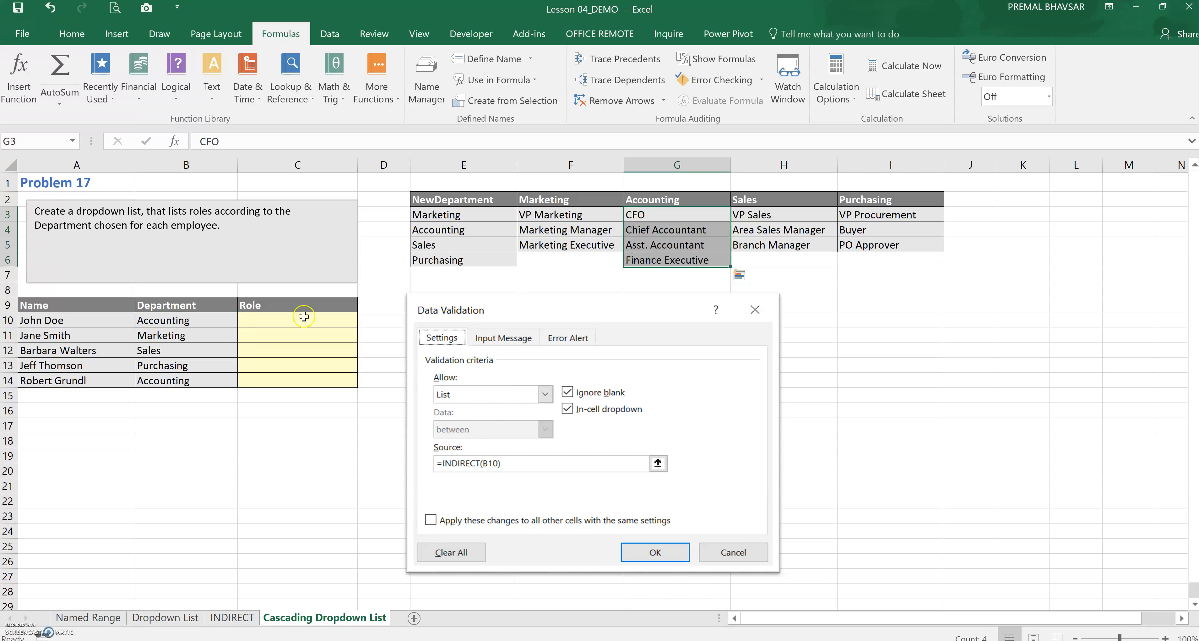
click(284, 319)
click(210, 335)
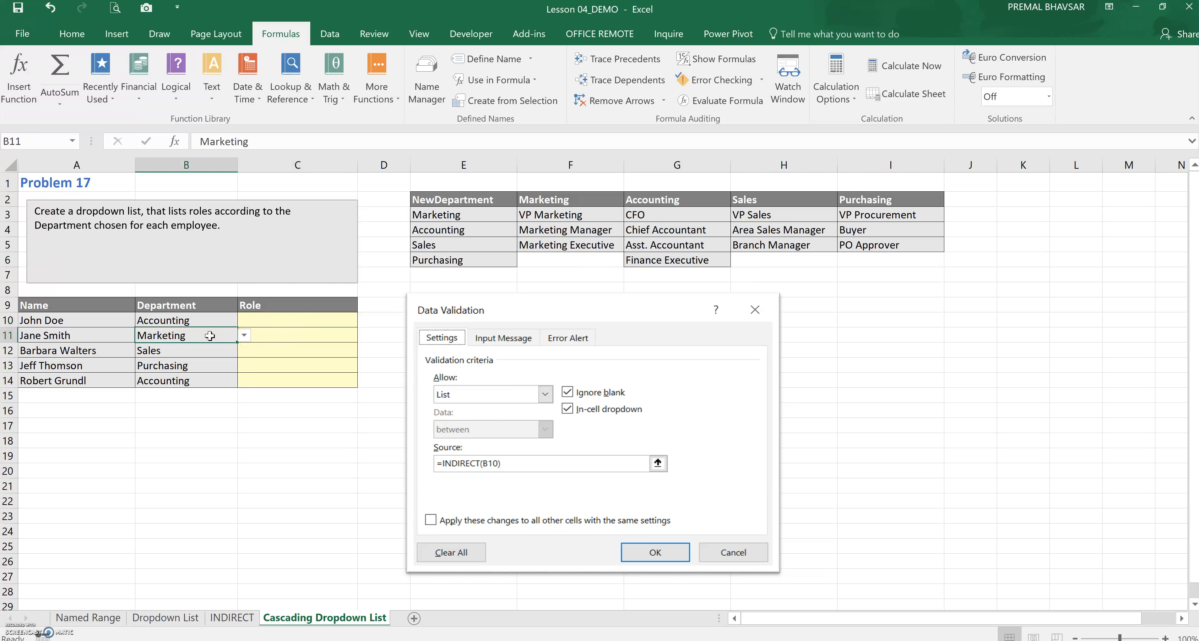
drag(557, 216, 559, 247)
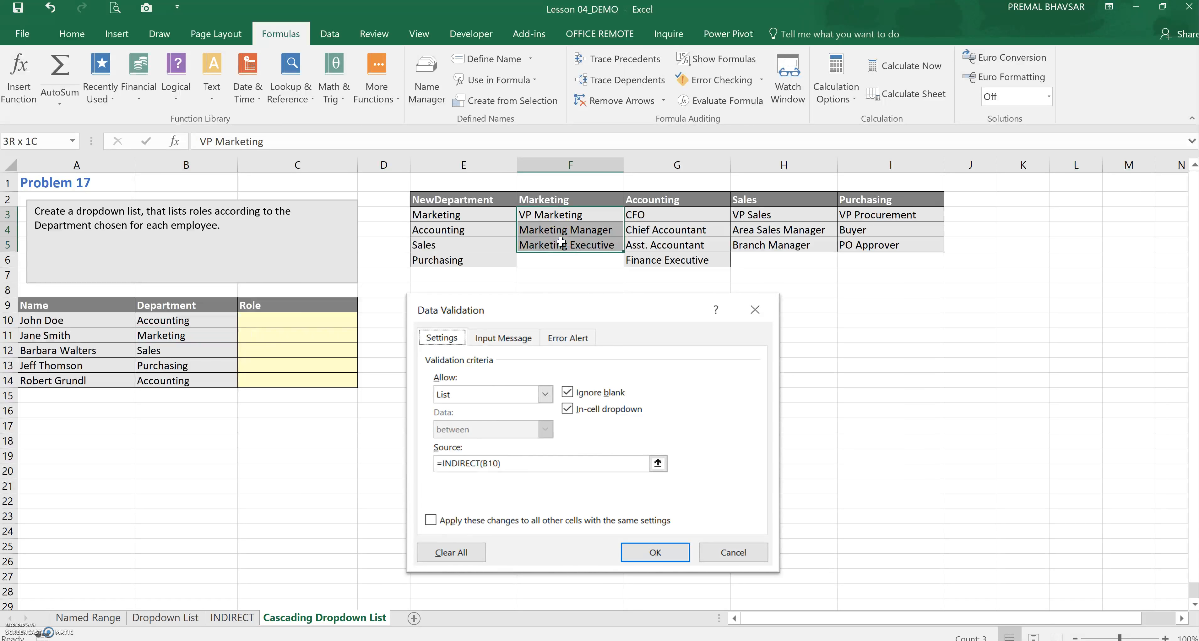
click(177, 354)
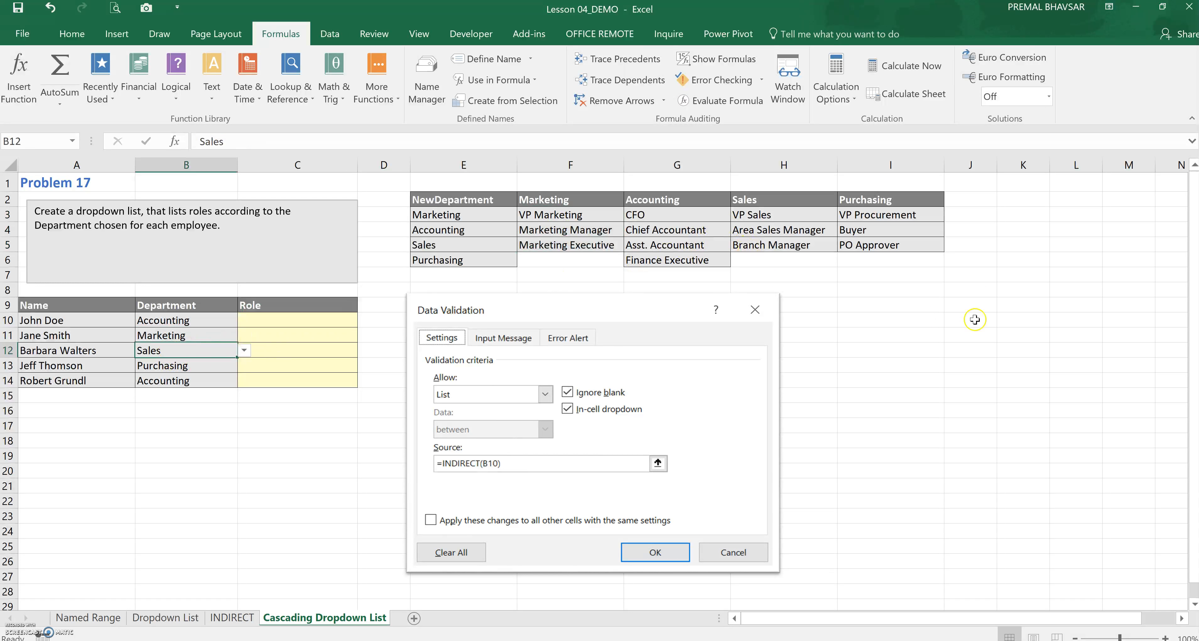
click(966, 352)
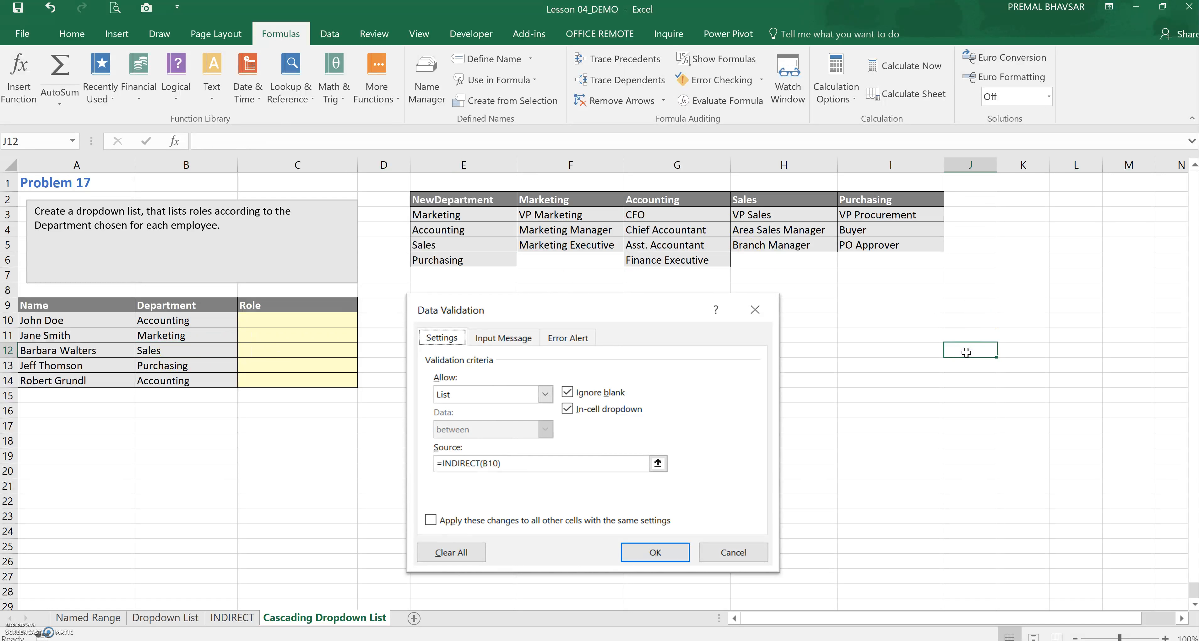
click(973, 307)
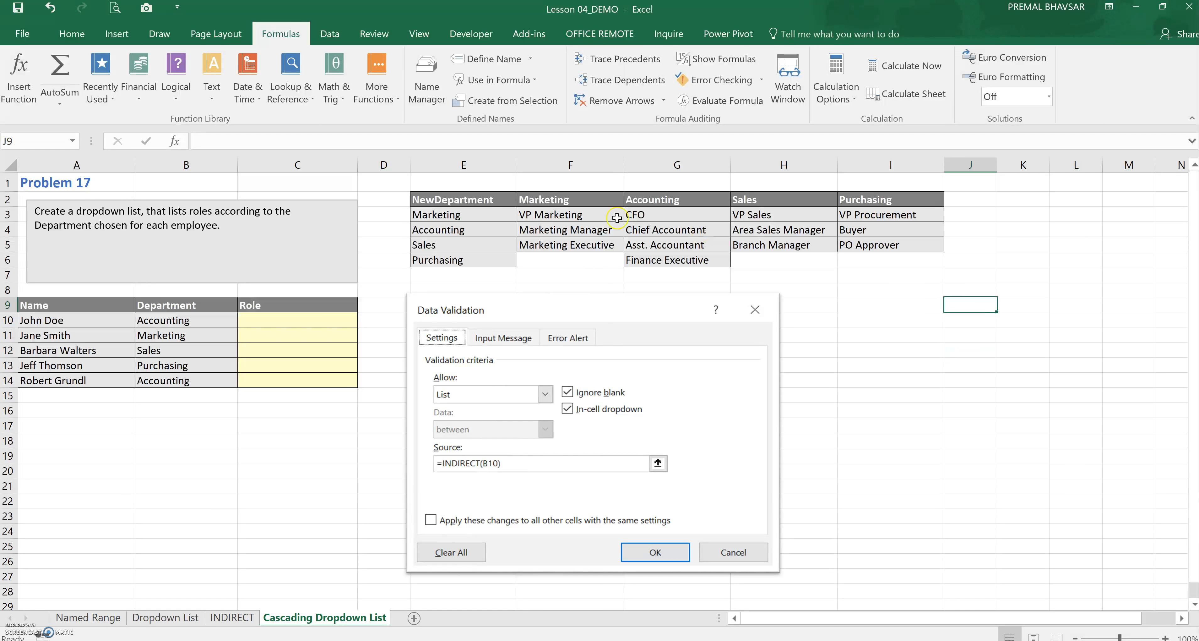
Create named ranges from the NewDepartment list E2:E6 and the Marketing list F2:F5, using the top row as names.
drag(468, 200, 465, 260)
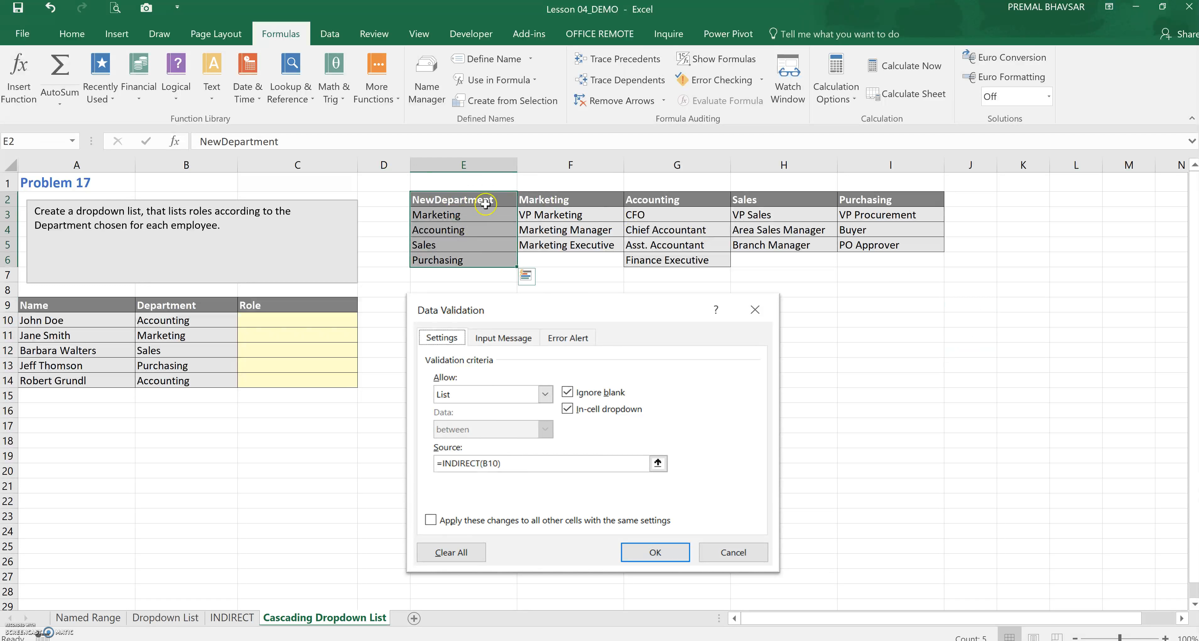
click(505, 100)
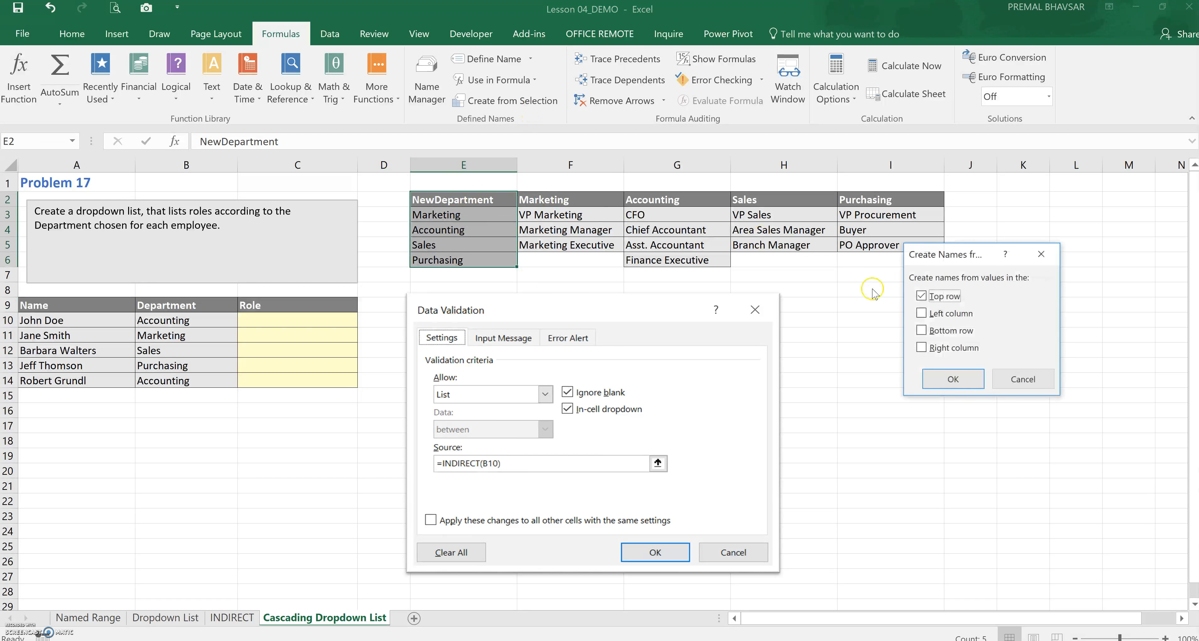
click(952, 380)
drag(588, 200, 590, 246)
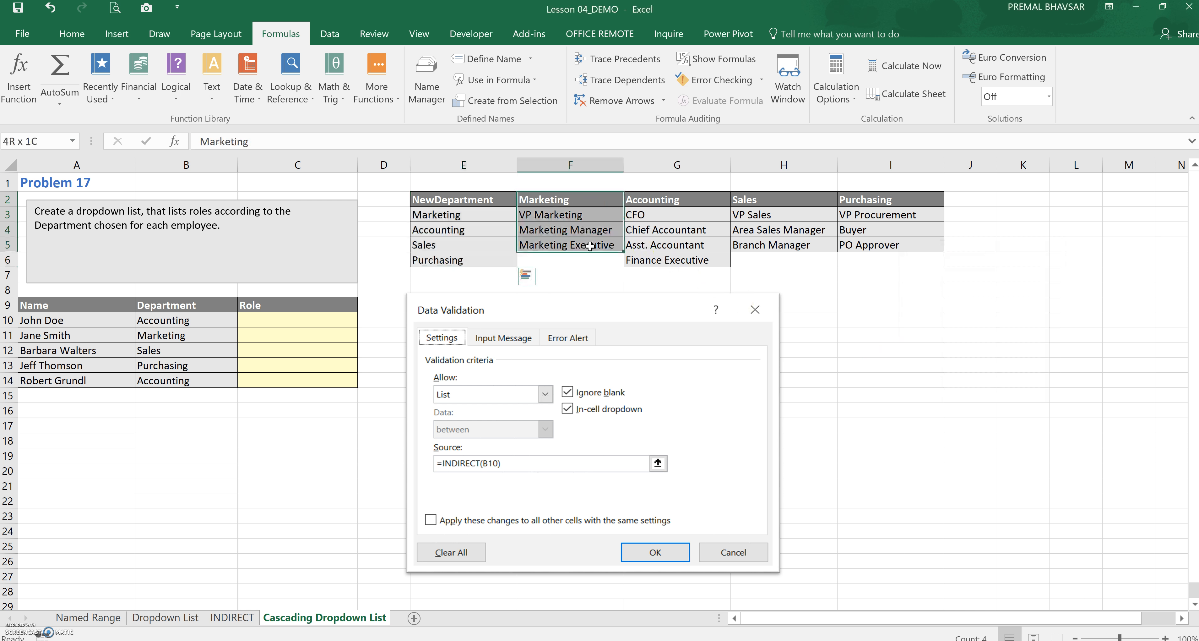
click(505, 100)
click(982, 386)
Create named ranges from the Accounting list G2:G6 and the Sales list H2:H5, using the top row as names.
drag(679, 200, 687, 254)
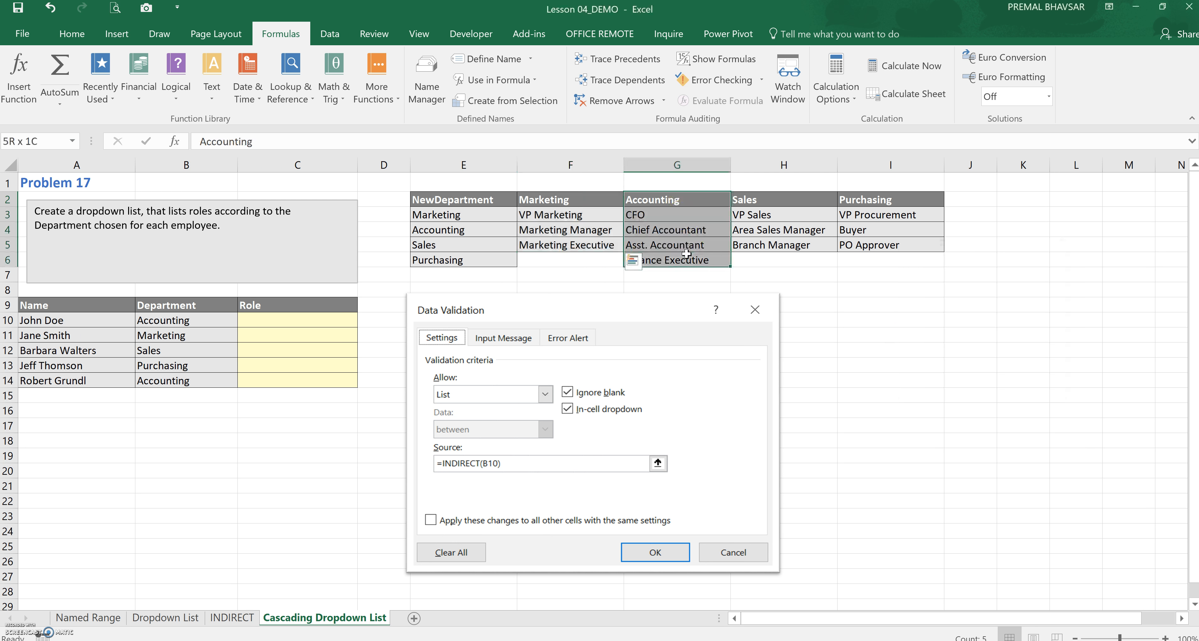
click(505, 100)
click(939, 371)
drag(747, 200, 750, 245)
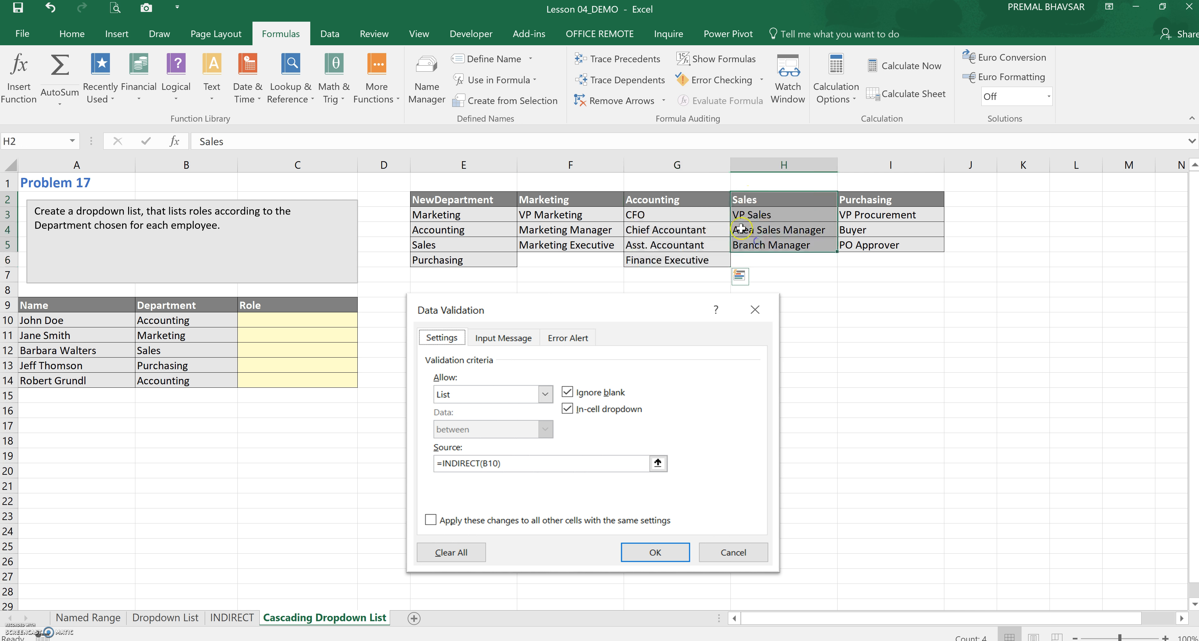
click(505, 100)
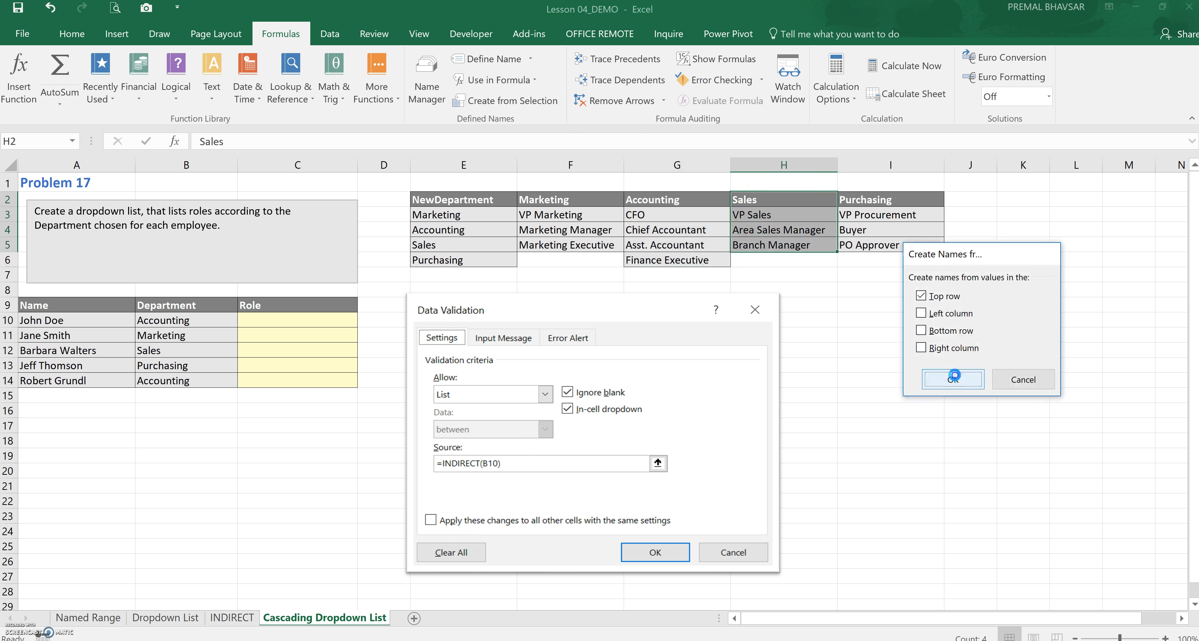
click(953, 375)
Create a named range from the Purchasing list I2:I5, using the top row as its name.
drag(878, 201, 871, 246)
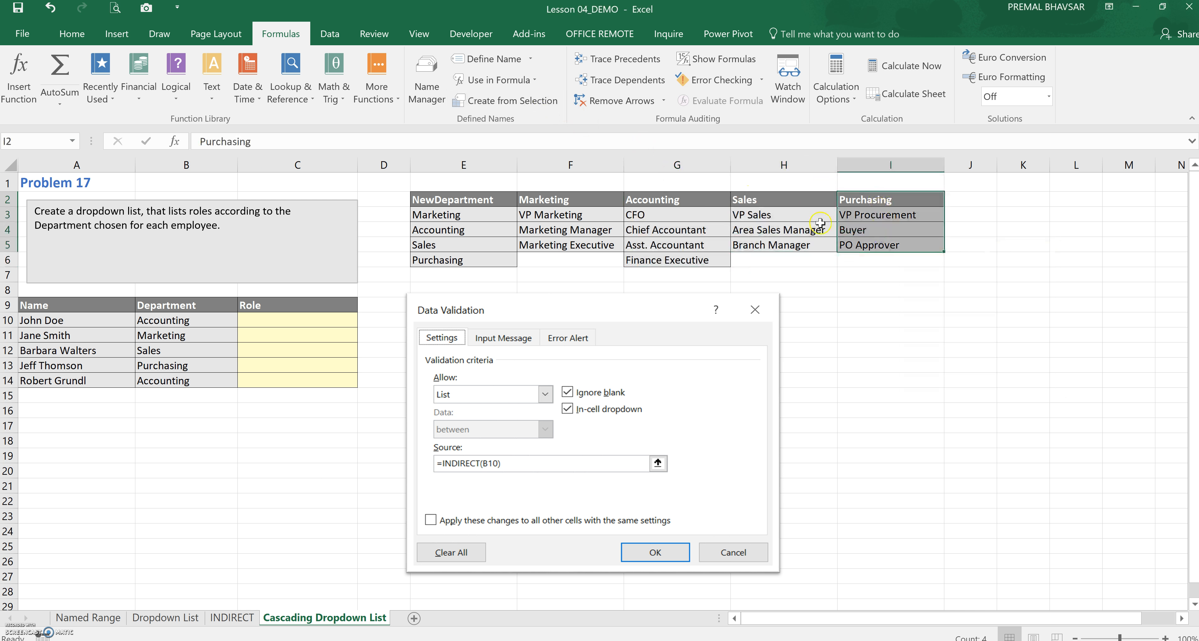
click(505, 101)
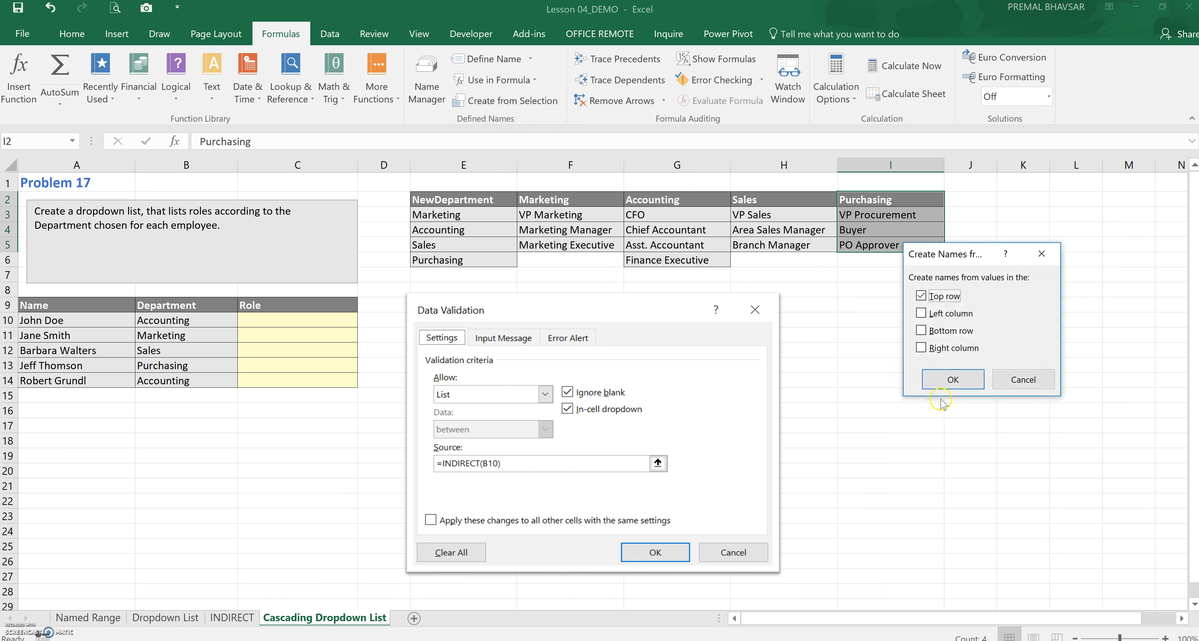
click(942, 381)
click(1006, 333)
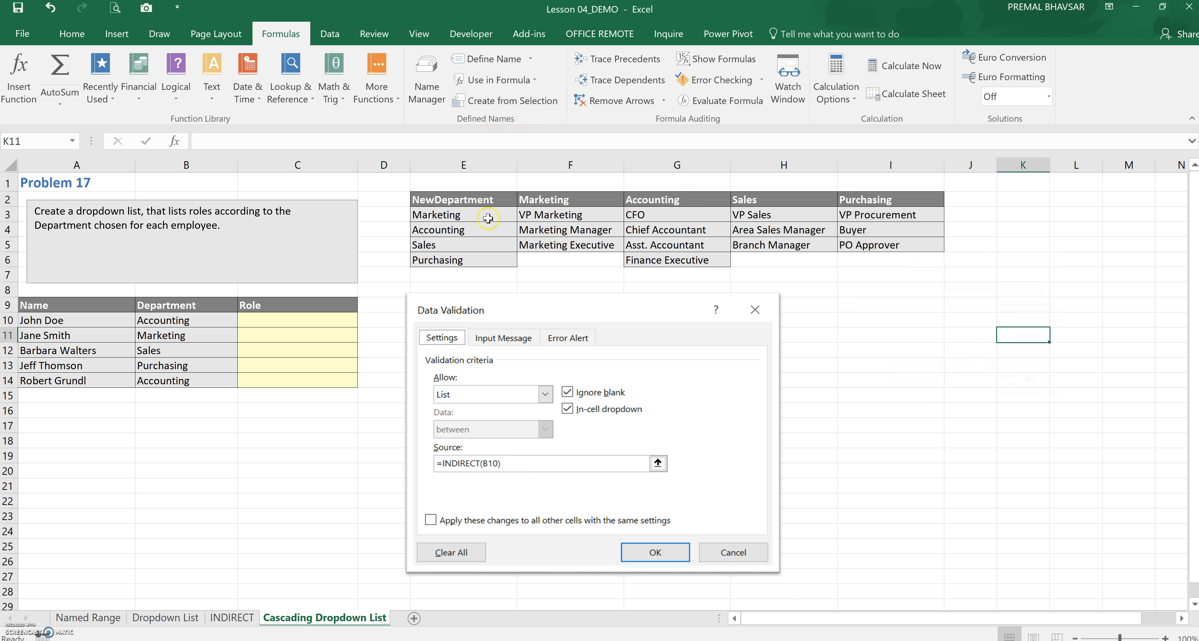
Check that the department cells B10:B14 use a list validation sourced from NewDepartment, and view the department options offered in B10.
drag(203, 322, 228, 380)
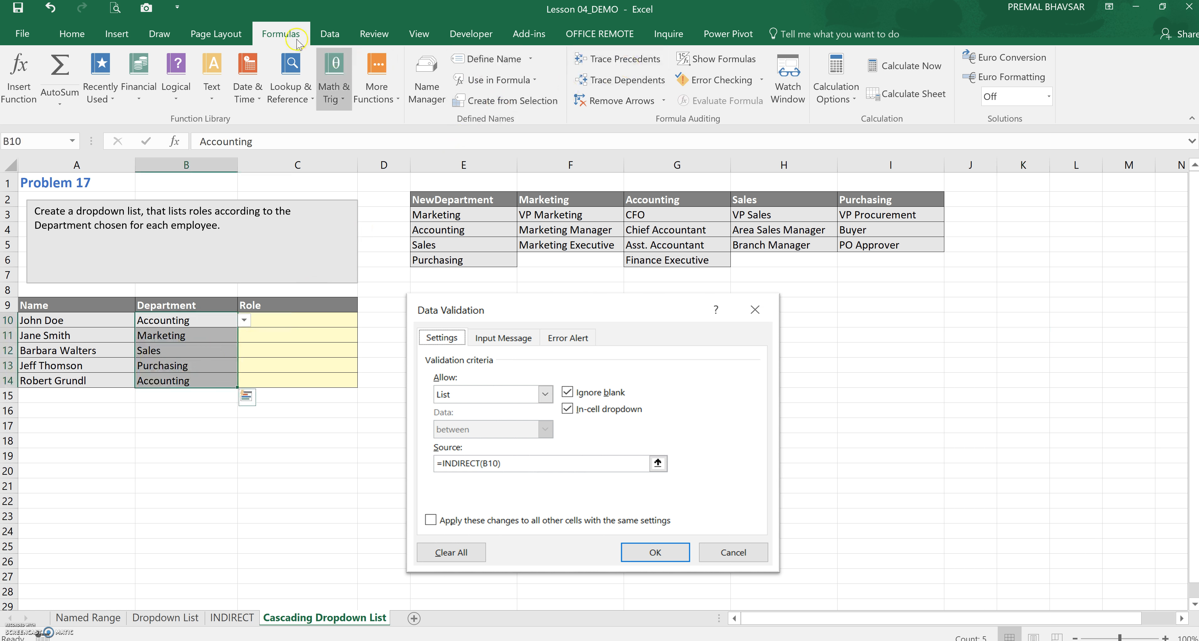
click(325, 30)
click(698, 96)
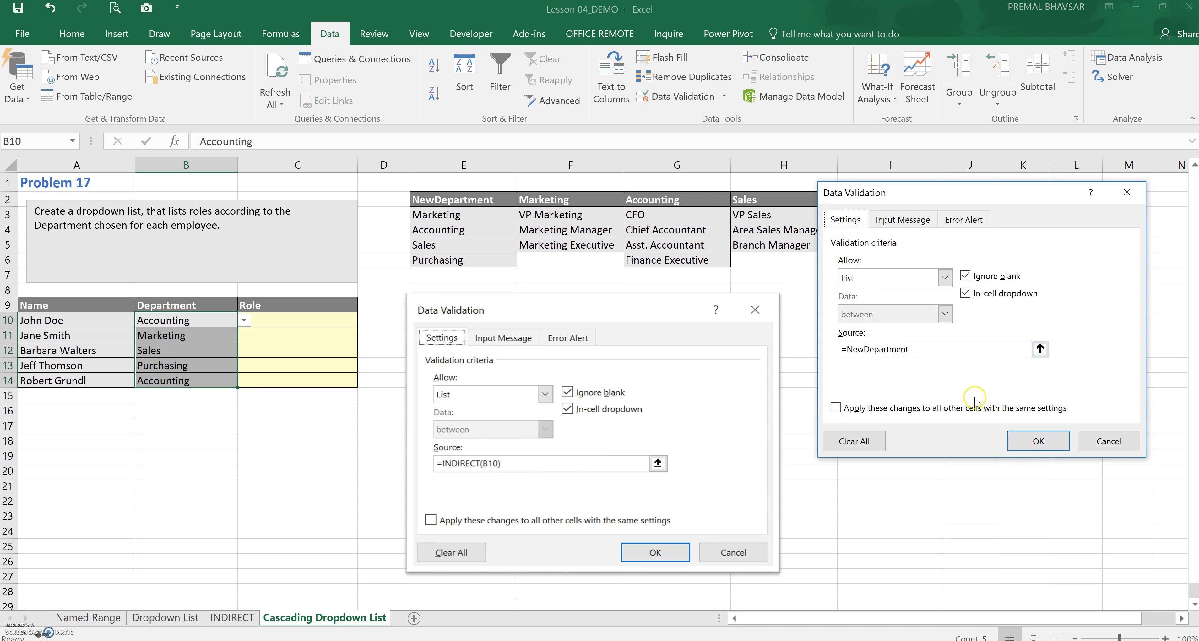
click(1056, 444)
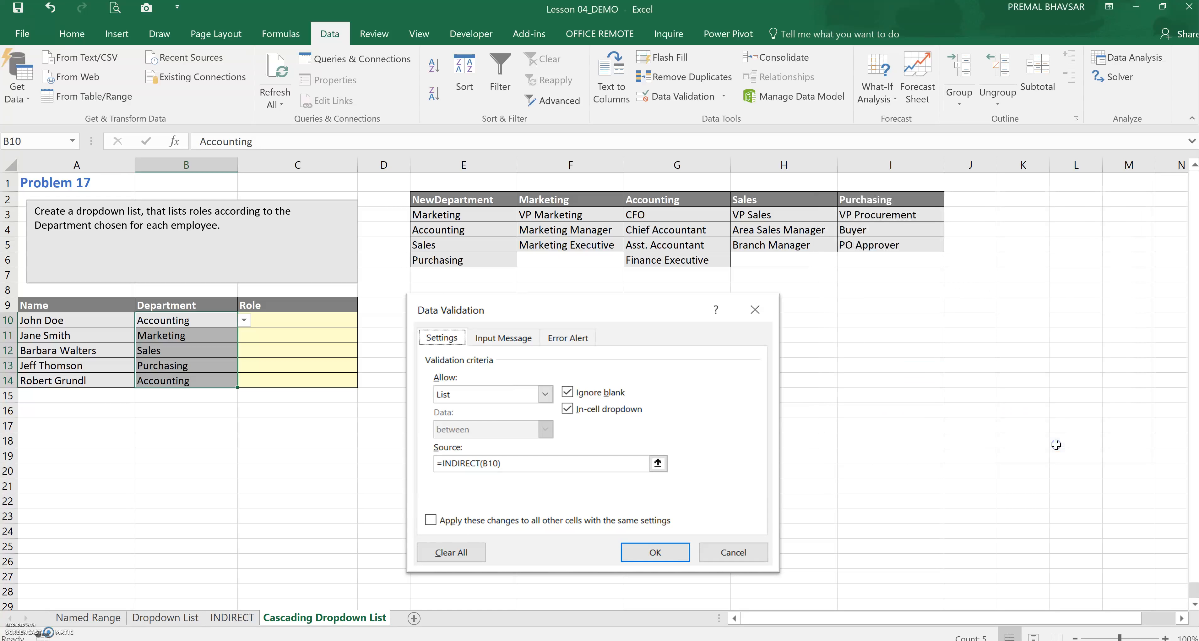
click(1066, 385)
click(176, 323)
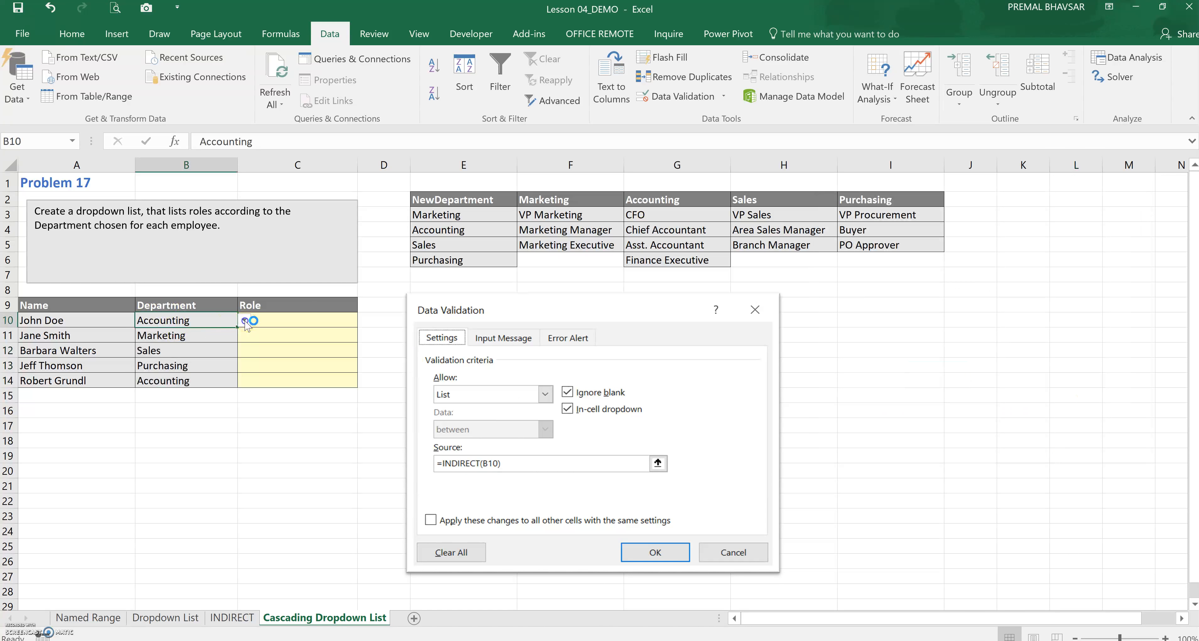
click(245, 321)
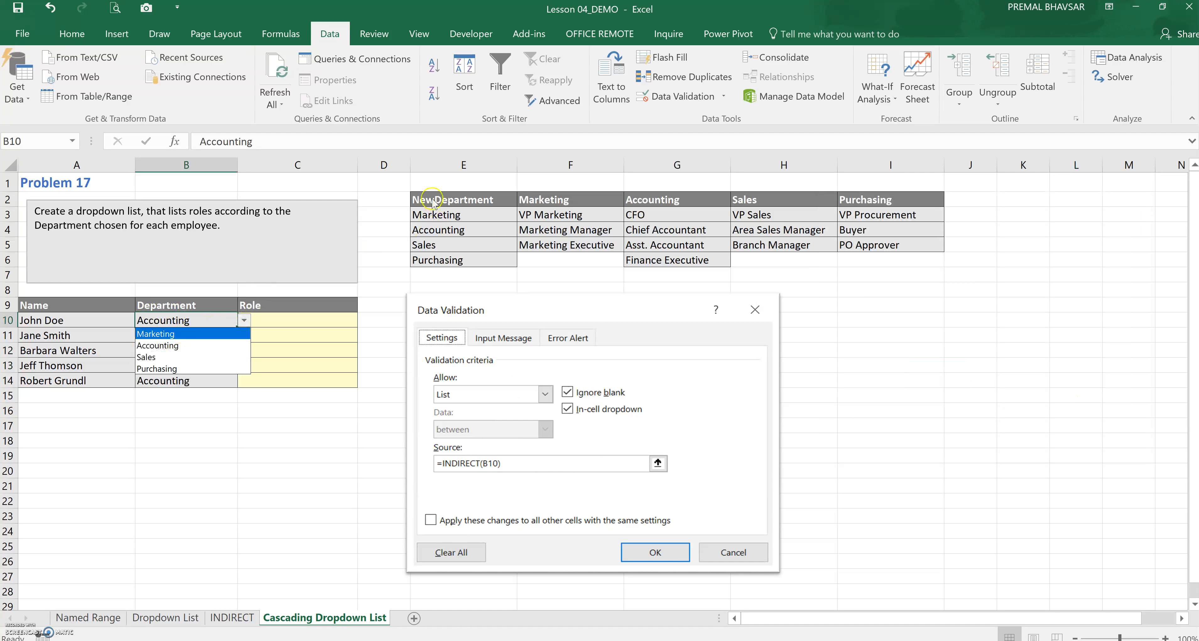
click(197, 427)
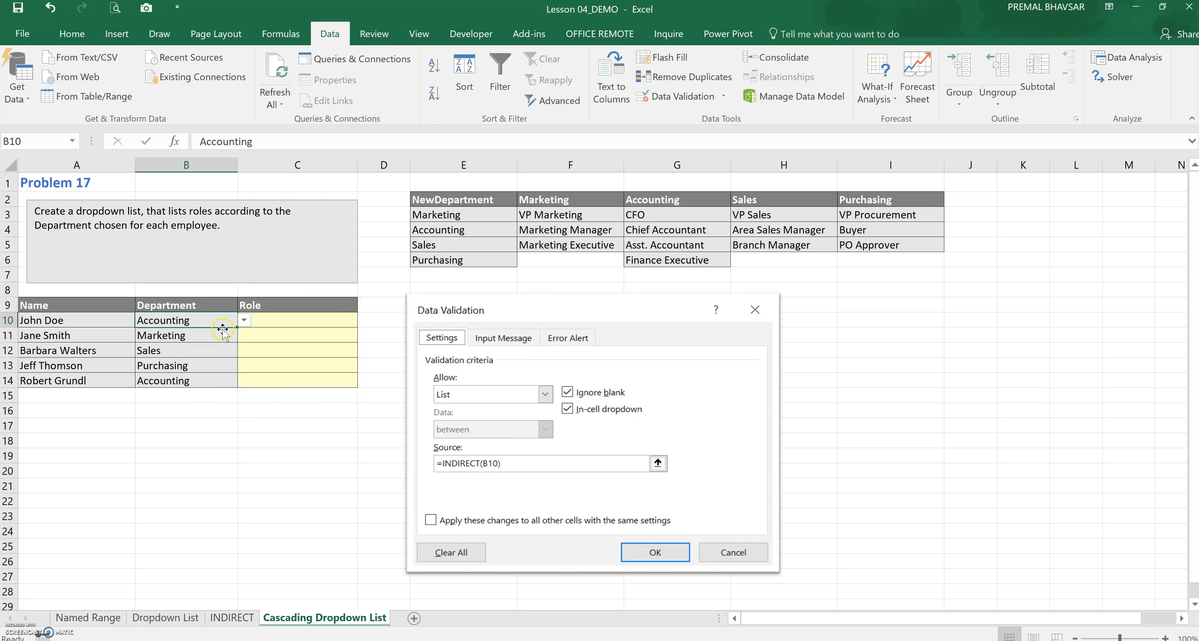
Add a List data validation to role cell C10 with the named range Accounting as its source.
click(259, 323)
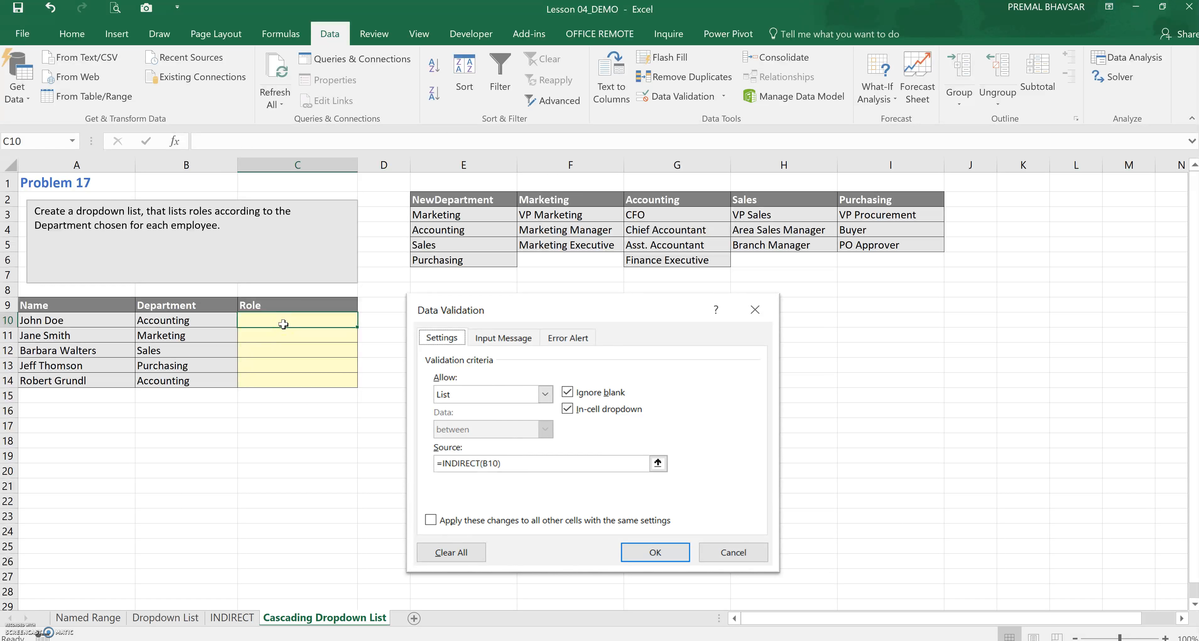
text(=)
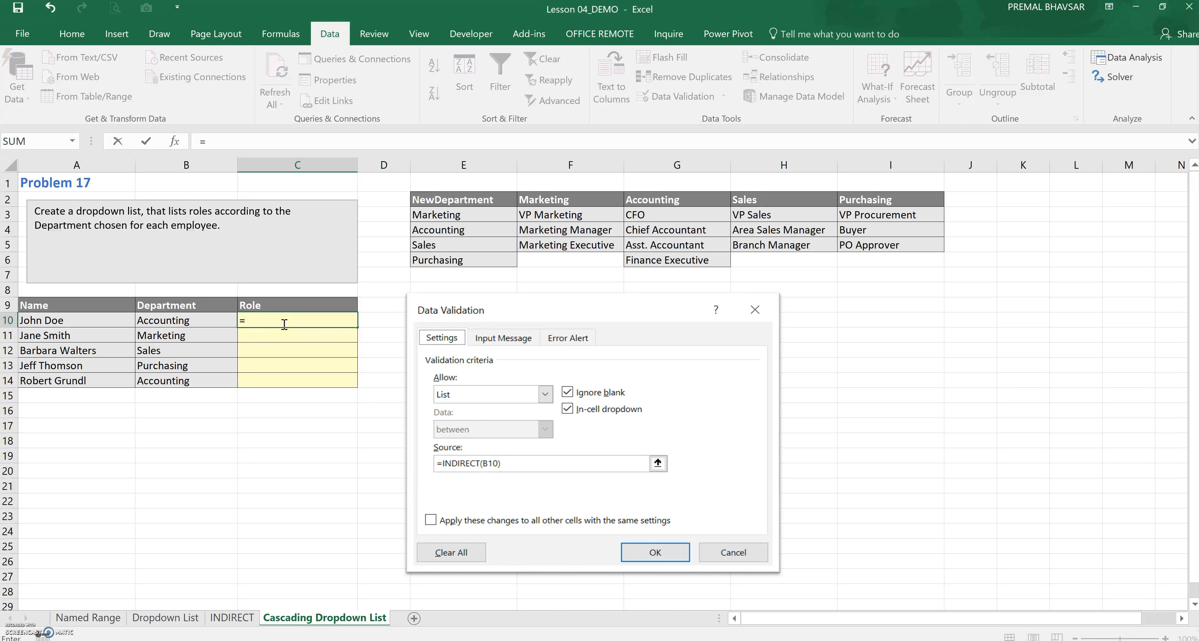
key(Escape)
click(661, 97)
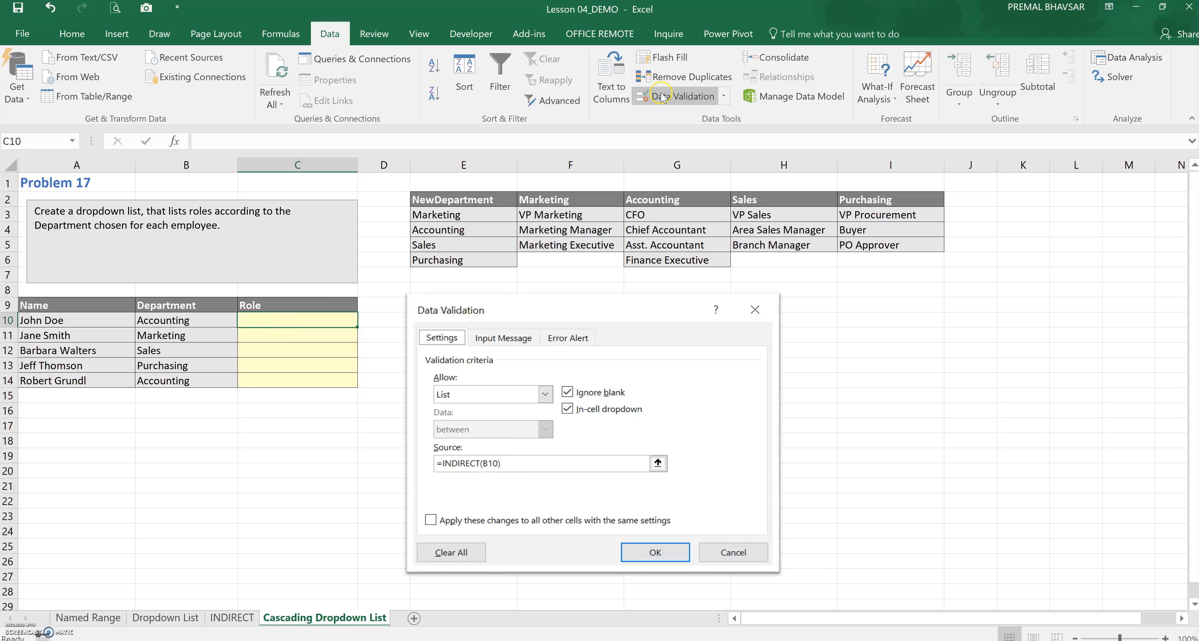
click(861, 278)
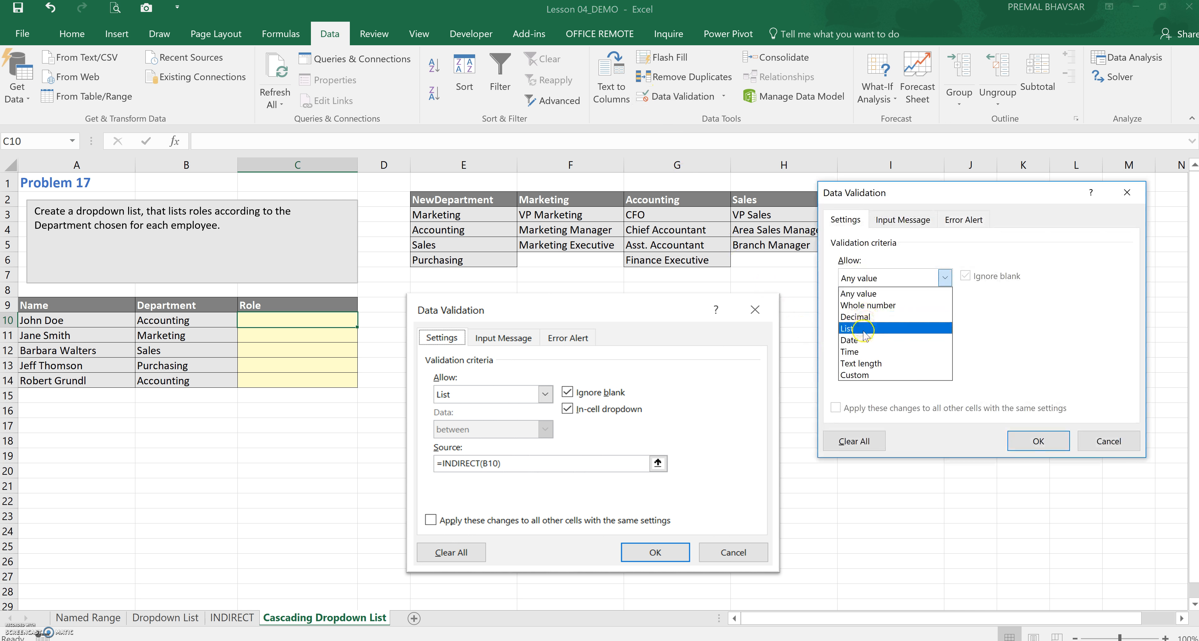
click(852, 328)
click(862, 348)
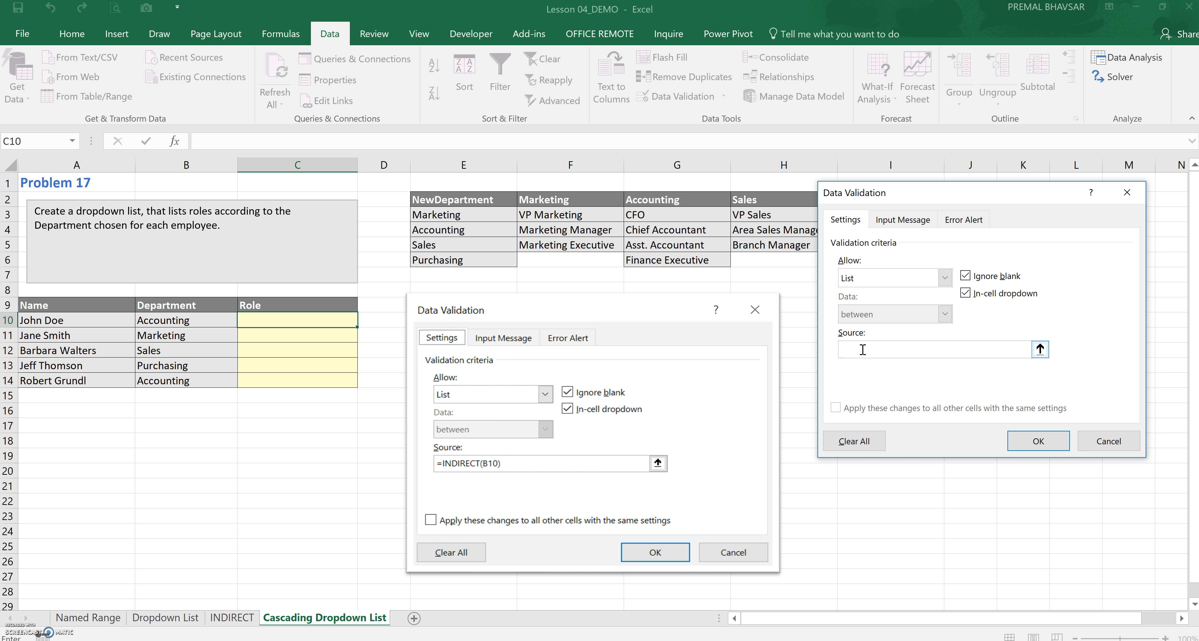
key(F3)
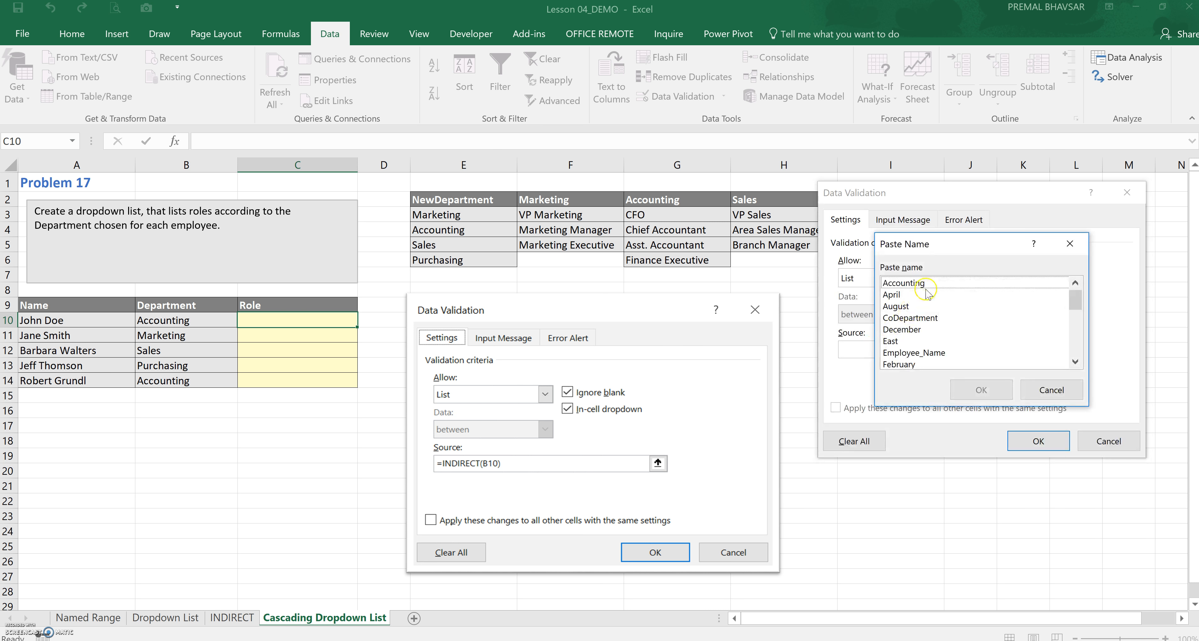
click(981, 389)
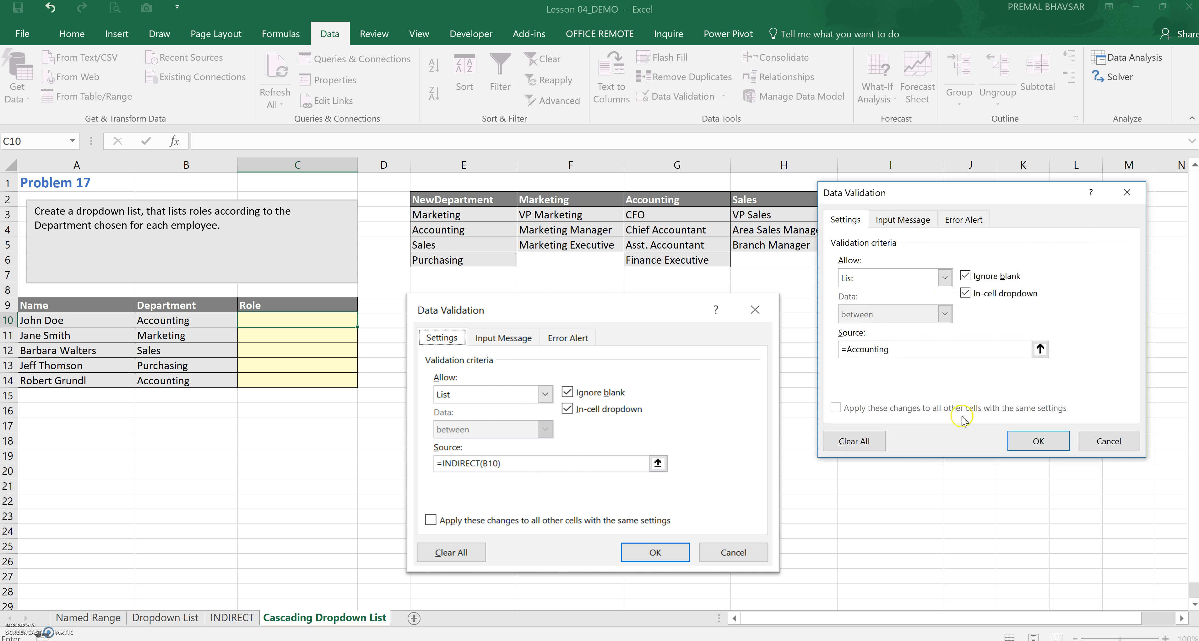
click(1020, 438)
Set the department in B10 to Marketing and compare the role options offered in C10 before and after the change.
click(310, 407)
click(349, 320)
click(364, 320)
click(207, 352)
click(211, 321)
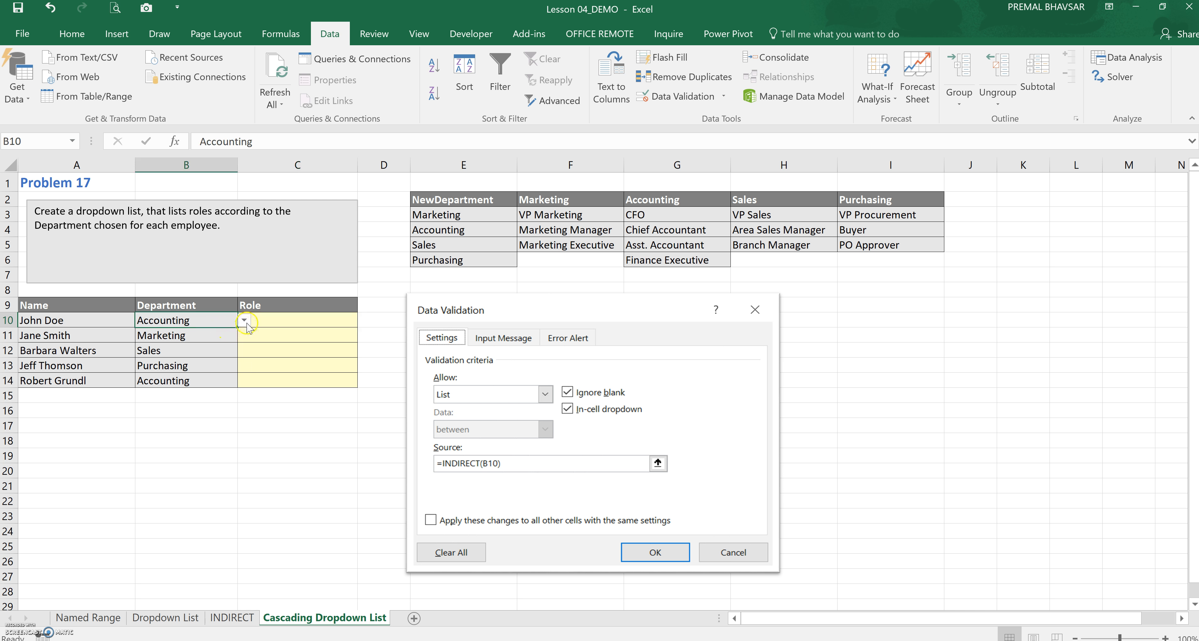
click(244, 320)
click(225, 335)
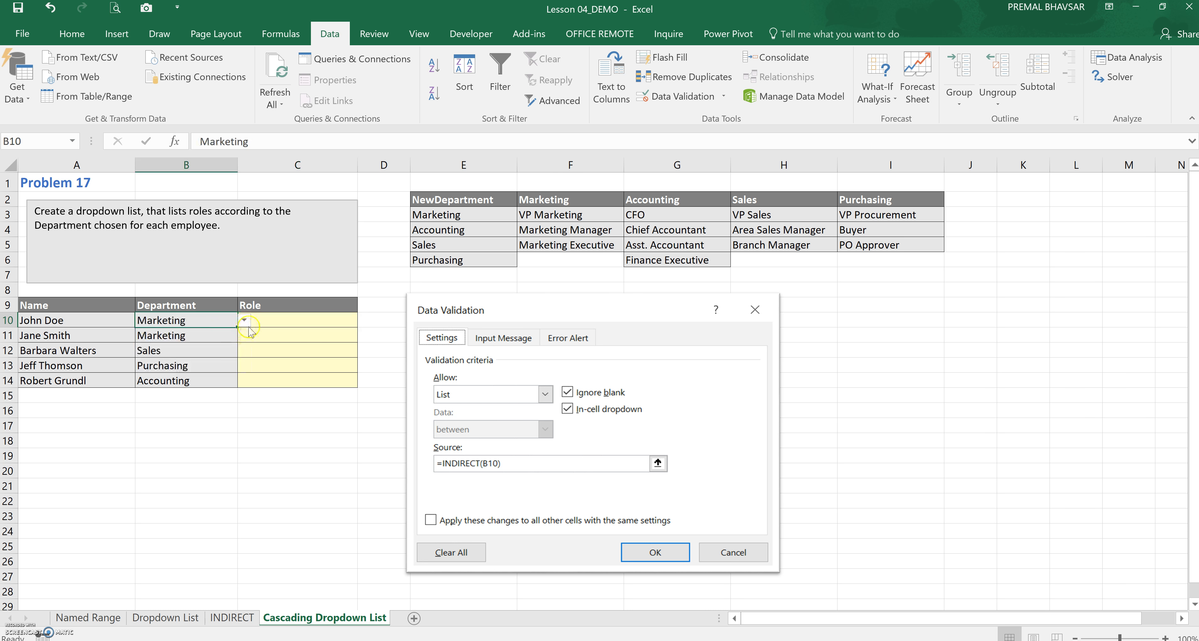
click(260, 322)
click(364, 320)
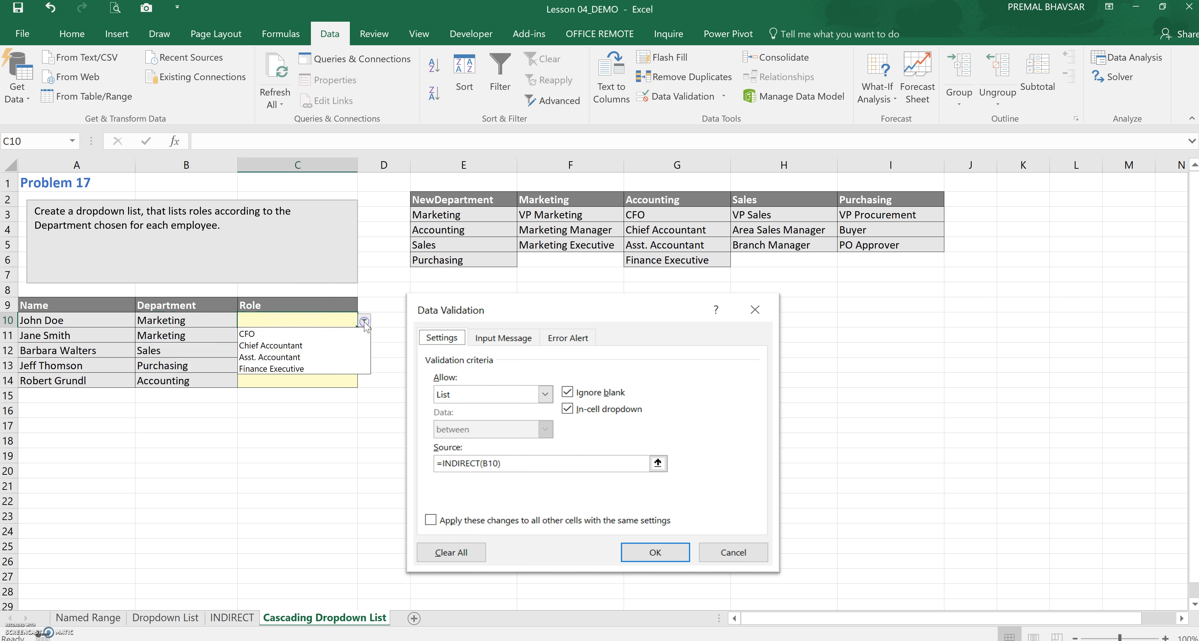
click(256, 419)
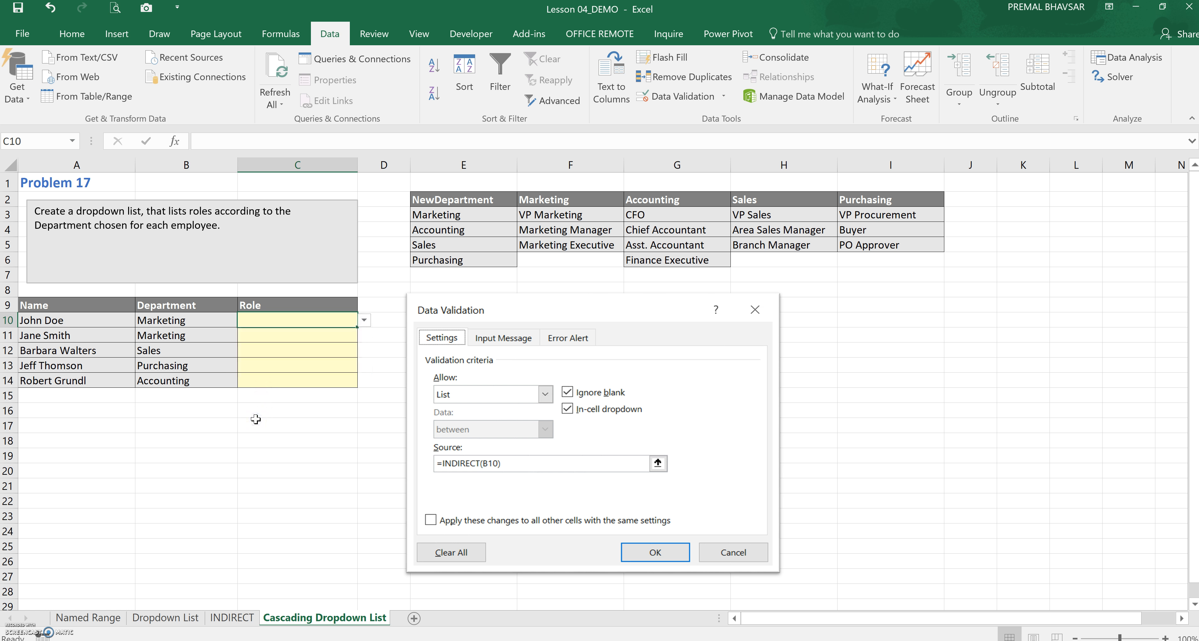
Set the department in B10 back to Accounting.
click(199, 320)
click(244, 320)
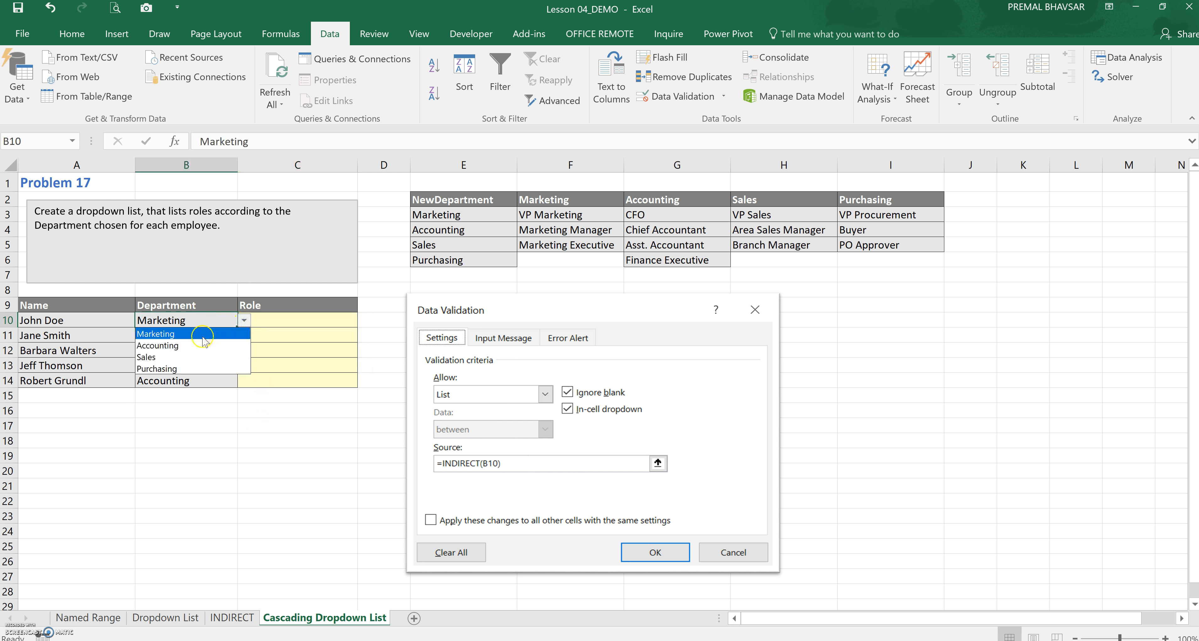
click(206, 345)
click(205, 423)
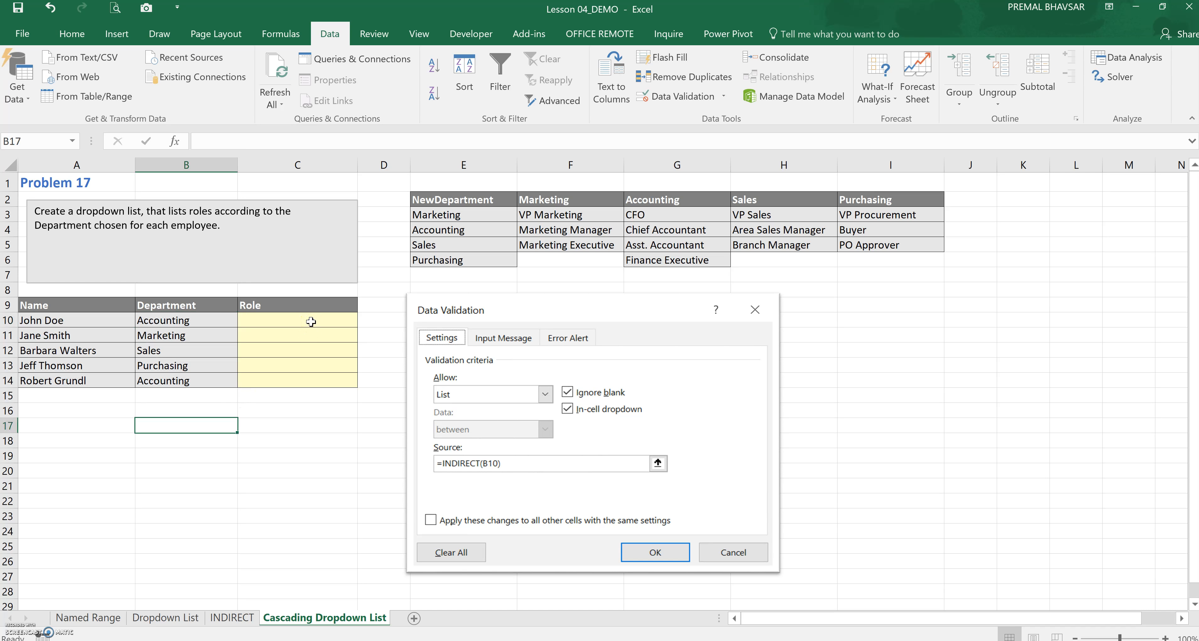
Replace the list source in C10's data validation with =INDIRECT(B10), using a relative reference to the department cell.
click(311, 321)
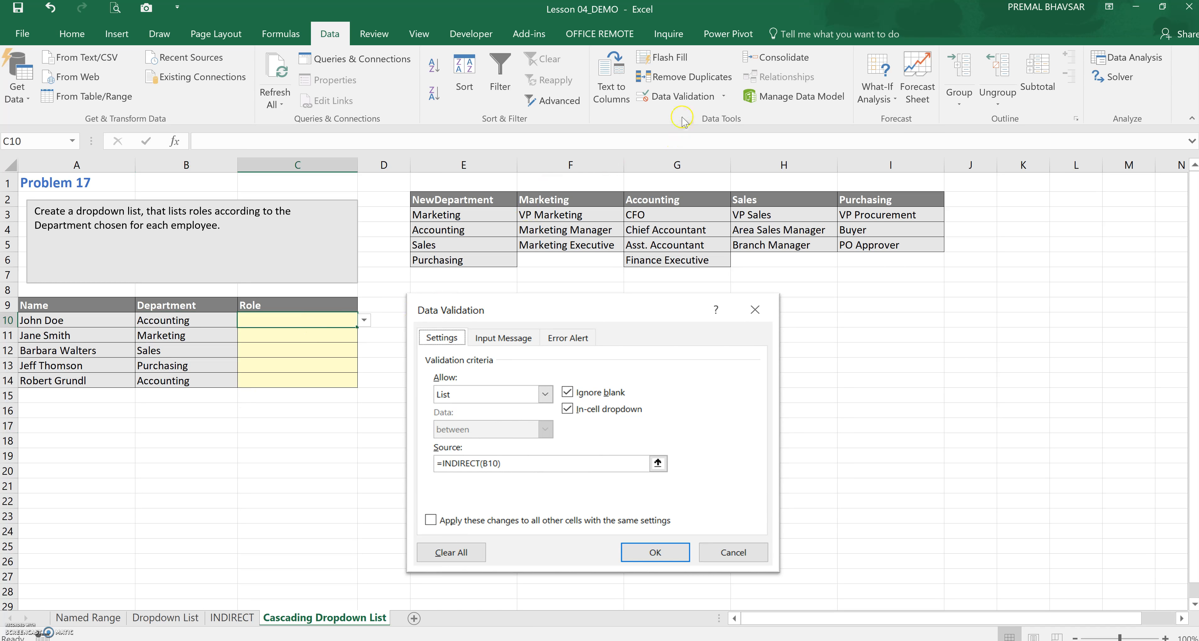
drag(891, 350, 781, 354)
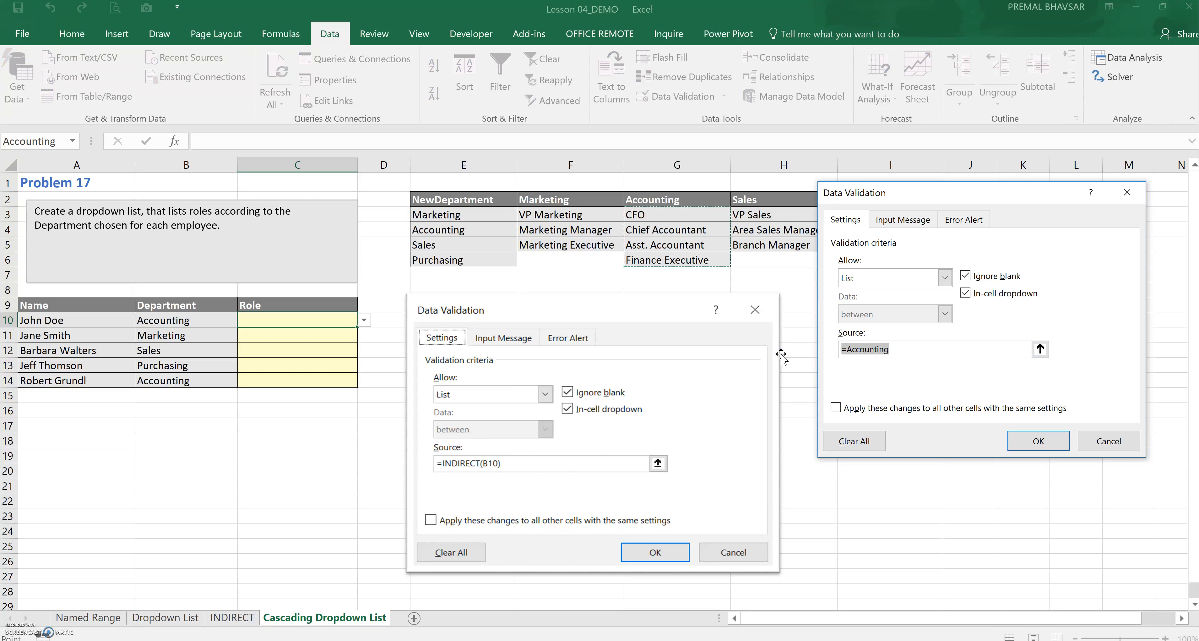
text(=indirect()
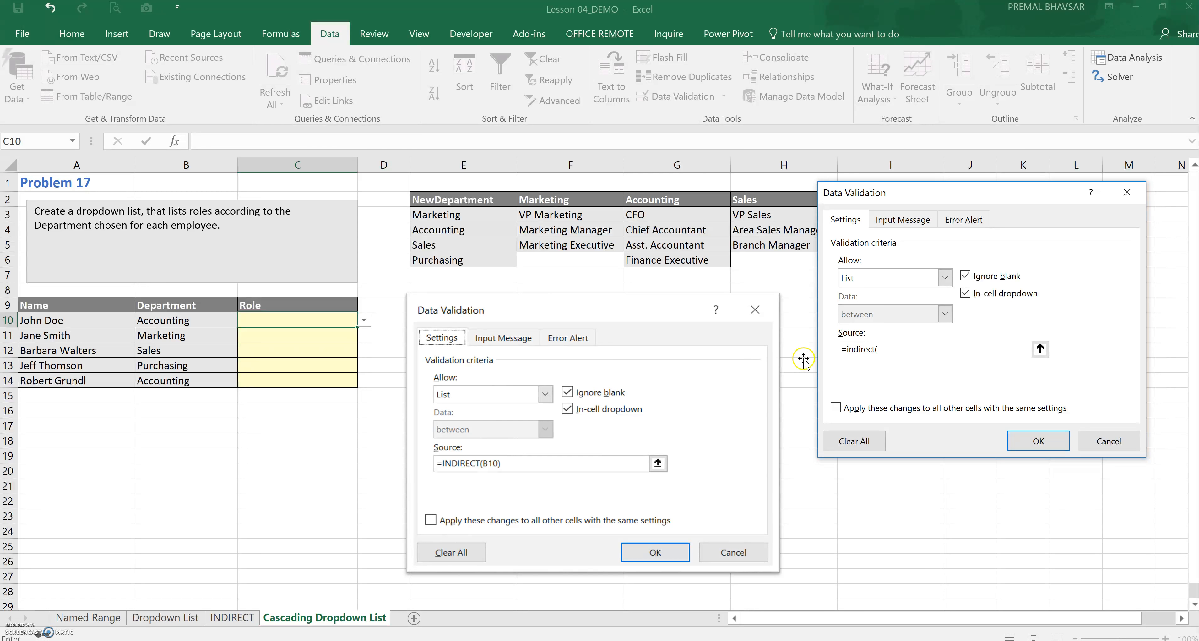
click(181, 321)
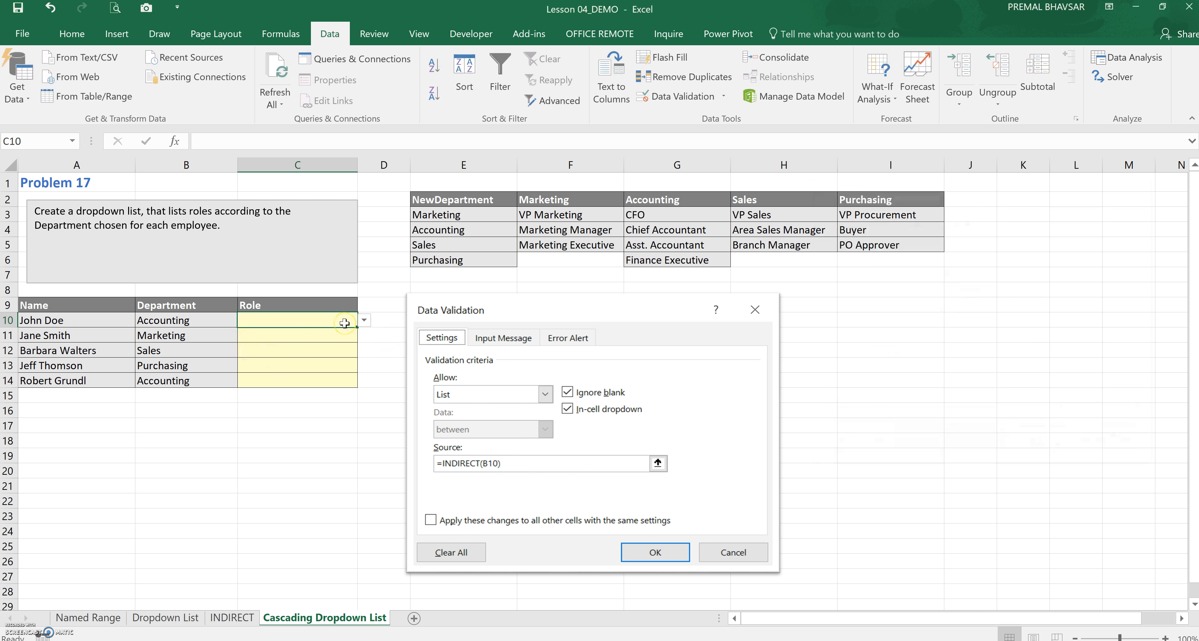
key(ctrl+c)
drag(336, 335, 335, 376)
right_click(335, 376)
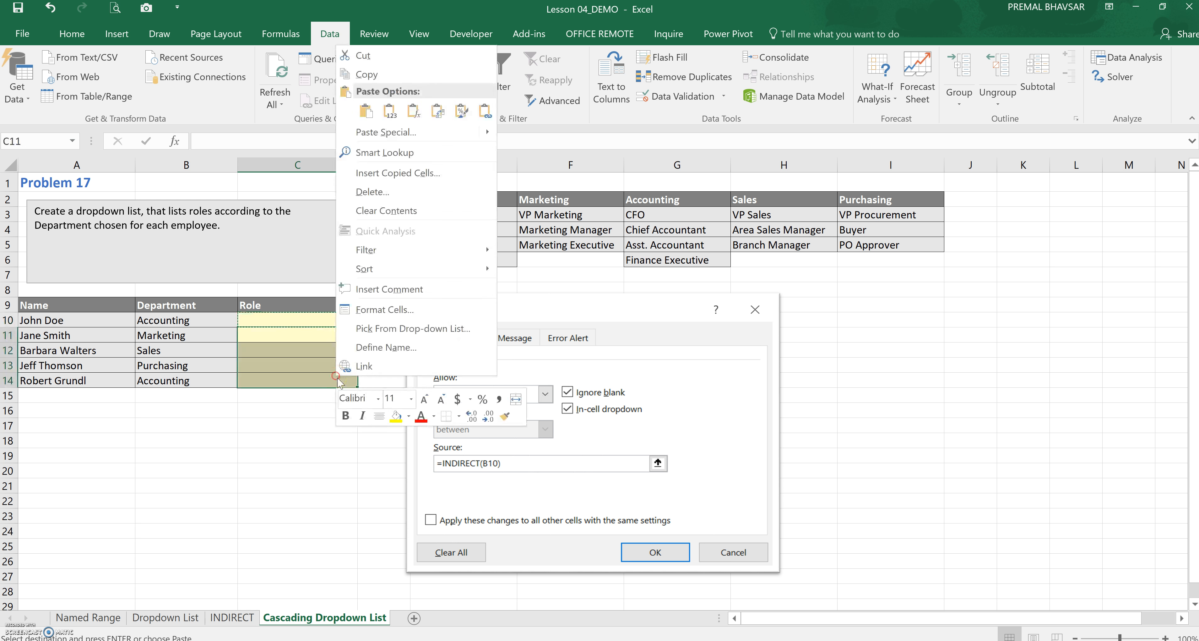
click(385, 309)
click(571, 477)
right_click(354, 335)
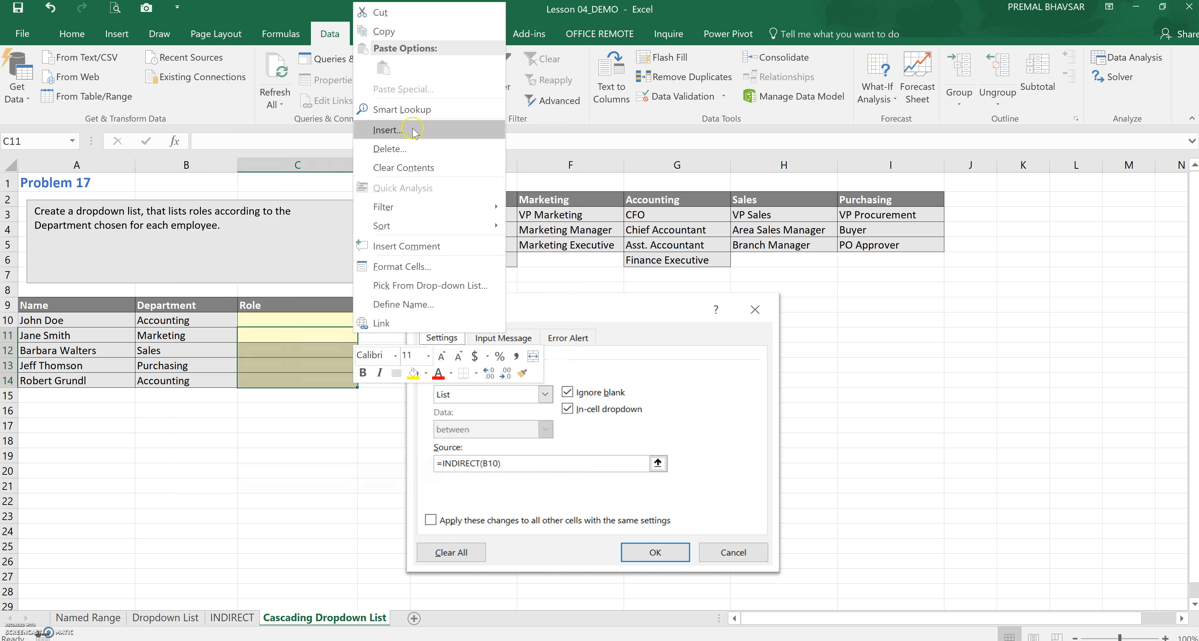
click(234, 462)
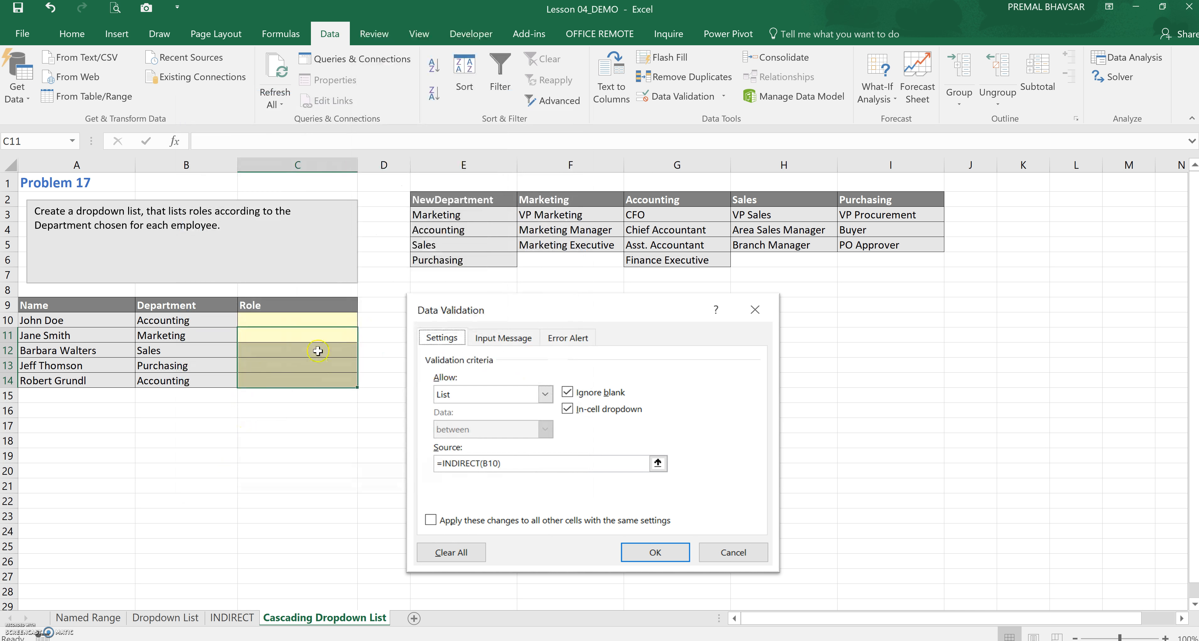
Copy C10 and paste only its validation onto the remaining role cells C11:C14.
click(325, 317)
key(ctrl+c)
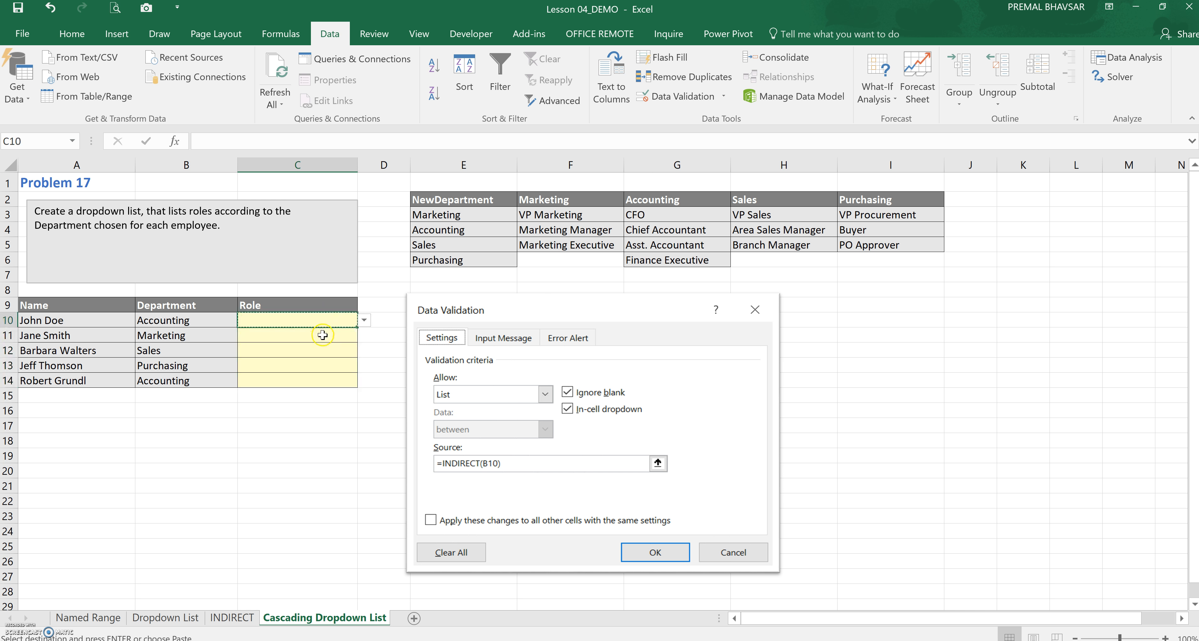
drag(324, 333, 319, 385)
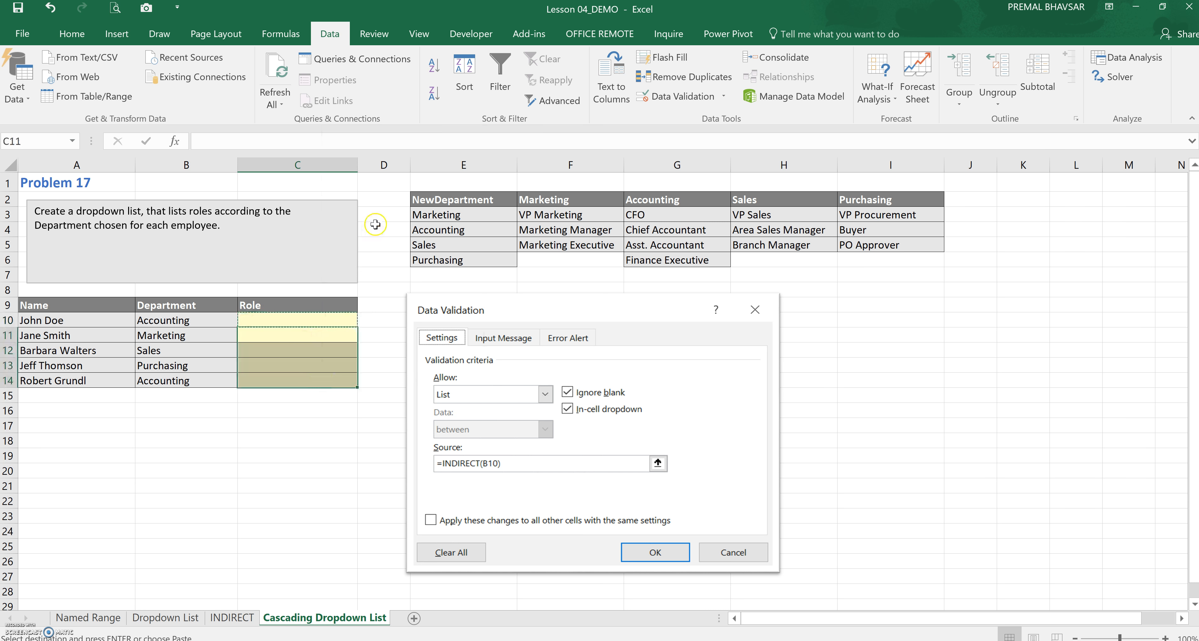
right_click(322, 334)
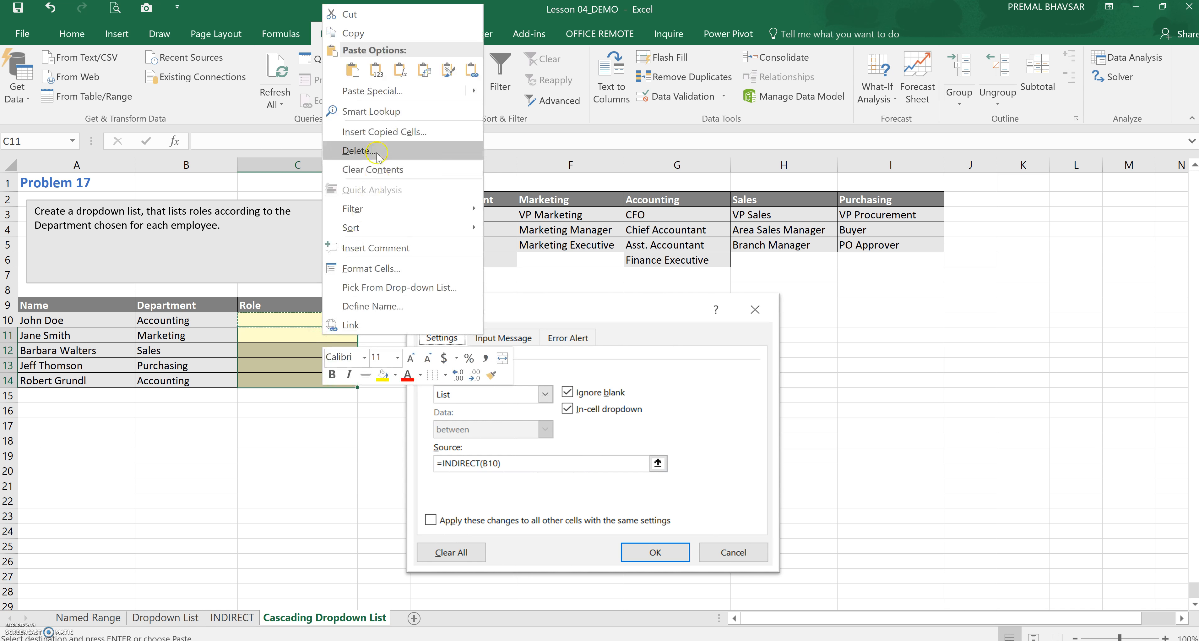
click(409, 86)
click(435, 239)
click(291, 135)
click(423, 238)
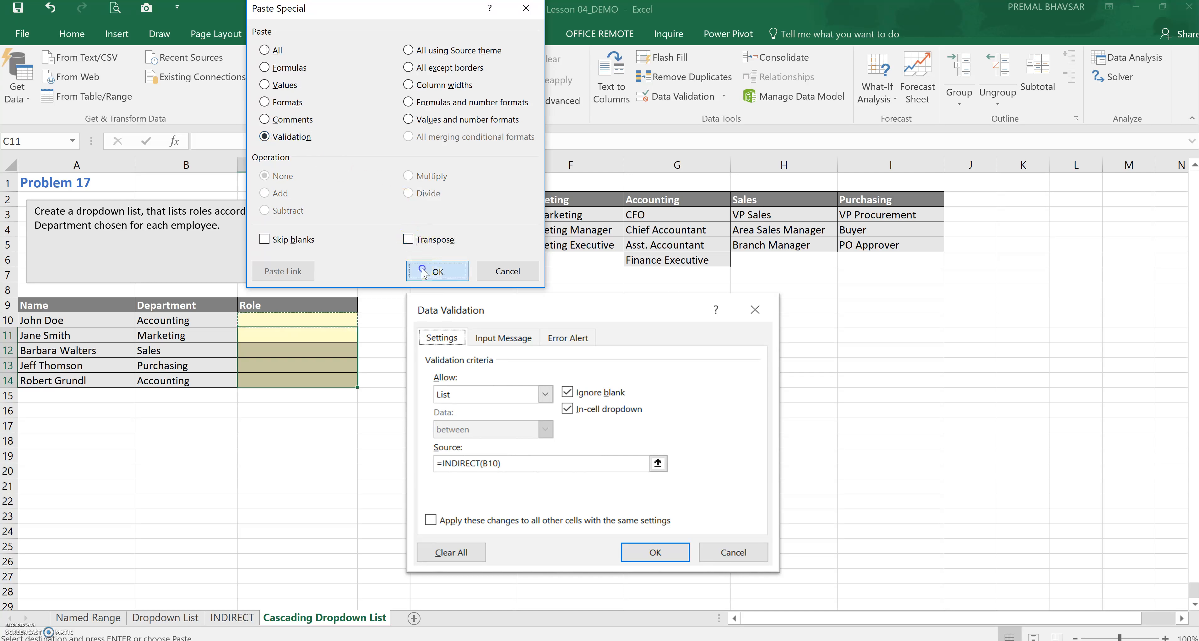
click(430, 270)
click(279, 472)
key(Escape)
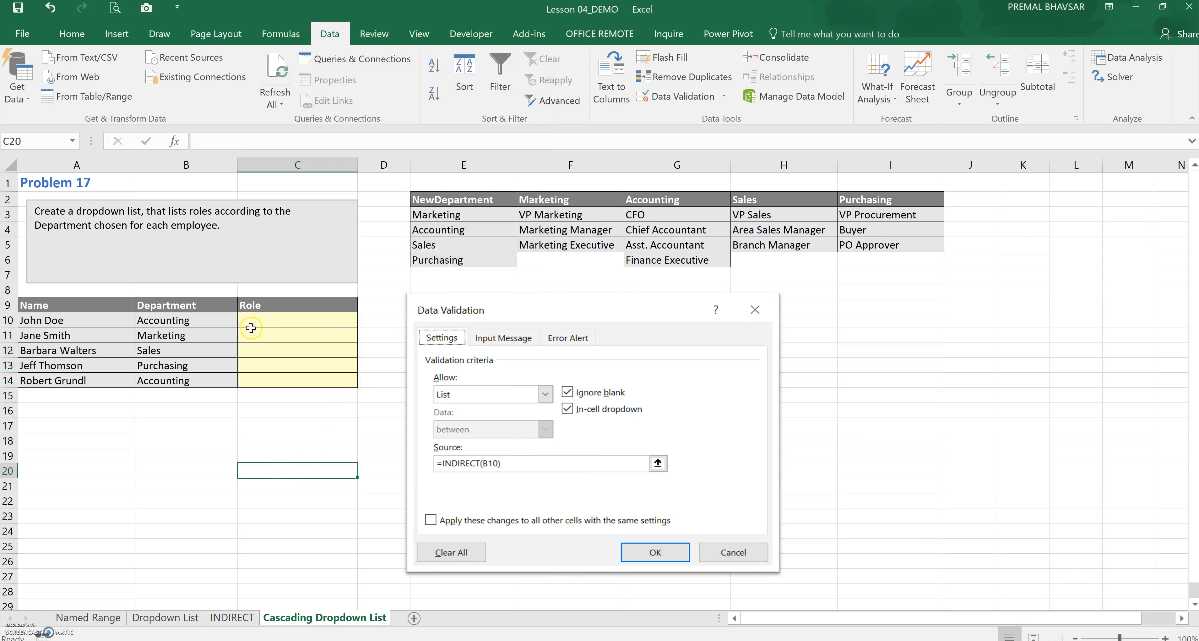
Check the role options offered in C10, C11 and C12 against the department in each row.
click(207, 322)
click(353, 322)
click(363, 322)
click(185, 330)
click(307, 338)
click(363, 335)
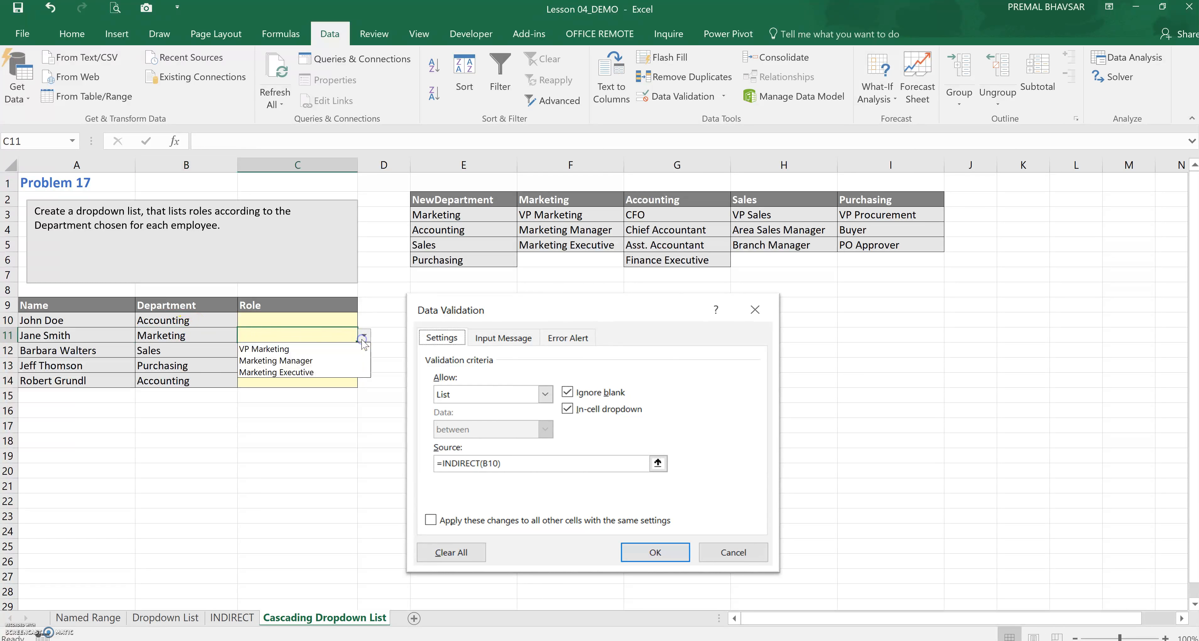
click(189, 352)
click(307, 350)
click(363, 351)
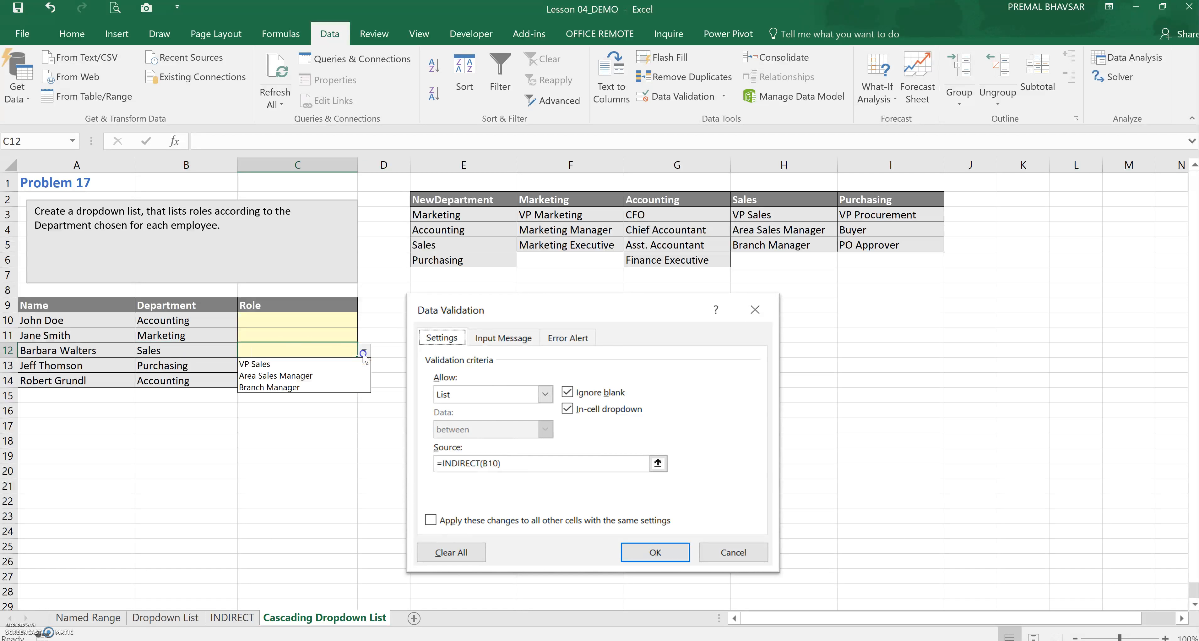
click(216, 367)
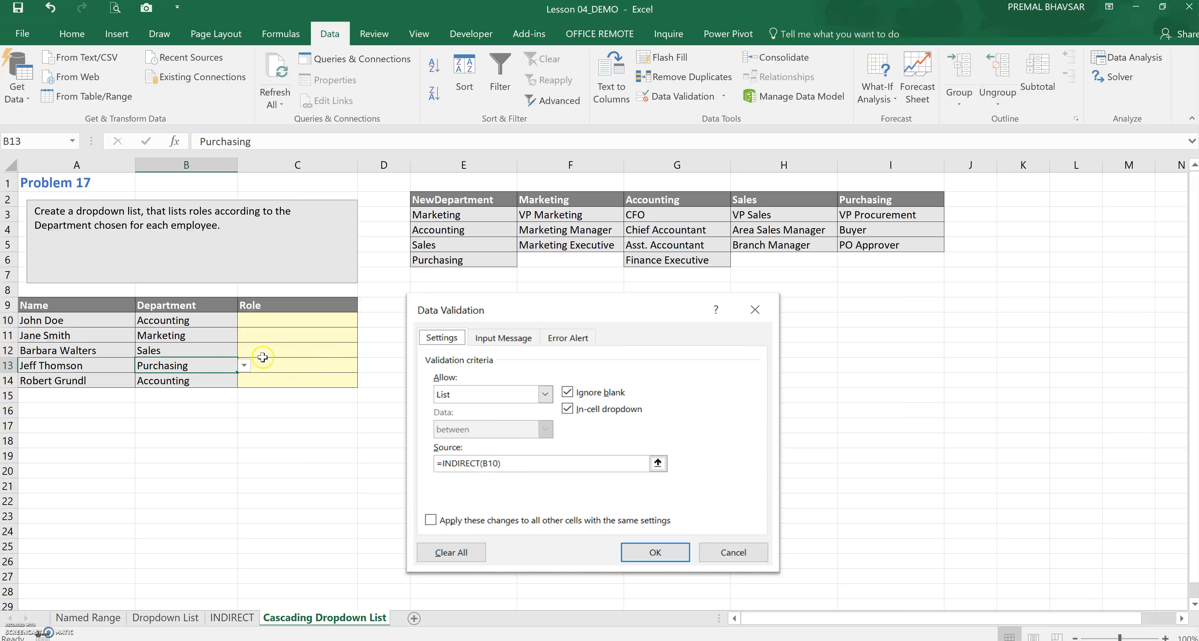
Set the department in B12 to Marketing and view the role options offered in C12.
click(205, 350)
click(244, 350)
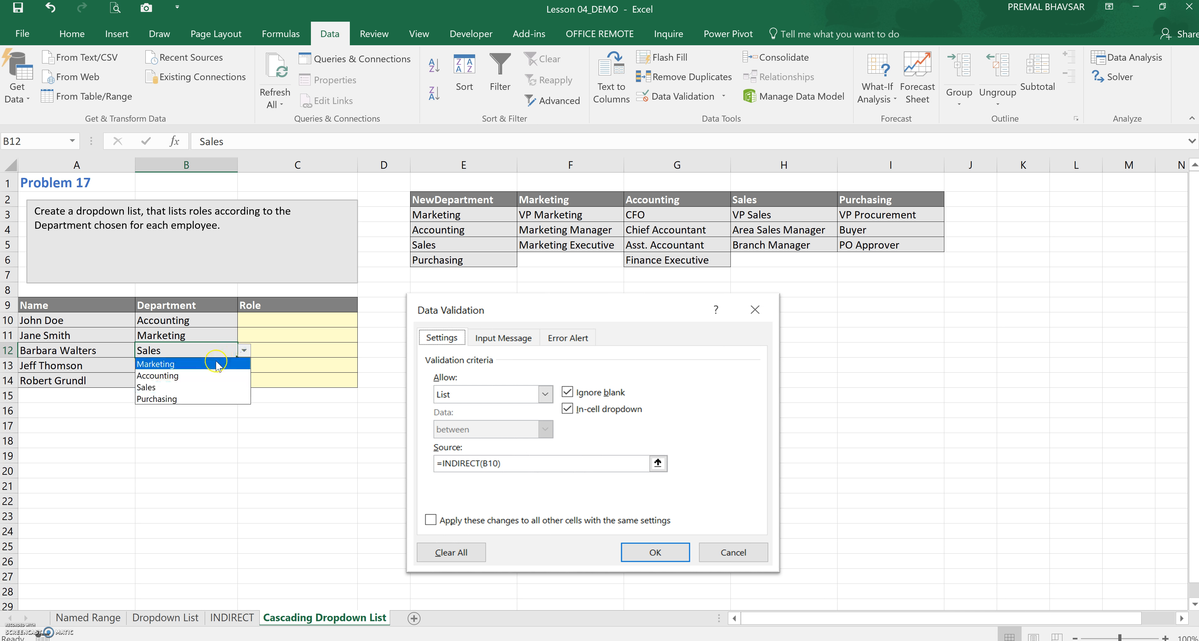
click(216, 363)
click(255, 350)
click(365, 351)
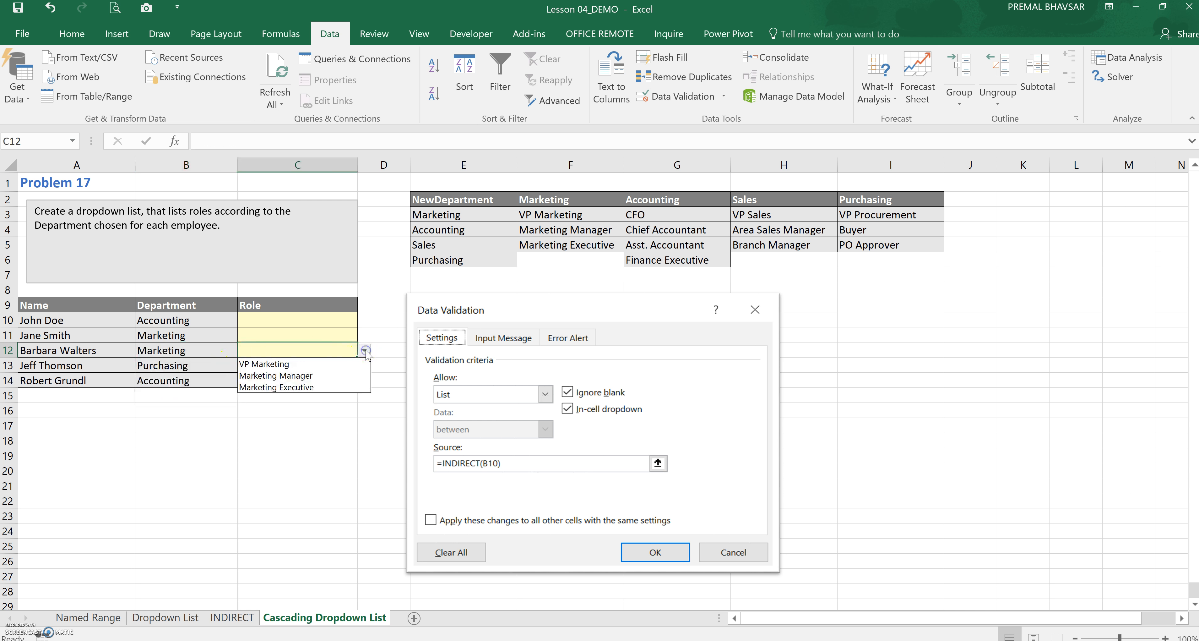
Set the department in B12 back to Sales.
click(227, 353)
click(220, 350)
click(251, 349)
click(231, 350)
click(244, 350)
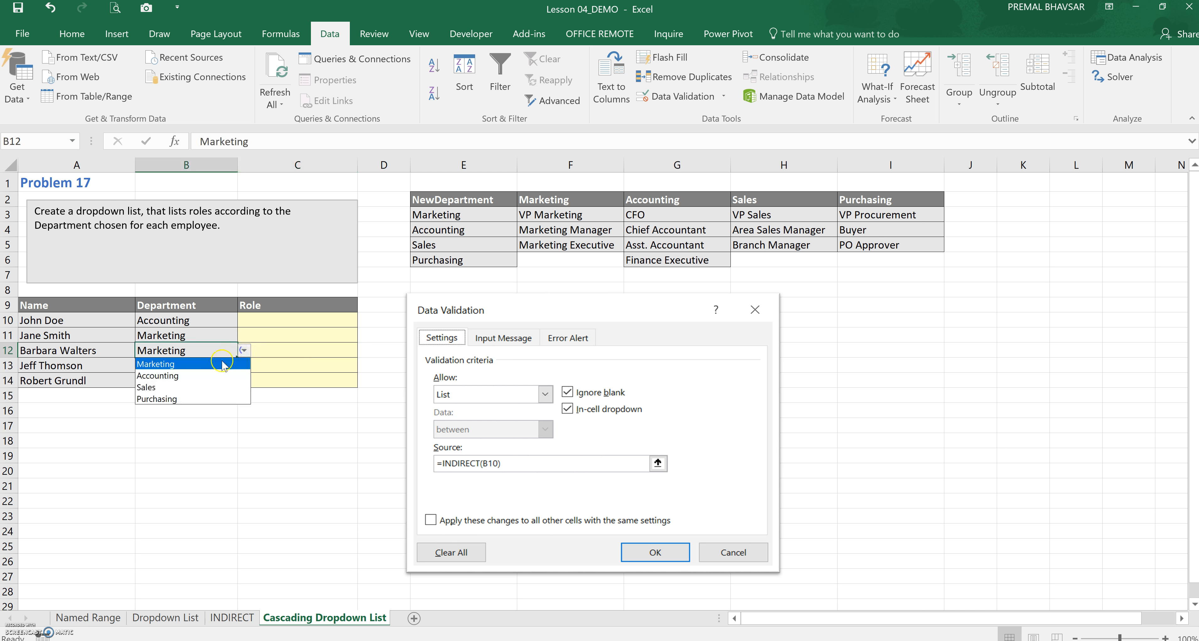
click(205, 387)
click(833, 416)
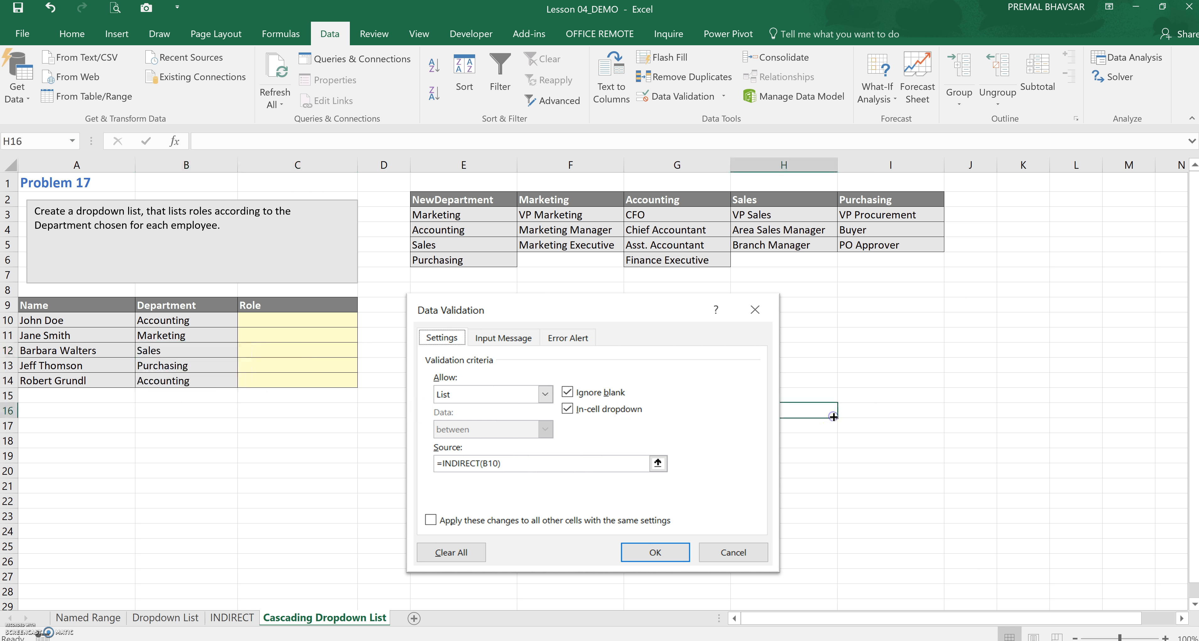